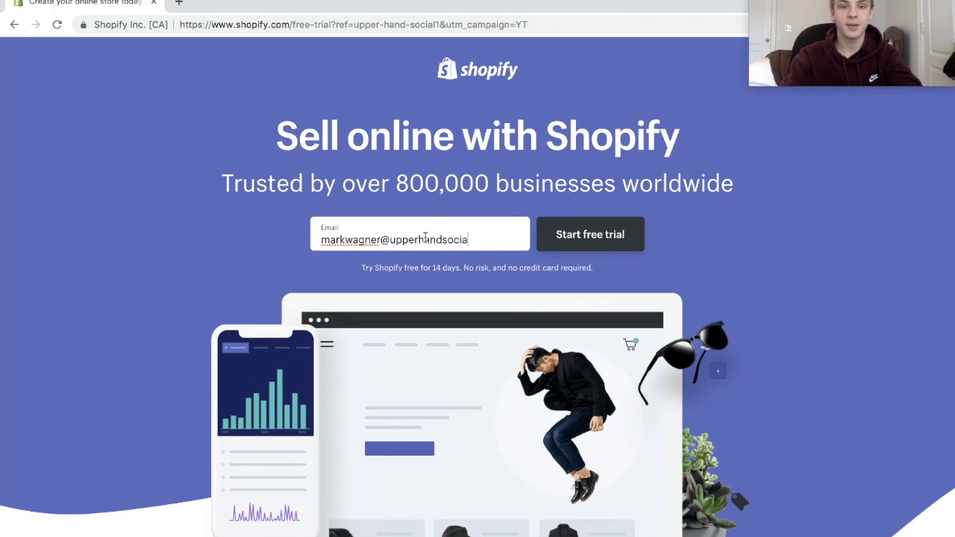
# - Start the free trial with the account email, and enter the account password and the store name "flying pig"
pyautogui.write('.com')
pyautogui.press('Return')
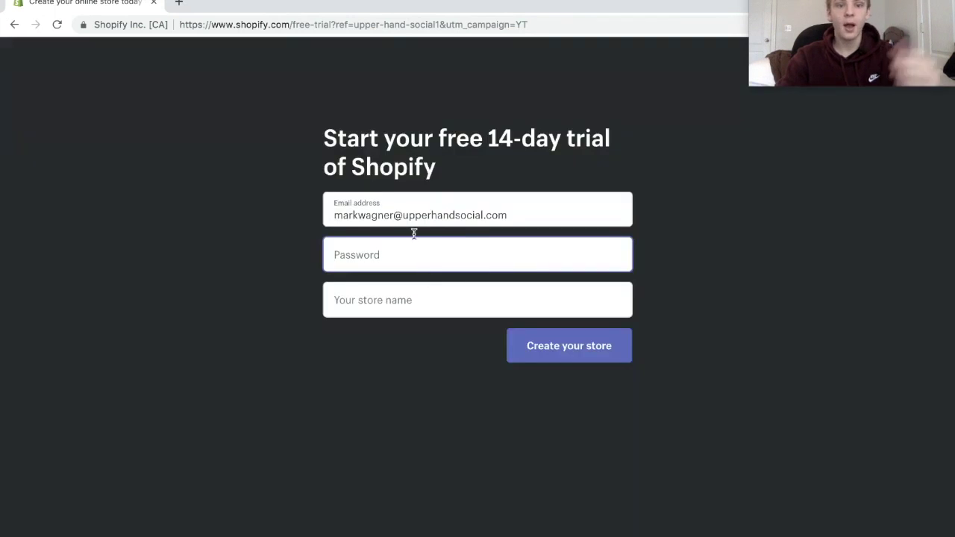
pyautogui.write('••••••••')
pyautogui.click(568, 298)
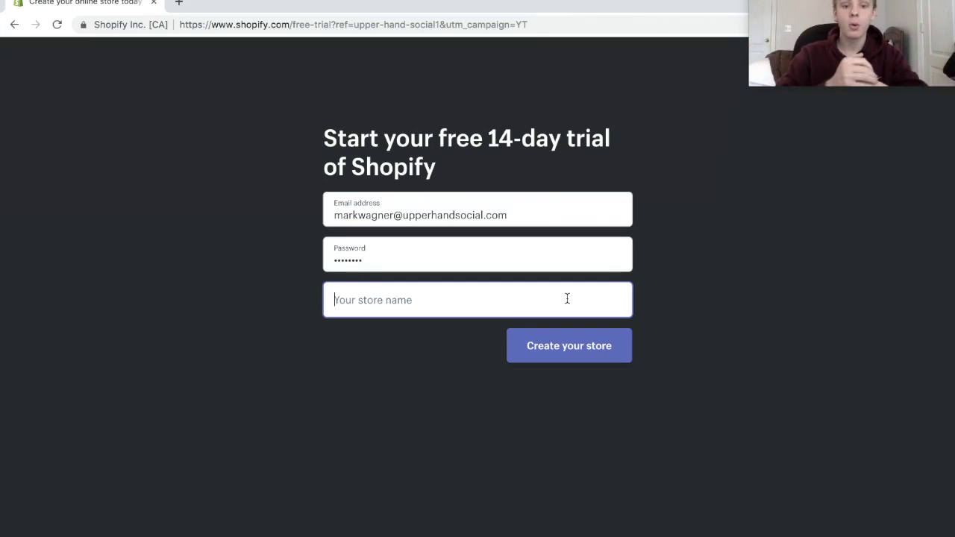
pyautogui.write('flying pig')
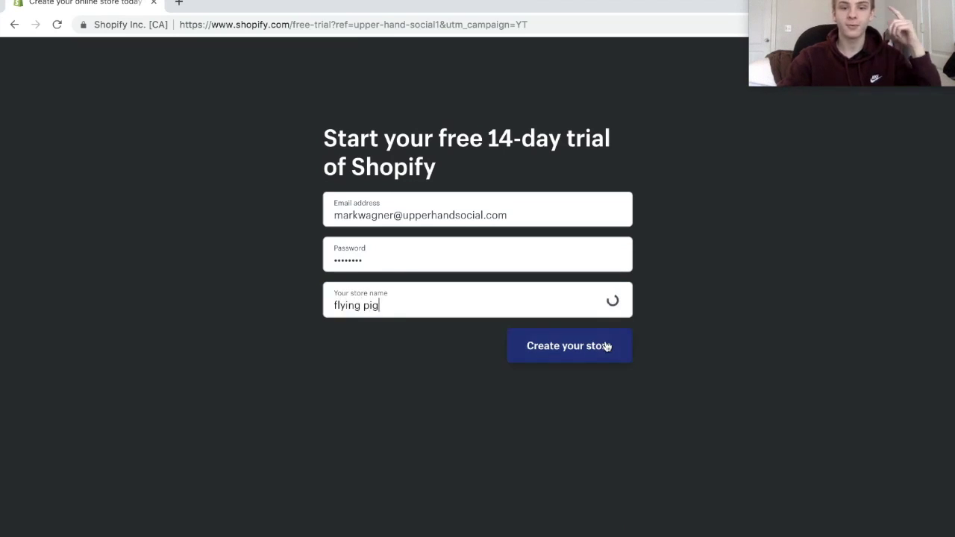
# - Try to create the store under the name "flying pigs"
pyautogui.click(458, 306)
pyautogui.doubleClick(420, 297)
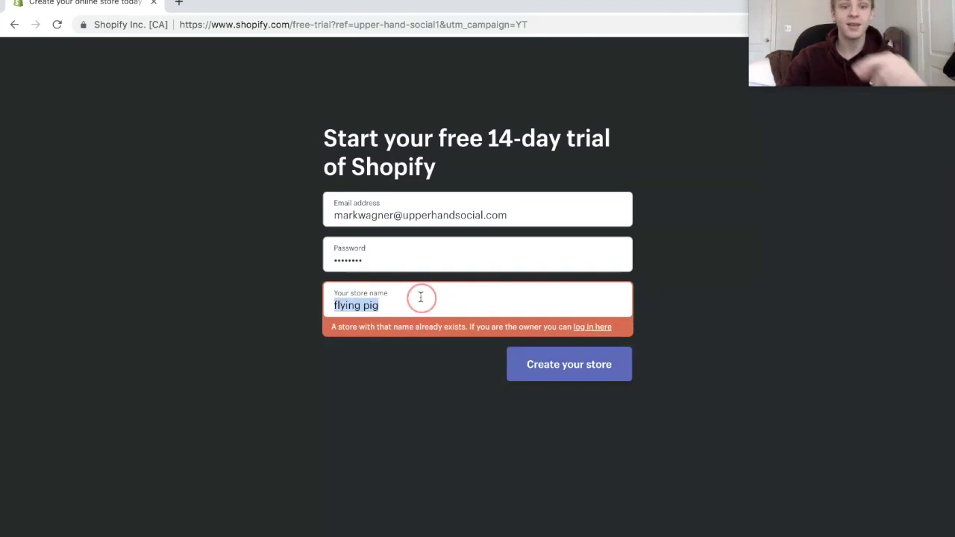
pyautogui.click(429, 305)
pyautogui.write('s')
pyautogui.click(537, 351)
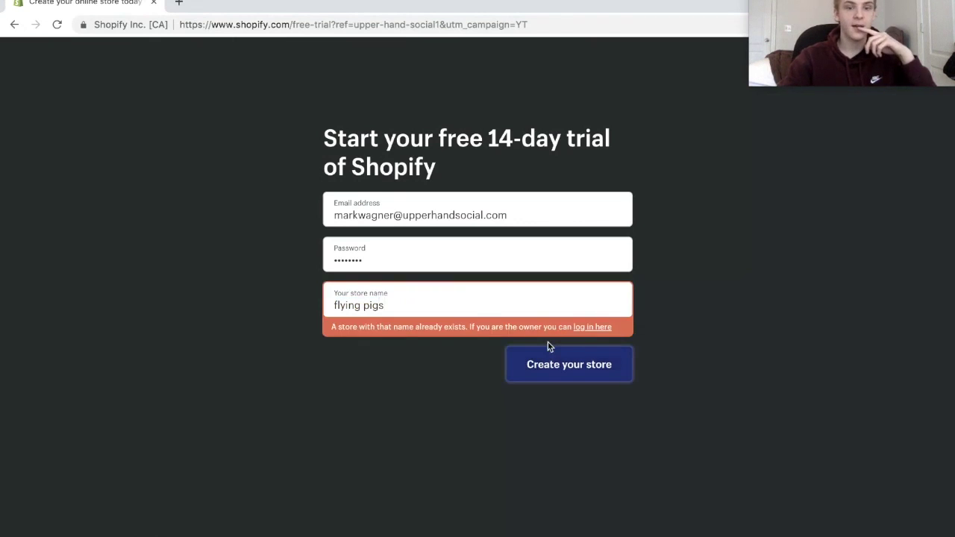
# - Create the store under the name "flying pig1" and close the browser's save-password prompt
pyautogui.click(498, 305)
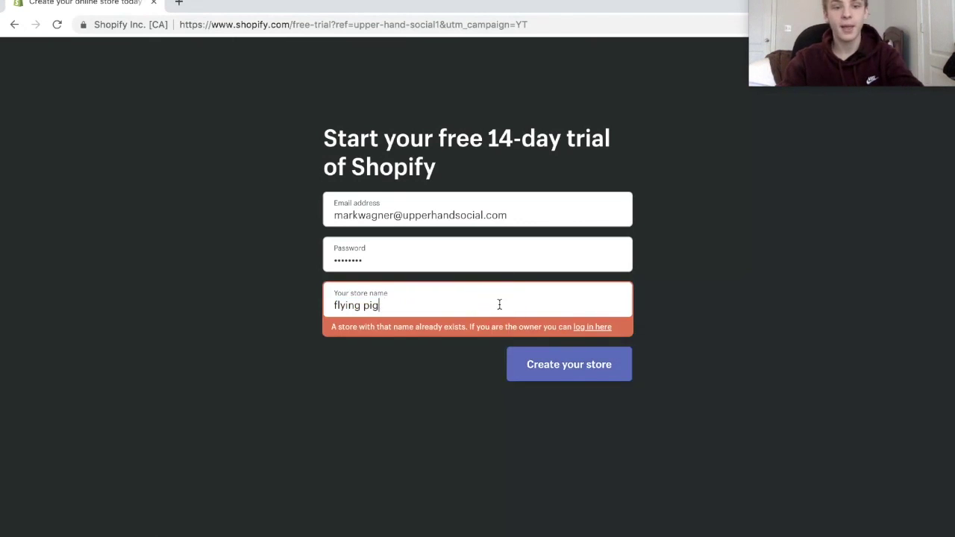
pyautogui.write('1')
pyautogui.click(570, 351)
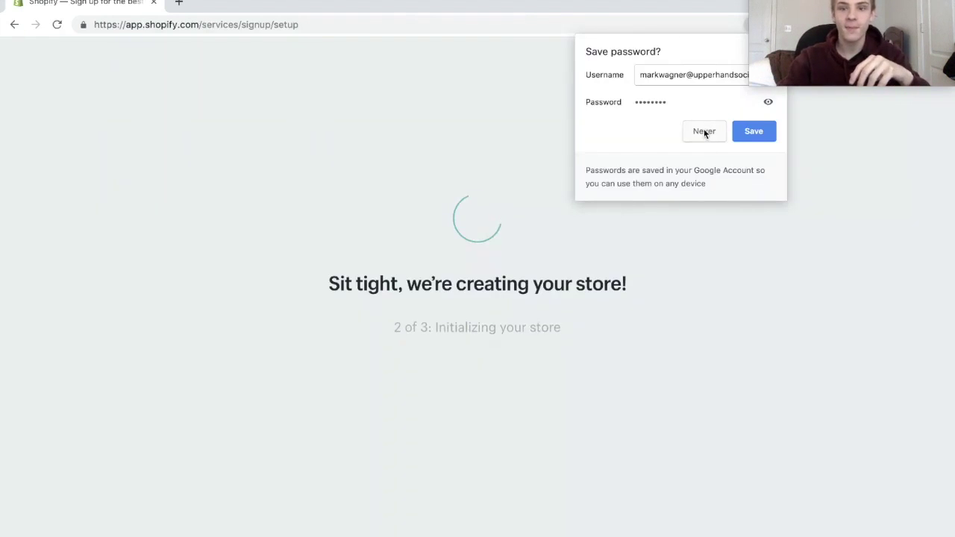
pyautogui.click(766, 133)
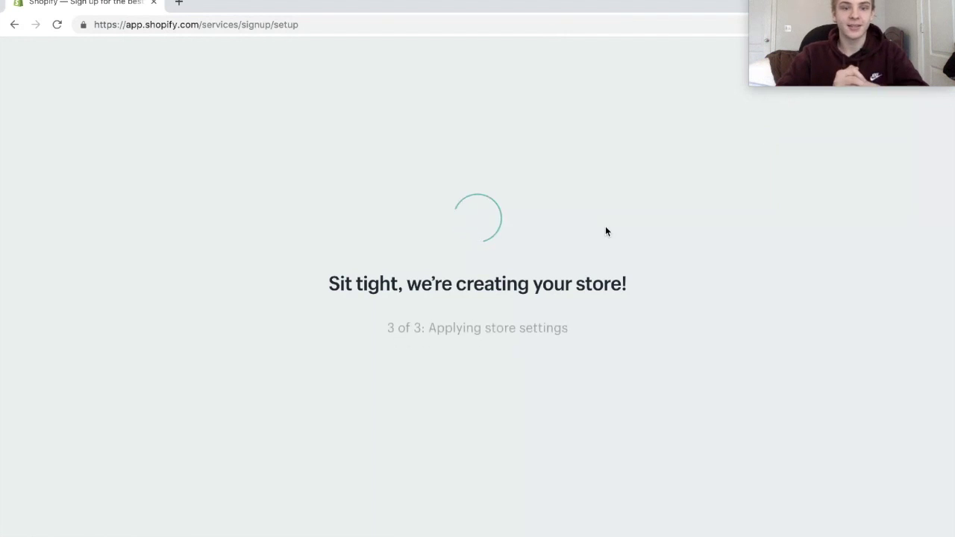
# - Answer the setup questions with "I'm just playing around" and "$0 USD (I'm just getting started)", and continue to the address form
pyautogui.click(550, 196)
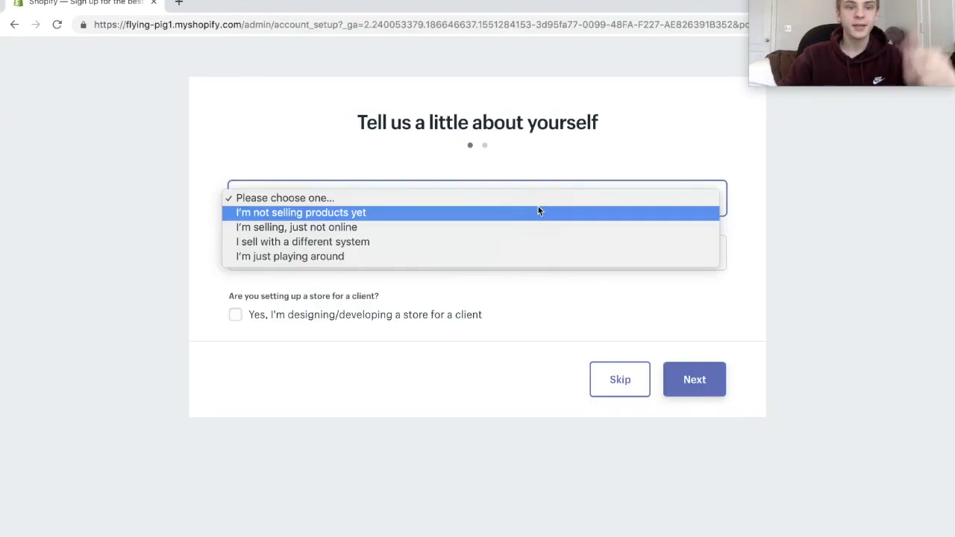
pyautogui.click(493, 256)
pyautogui.click(491, 247)
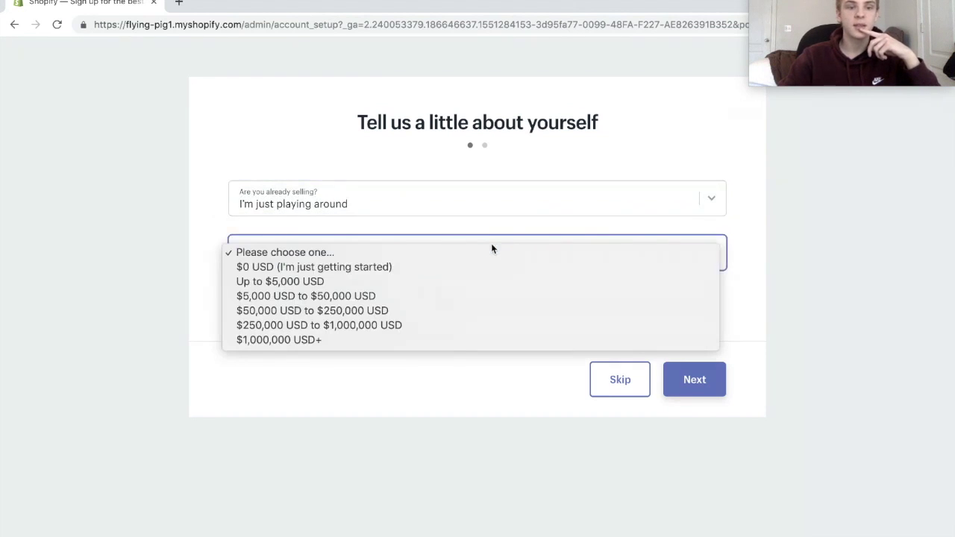
pyautogui.click(498, 265)
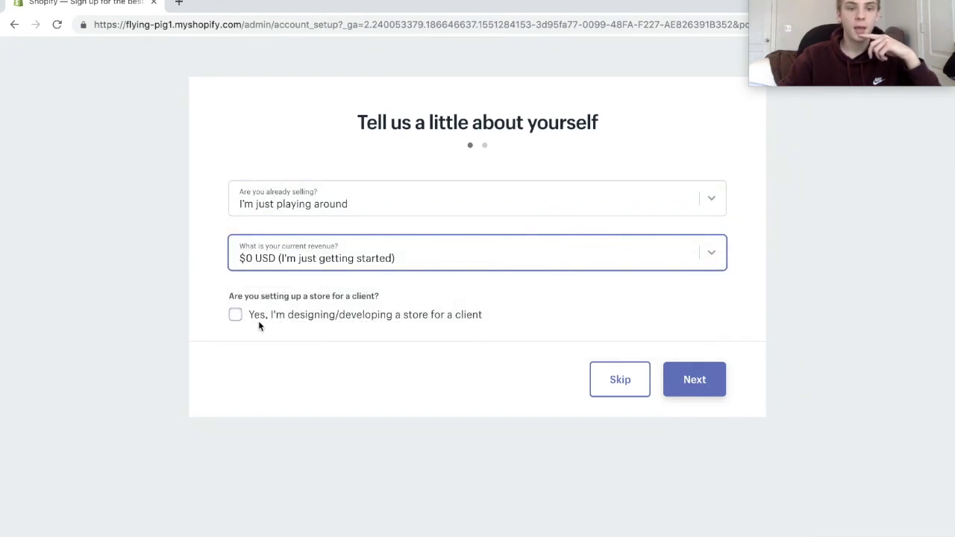
pyautogui.click(682, 383)
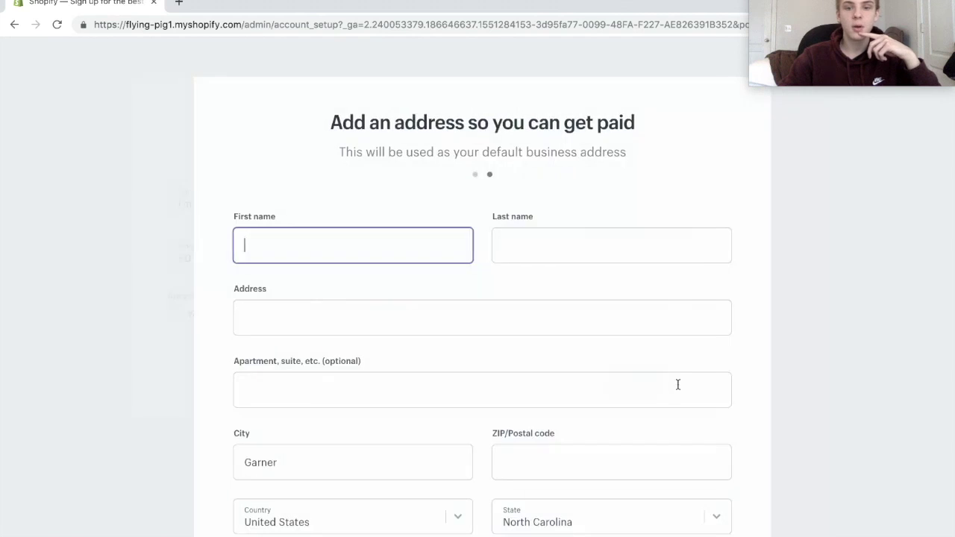
pyautogui.scroll(-1, 530, 274)
pyautogui.scroll(1, 530, 272)
pyautogui.scroll(-3, 530, 273)
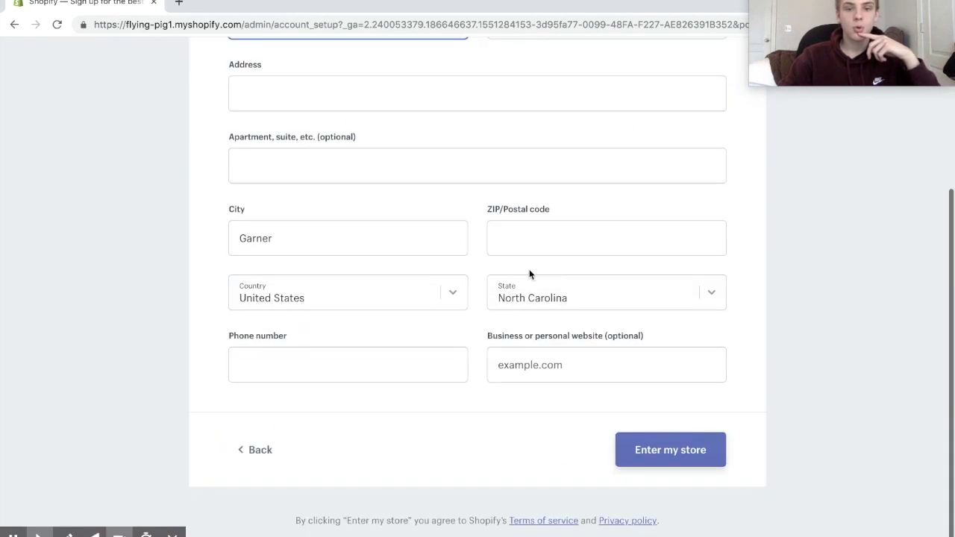
pyautogui.scroll(1, 542, 362)
pyautogui.scroll(3, 444, 321)
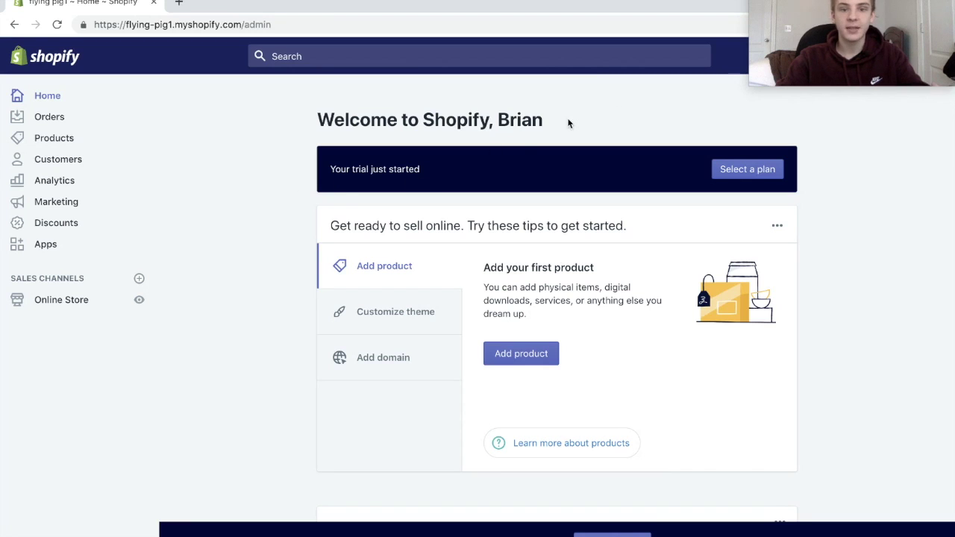
pyautogui.doubleClick(515, 119)
pyautogui.click(606, 128)
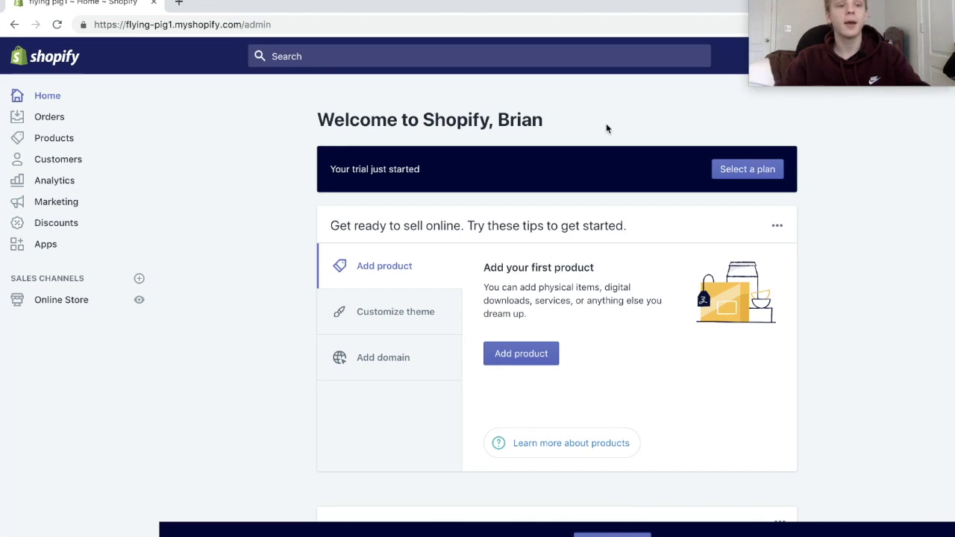
# - Open the online store's current Debut theme for customization
pyautogui.click(73, 305)
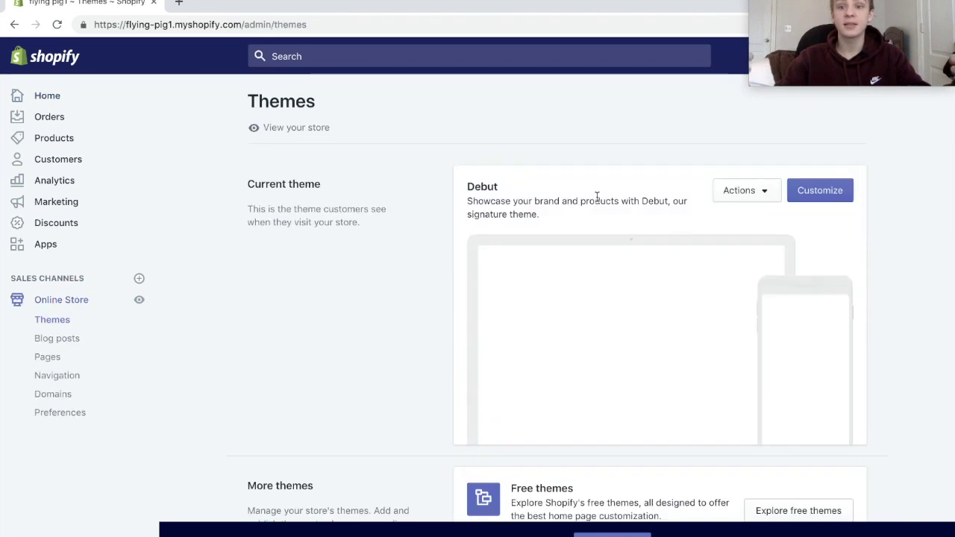
pyautogui.scroll(-3, 597, 196)
pyautogui.scroll(3, 624, 196)
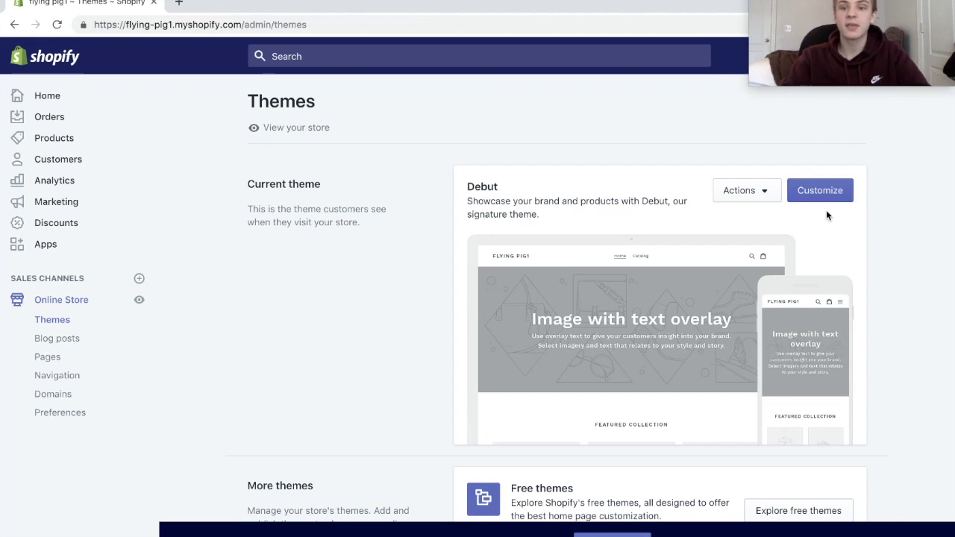
pyautogui.click(837, 190)
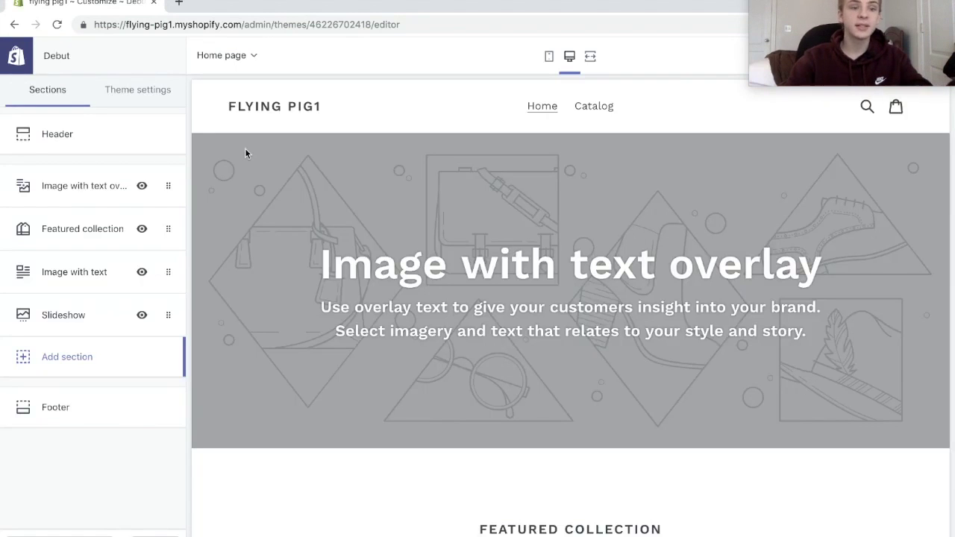
# - Set the image of the home page's text overlay section to the free Men's Fashion photo of shoes dangling above a city
pyautogui.click(68, 185)
pyautogui.click(117, 199)
pyautogui.click(133, 84)
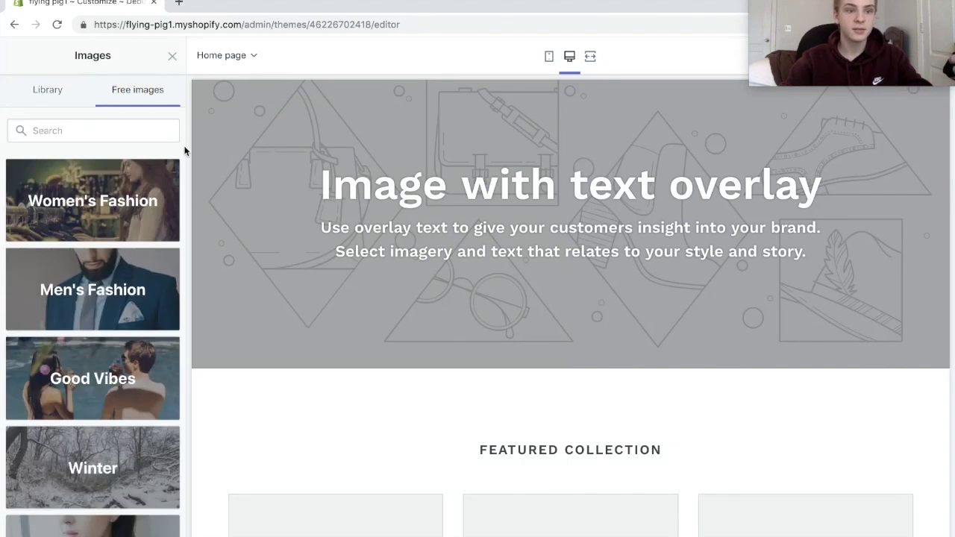
pyautogui.scroll(-2, 129, 196)
pyautogui.click(128, 197)
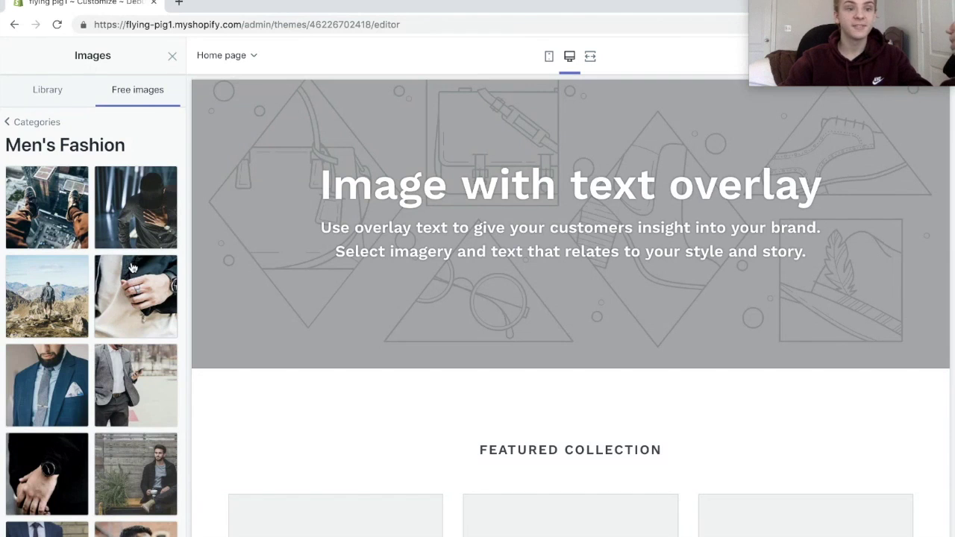
pyautogui.scroll(-1, 131, 283)
pyautogui.click(46, 182)
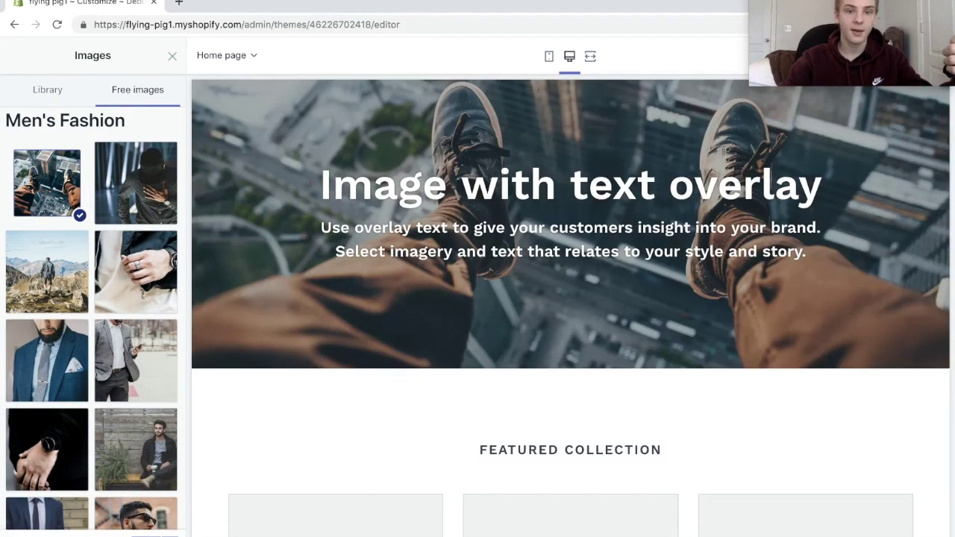
pyautogui.click(172, 55)
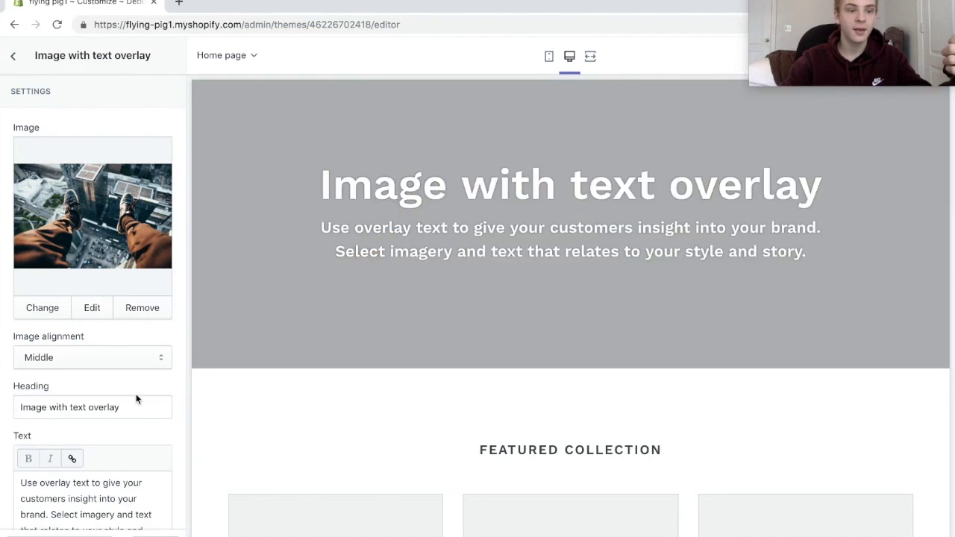
# - Change the heading of the image overlay section to "Flying Pig"
pyautogui.click(138, 408)
pyautogui.hotkey('ctrl', 'a')
pyautogui.write('F')
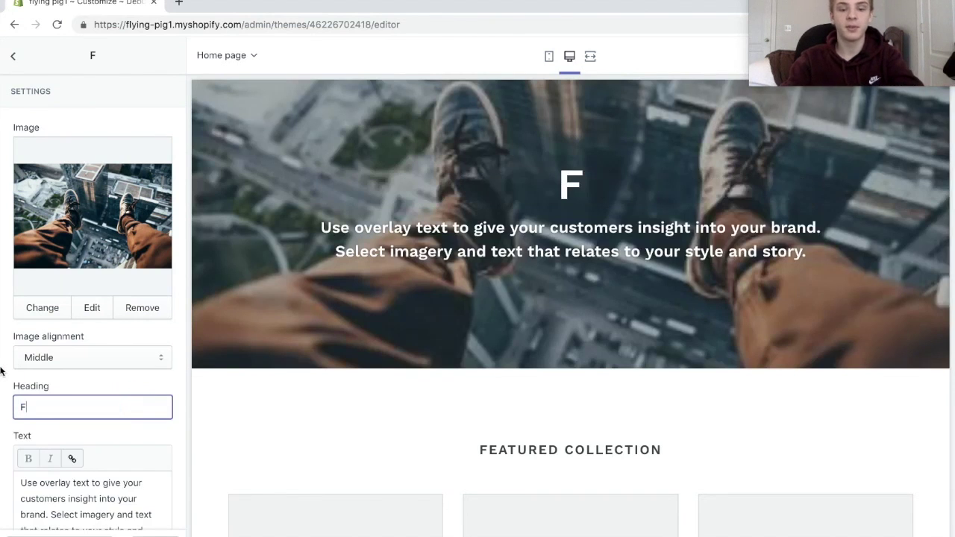
pyautogui.write('lying Pig')
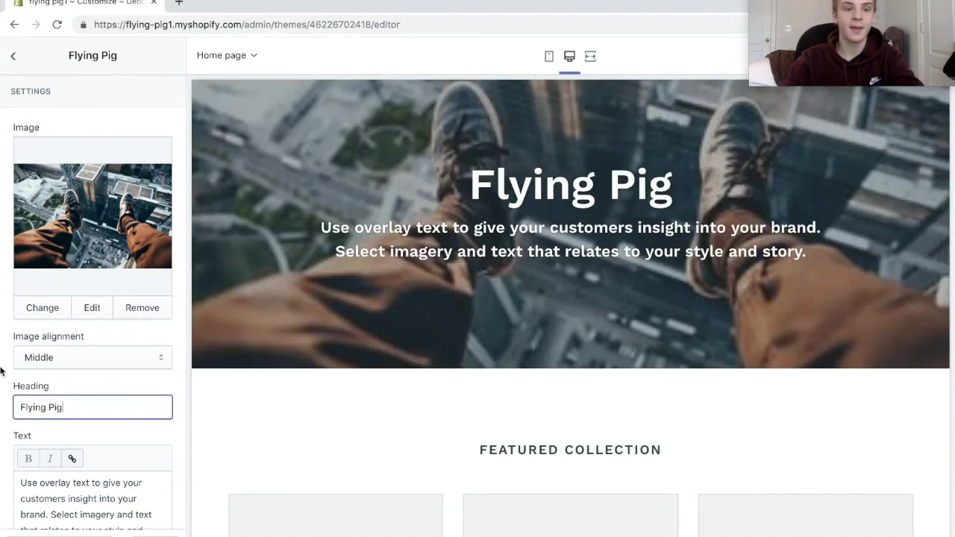
# - Replace the overlay section's text with "Flying Fashion Is Here!" and return to the section list
pyautogui.moveTo(21, 482); pyautogui.dragTo(177, 518)
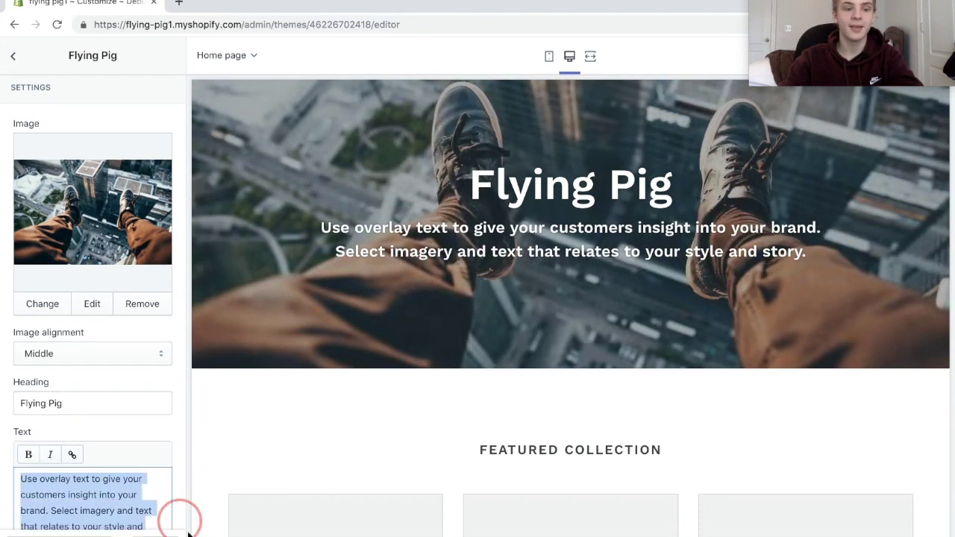
pyautogui.scroll(-4, 93, 298)
pyautogui.press('BackSpace')
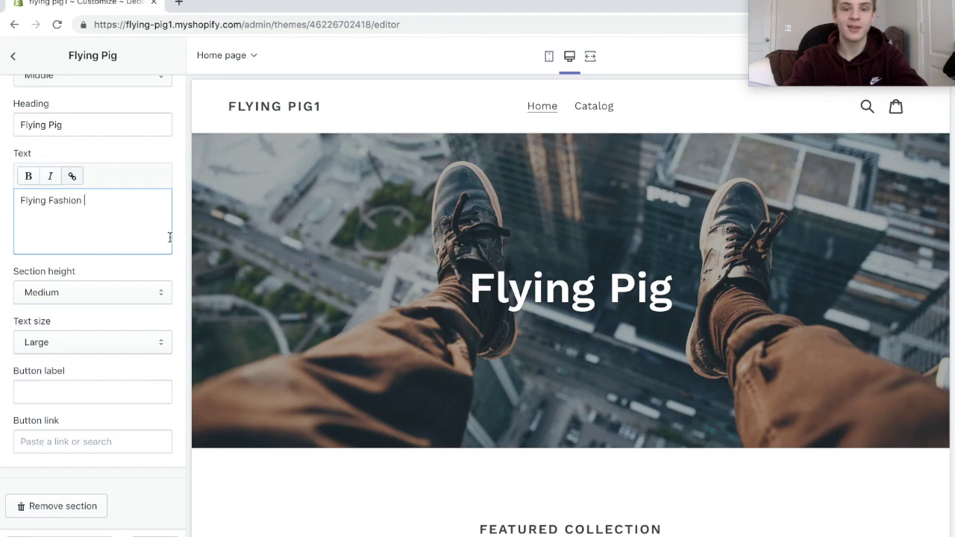
pyautogui.write('!')
pyautogui.click(90, 200)
pyautogui.press('BackSpace')
pyautogui.press('BackSpace')
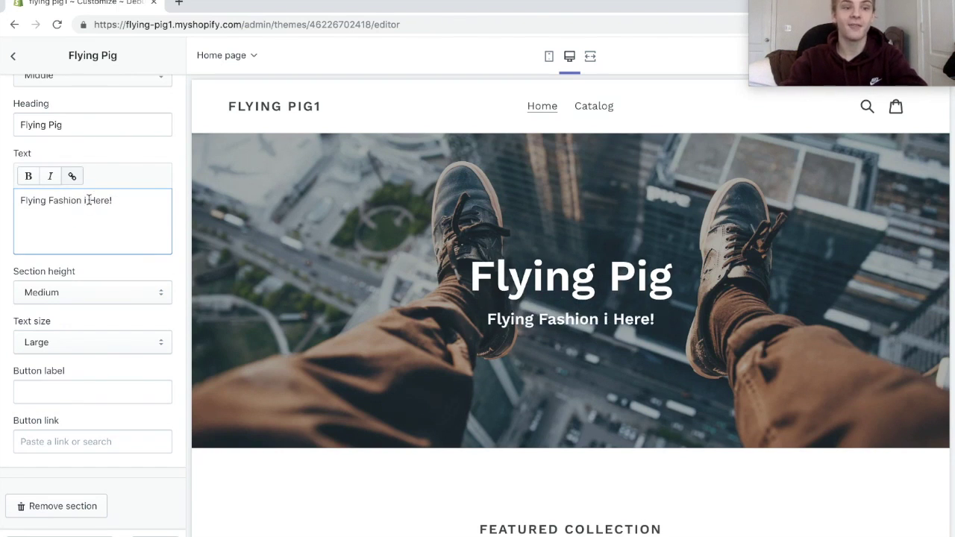
pyautogui.write('Is')
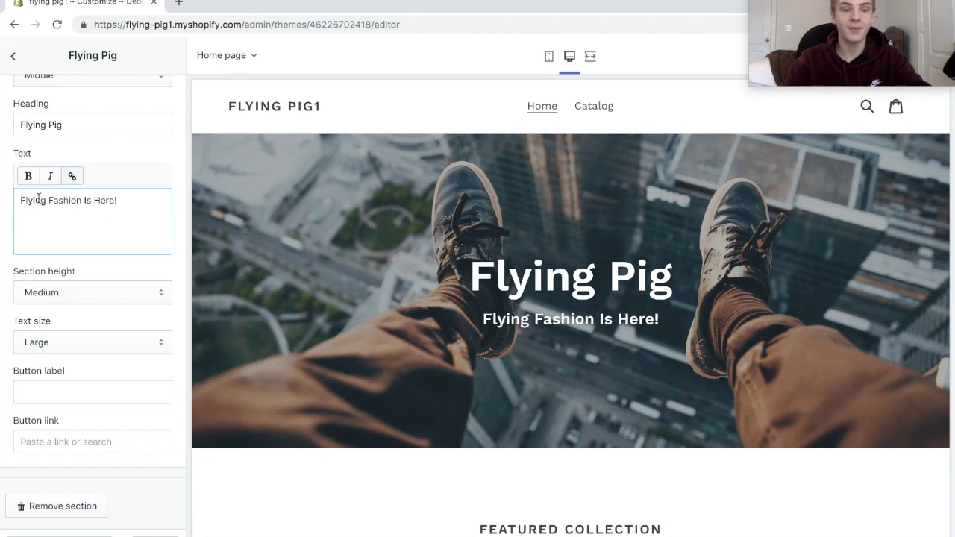
pyautogui.click(14, 63)
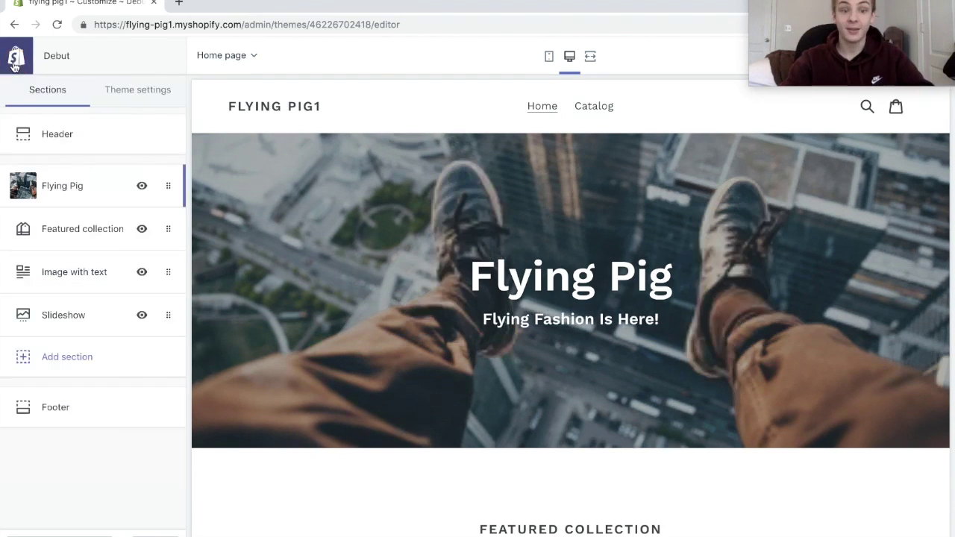
# - Change the featured collection's heading to "Weekly Bestsellers" and return to the section list
pyautogui.scroll(-3, 278, 200)
pyautogui.click(98, 232)
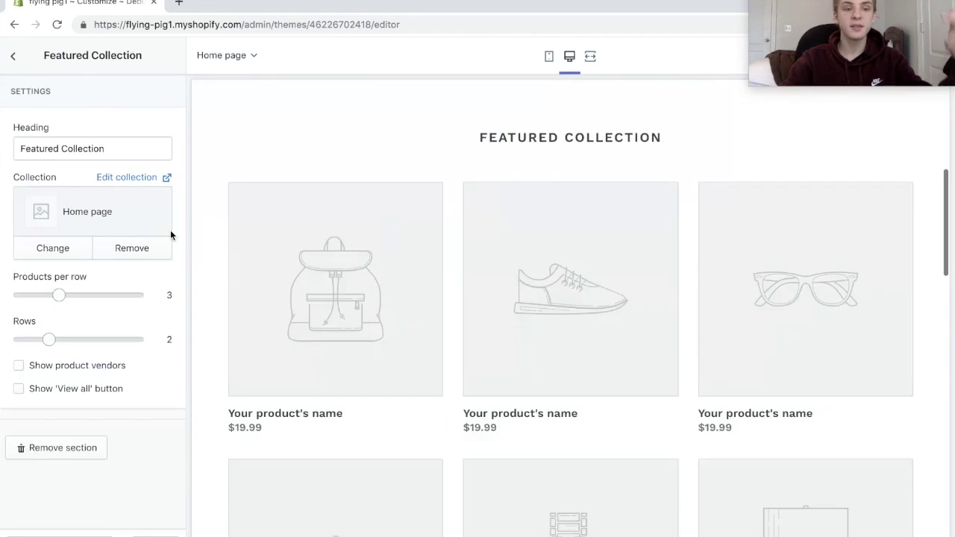
pyautogui.moveTo(132, 145); pyautogui.dragTo(53, 145)
pyautogui.press('BackSpace')
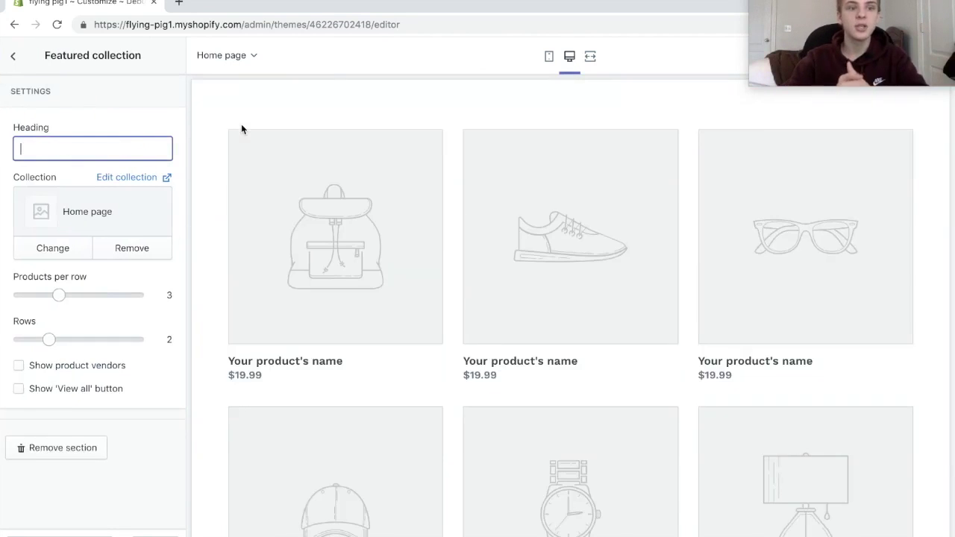
pyautogui.write('Weekl')
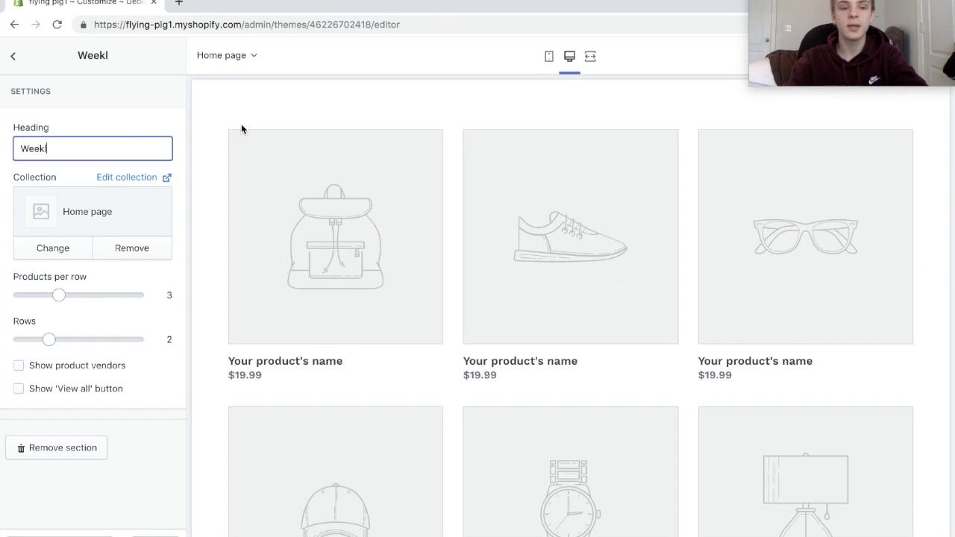
pyautogui.write('y Bestsellers')
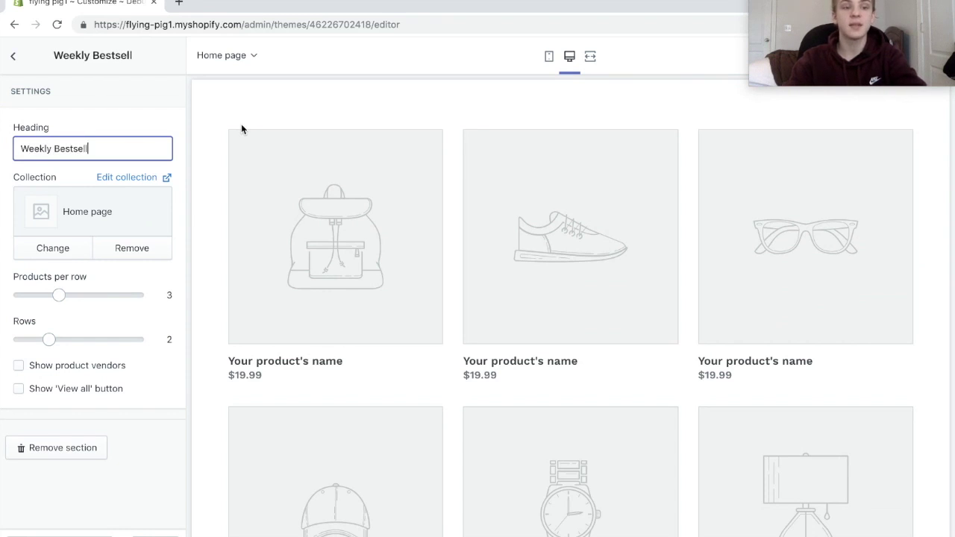
pyautogui.click(13, 56)
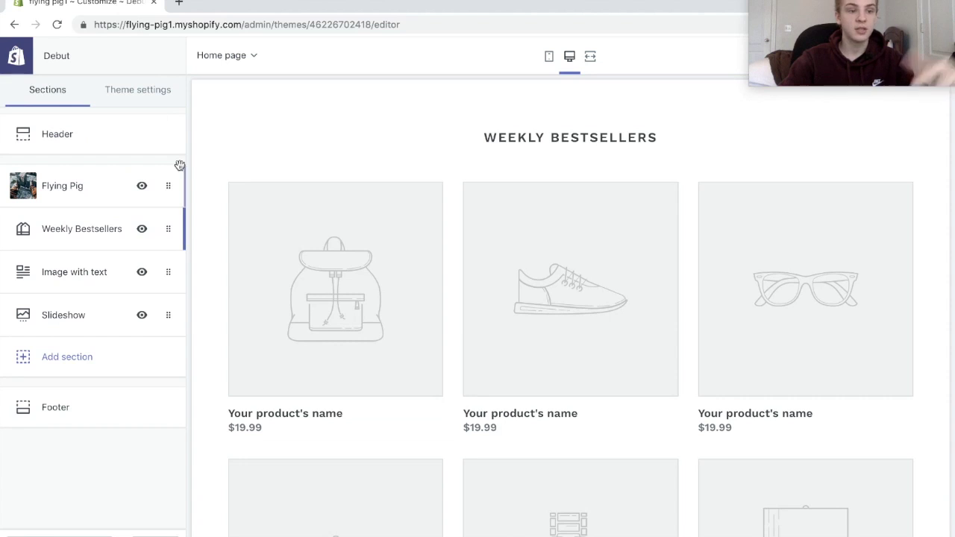
# - Add a featured collection section to the home page, head it "Watches" and return to the section list
pyautogui.click(96, 356)
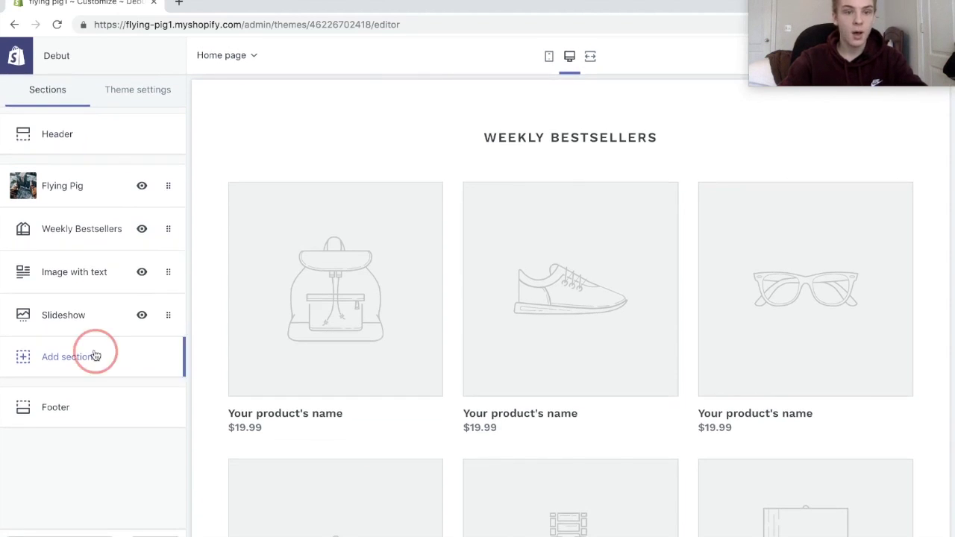
pyautogui.scroll(-1, 120, 281)
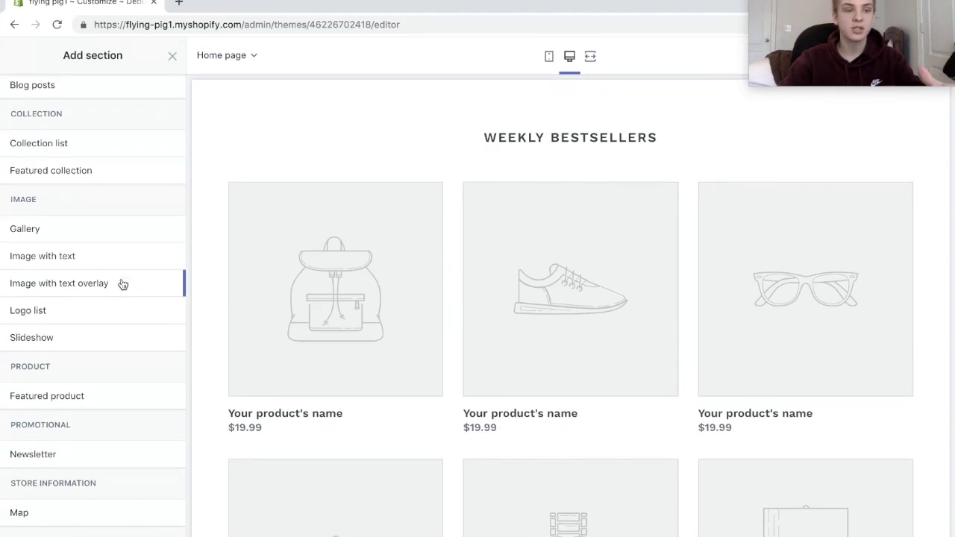
pyautogui.click(109, 171)
pyautogui.click(168, 172)
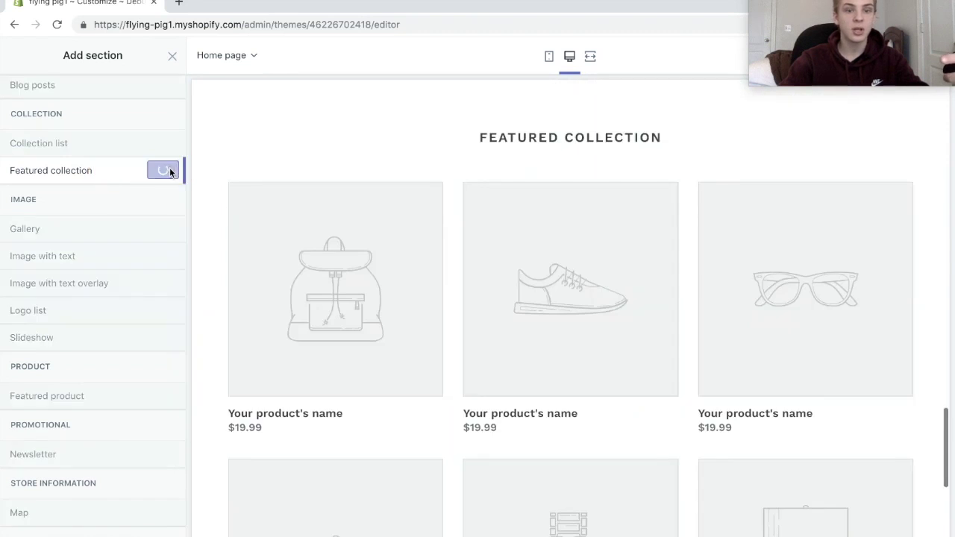
pyautogui.moveTo(137, 146); pyautogui.dragTo(1, 130)
pyautogui.write('Watches')
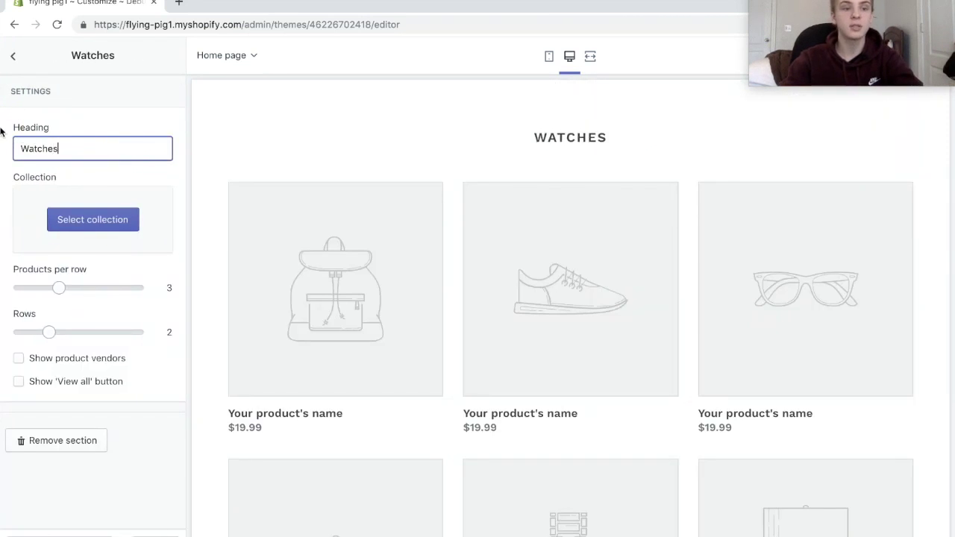
pyautogui.click(15, 59)
# - Add another featured collection section with the heading "Jewelry" and return to the section list
pyautogui.click(71, 395)
pyautogui.click(110, 217)
pyautogui.click(162, 206)
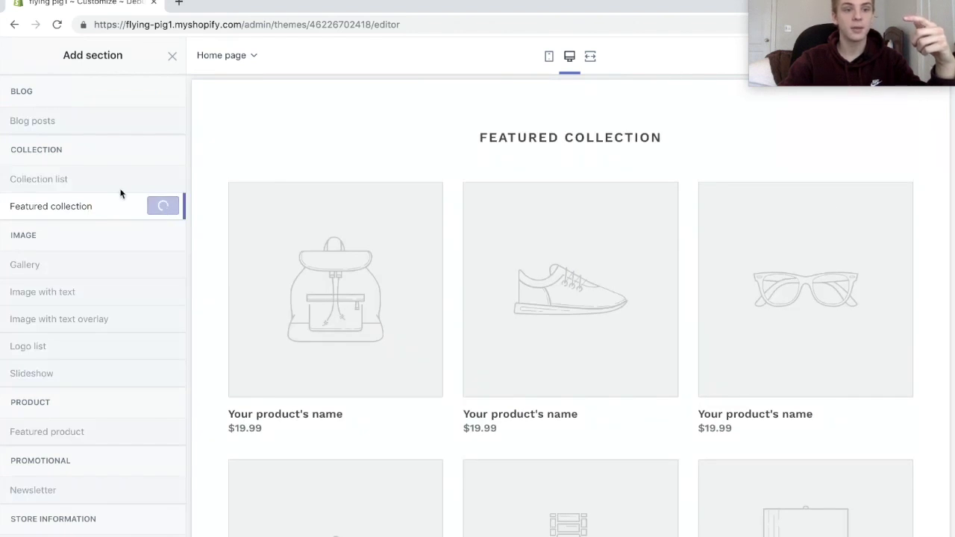
pyautogui.moveTo(124, 149); pyautogui.dragTo(3, 124)
pyautogui.write('Jwe')
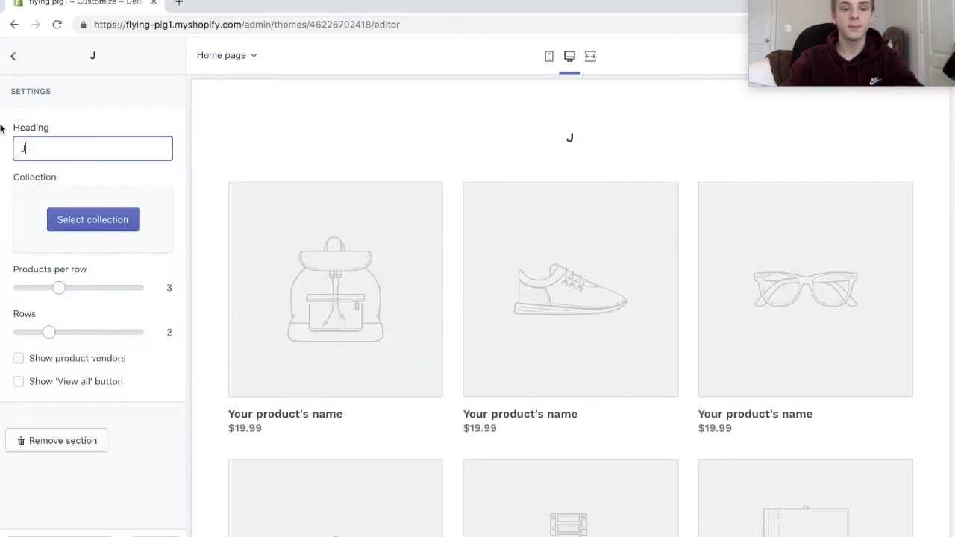
pyautogui.press('BackSpace')
pyautogui.press('BackSpace')
pyautogui.write('ewelry')
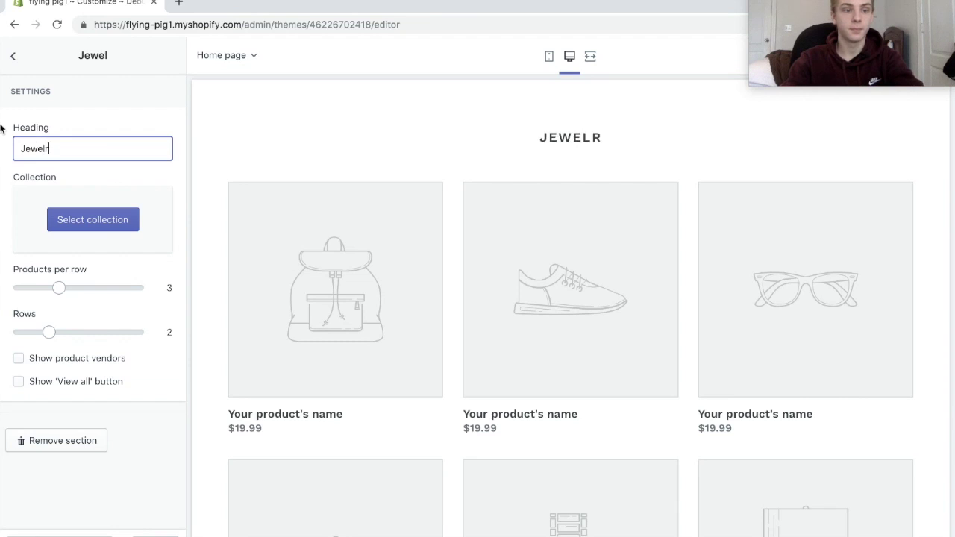
pyautogui.click(14, 60)
# - Add a featured collection section with the heading "Shirts" and return to the section list
pyautogui.click(121, 452)
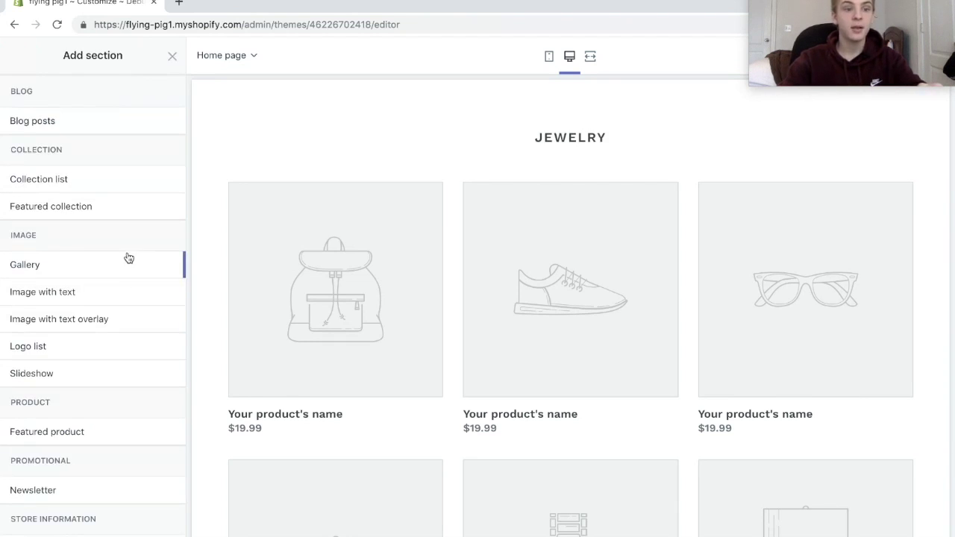
pyautogui.click(122, 213)
pyautogui.click(159, 206)
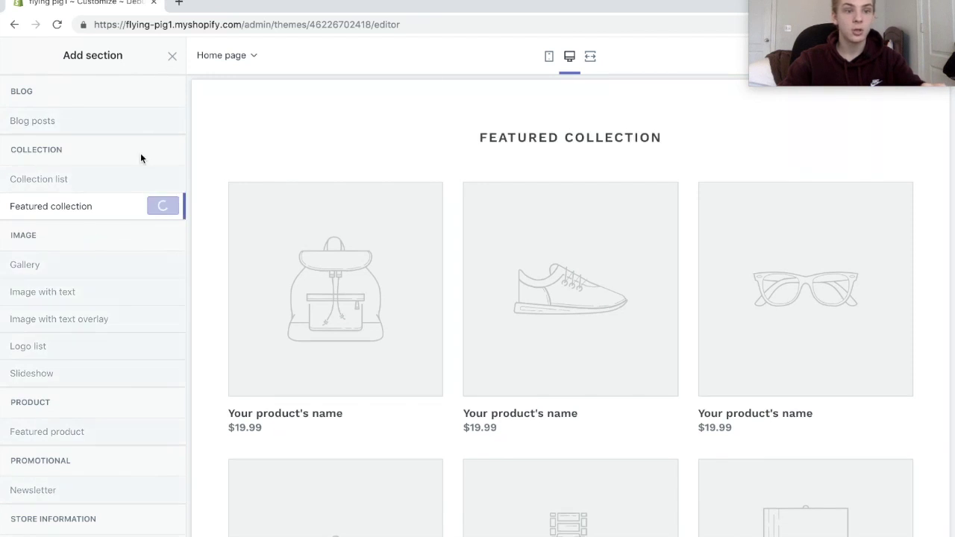
pyautogui.moveTo(108, 148); pyautogui.dragTo(0, 124)
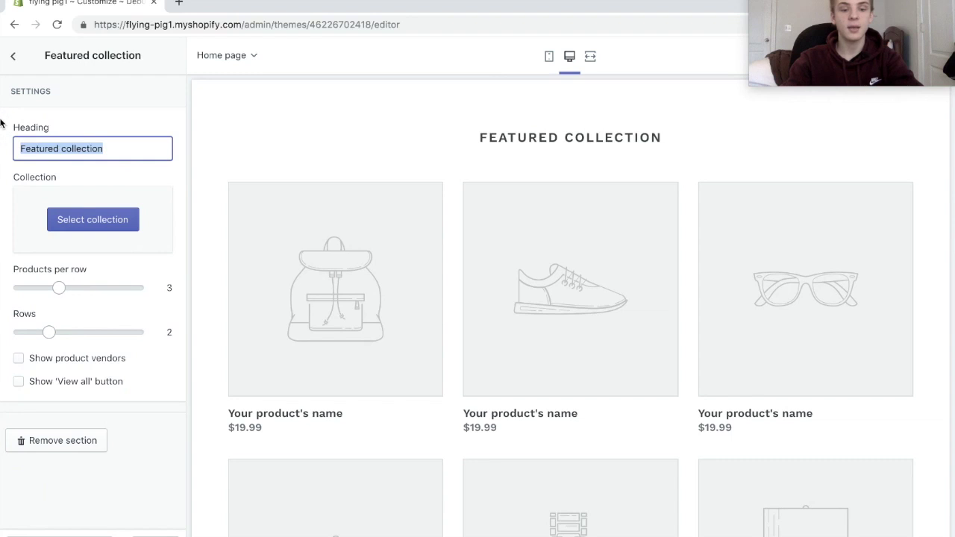
pyautogui.write('Shirts')
pyautogui.click(15, 55)
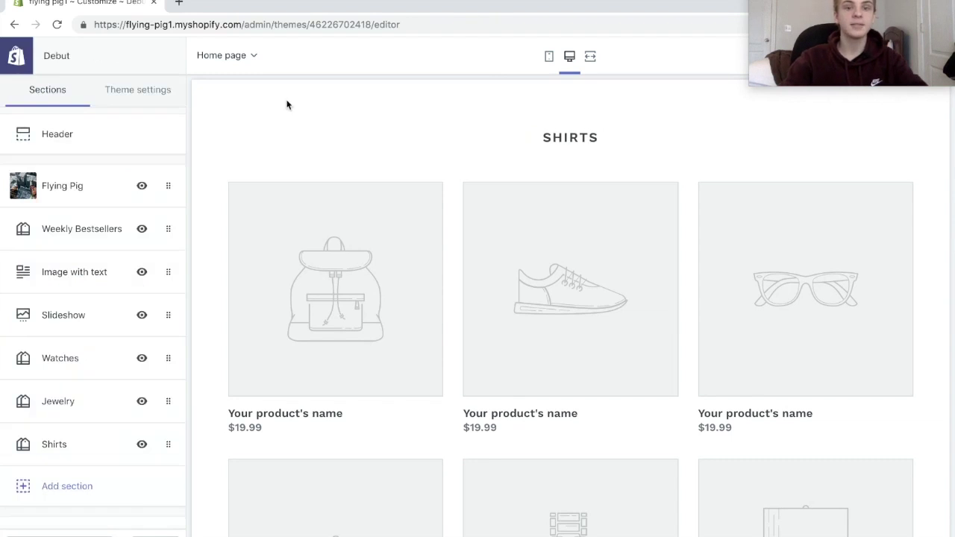
# - Hide the Image with text and Slideshow sections on the home page
pyautogui.scroll(15, 329, 136)
pyautogui.scroll(-5, 329, 136)
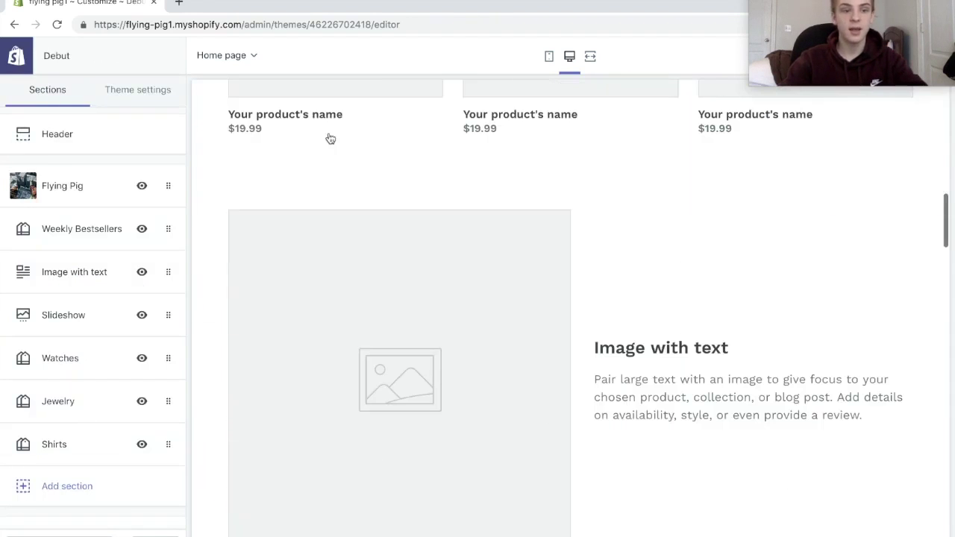
pyautogui.click(147, 277)
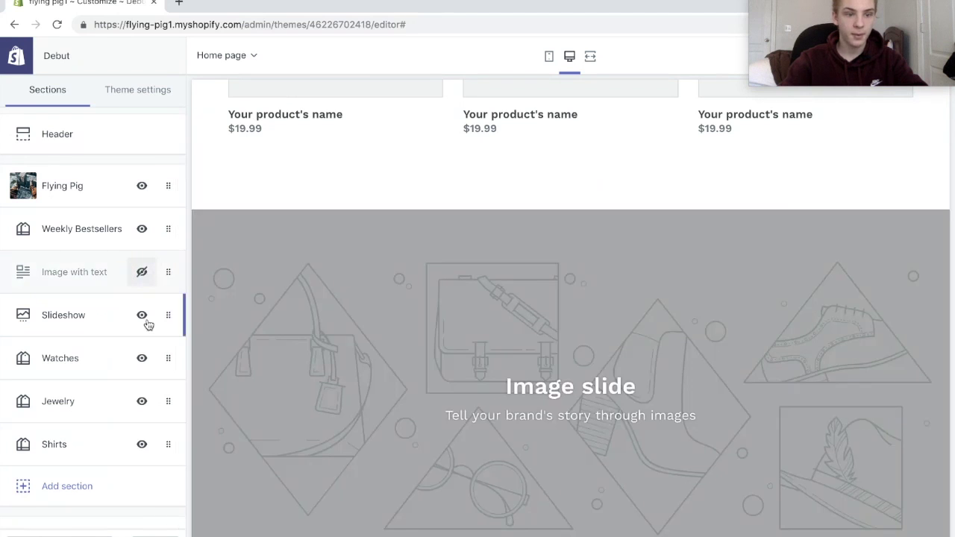
pyautogui.click(144, 320)
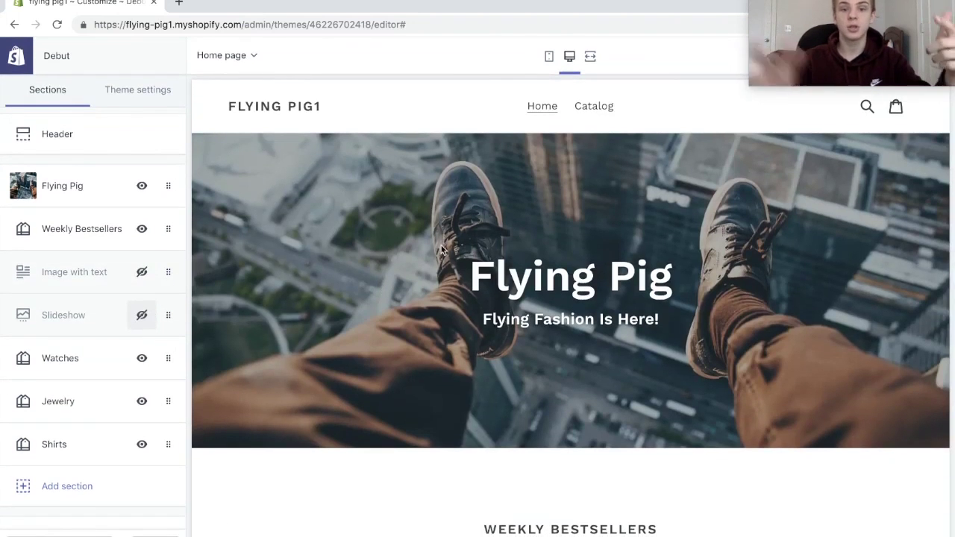
# - Open the footer section's settings and turn on the payment icons
pyautogui.scroll(-10, 677, 369)
pyautogui.scroll(-13, 676, 369)
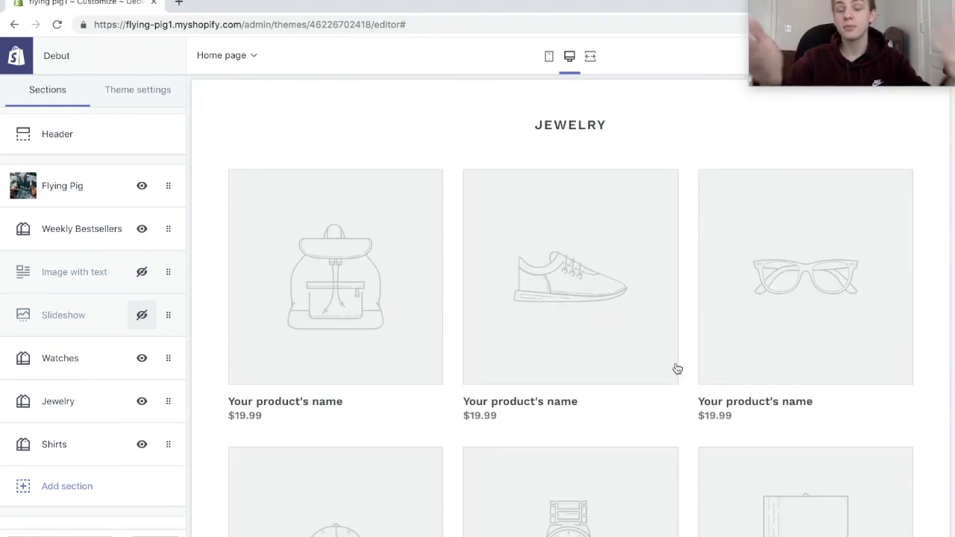
pyautogui.scroll(-8, 676, 369)
pyautogui.scroll(-6, 676, 369)
pyautogui.scroll(-1, 75, 411)
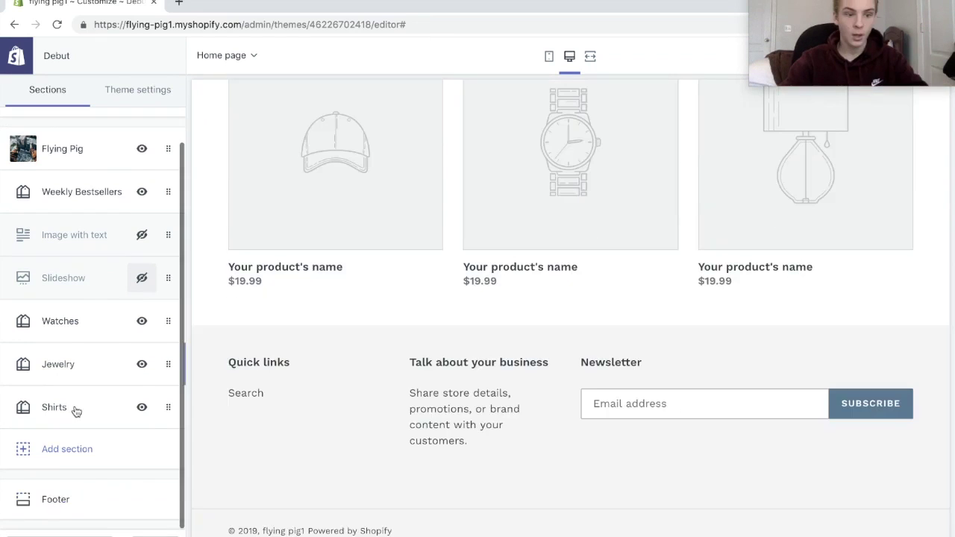
pyautogui.click(52, 497)
pyautogui.click(95, 148)
# - Change the heading of the footer's "Talk about your business" block to "Flying Pig"
pyautogui.click(171, 348)
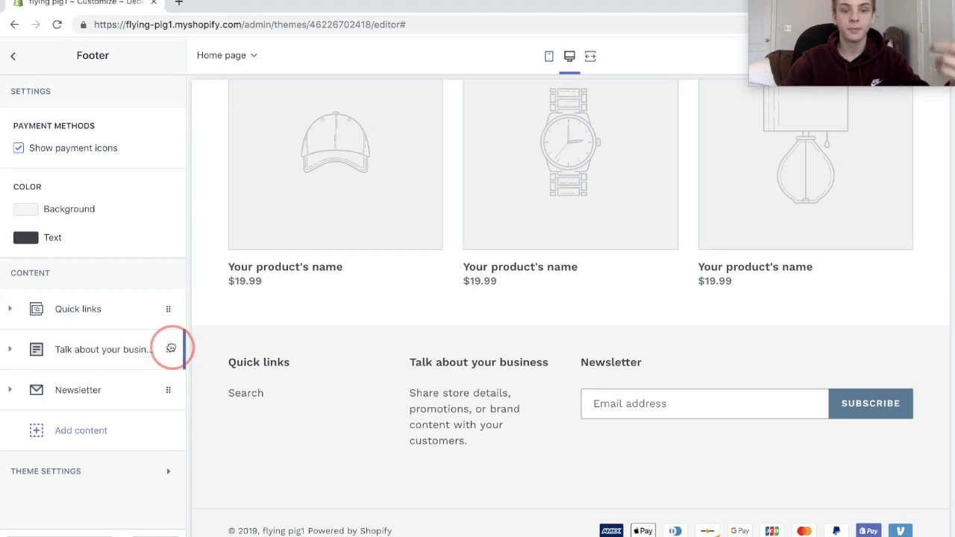
pyautogui.click(135, 404)
pyautogui.tripleClick(162, 410)
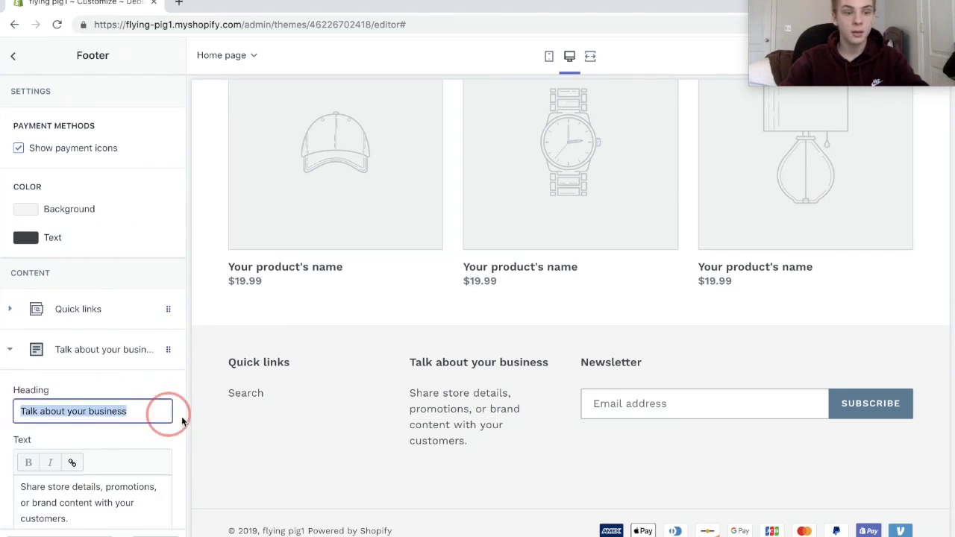
pyautogui.write('Flying Pig')
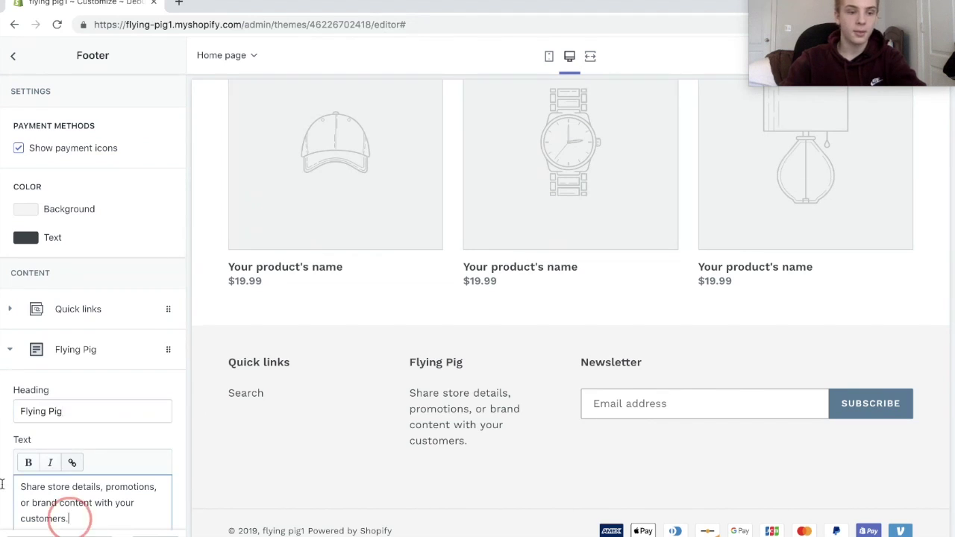
# - Replace the footer block's text with "The best fashion store for the best flying pigs." and return to the section list
pyautogui.moveTo(68, 519); pyautogui.dragTo(2, 459)
pyautogui.write('The')
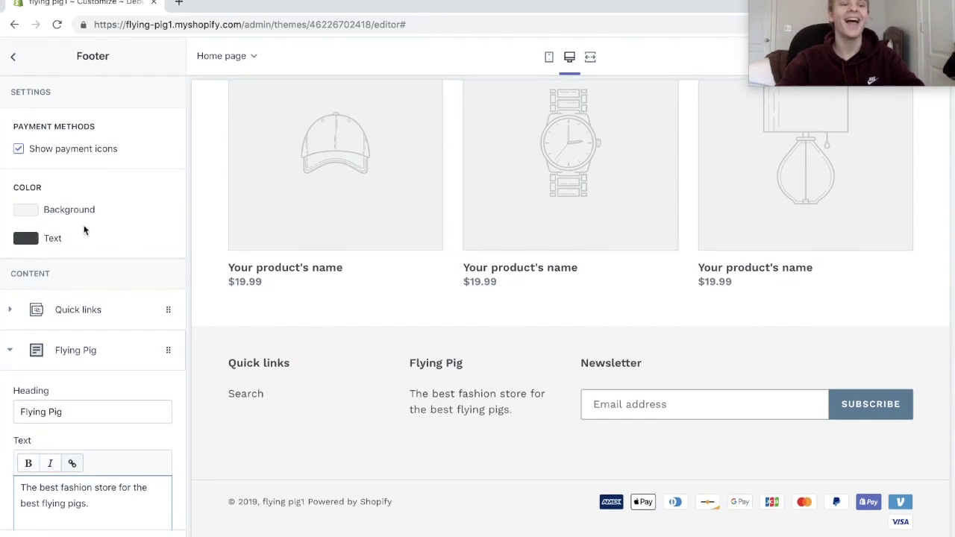
pyautogui.click(12, 56)
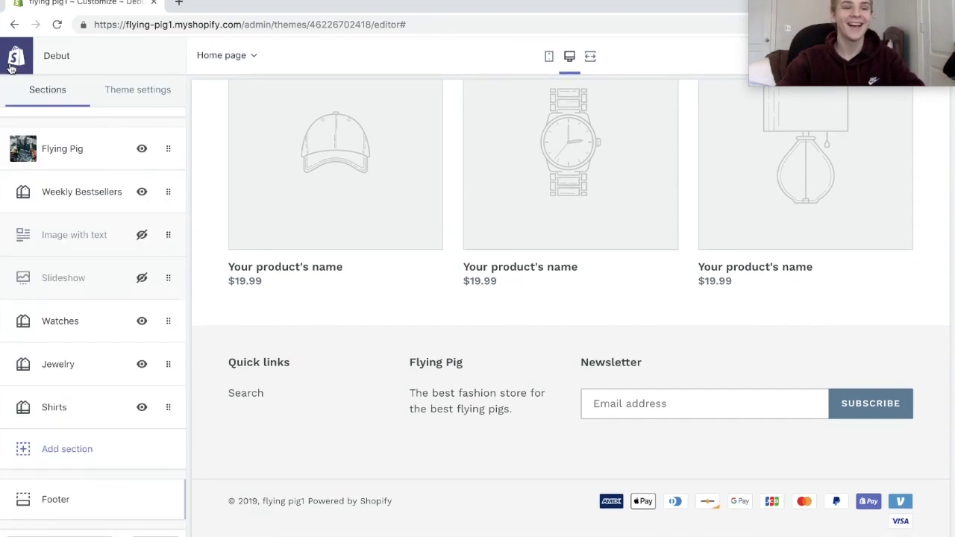
# - In the theme's color settings, set the primary buttons to bright green (#53FF00)
pyautogui.click(111, 90)
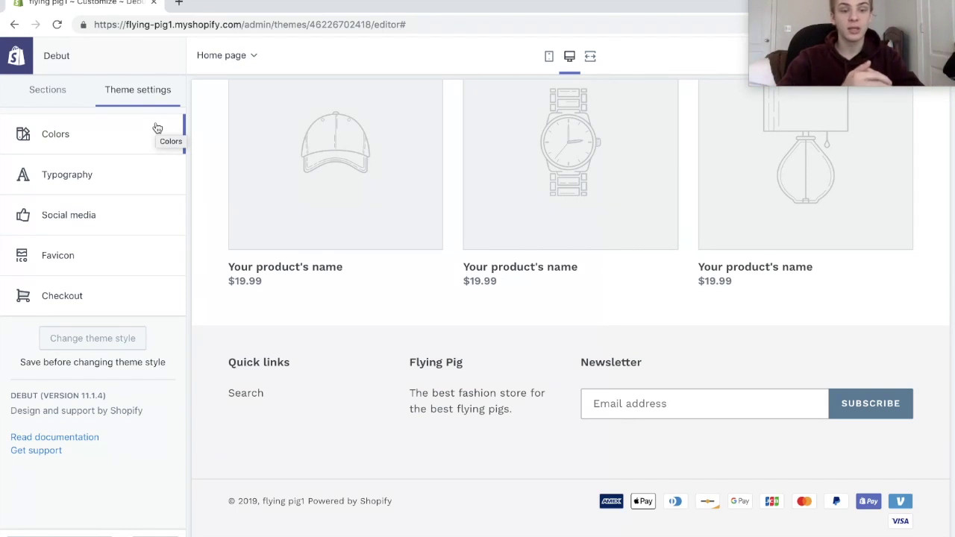
pyautogui.scroll(20, 299, 207)
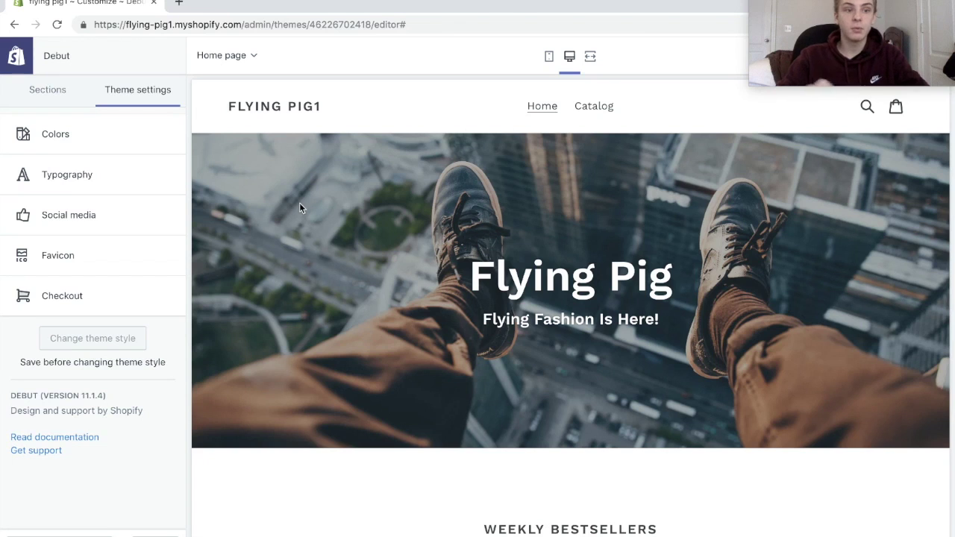
pyautogui.click(123, 129)
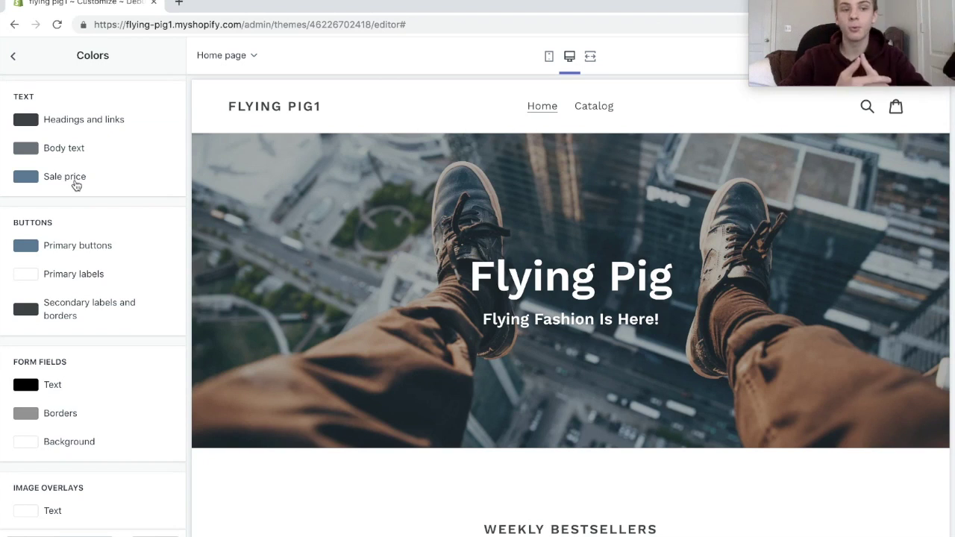
pyautogui.click(33, 246)
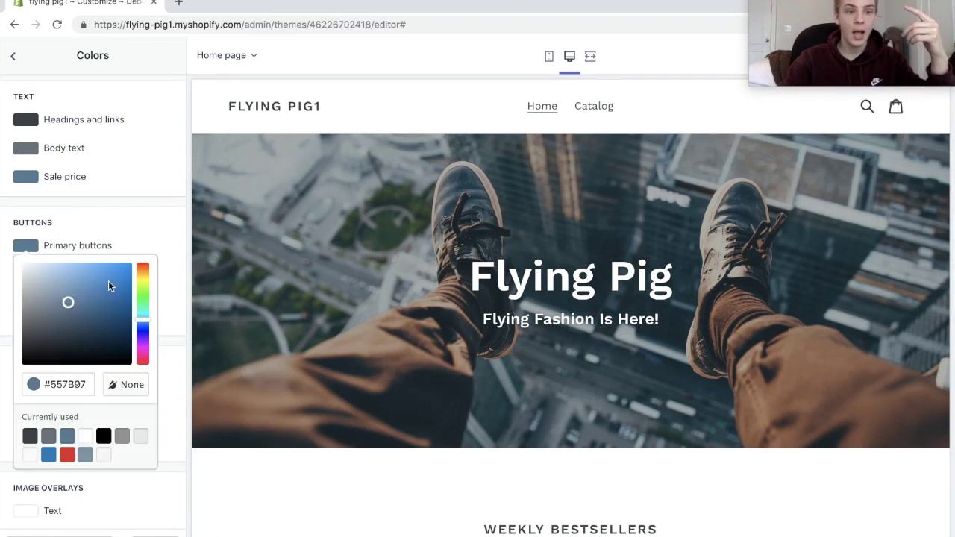
pyautogui.moveTo(141, 291); pyautogui.dragTo(149, 255)
pyautogui.click(120, 279)
pyautogui.click(179, 251)
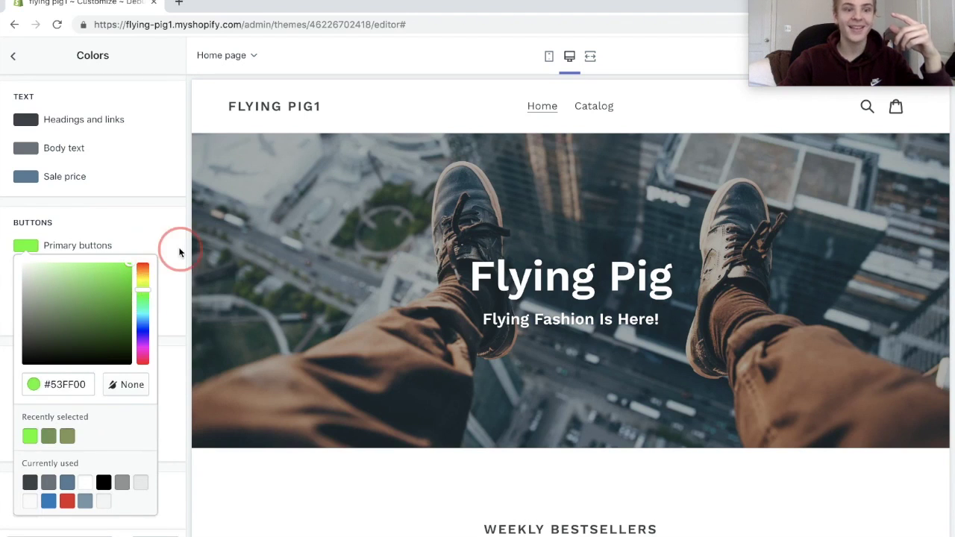
pyautogui.click(130, 272)
# - Set the theme's sale price text color to bright blue
pyautogui.click(36, 181)
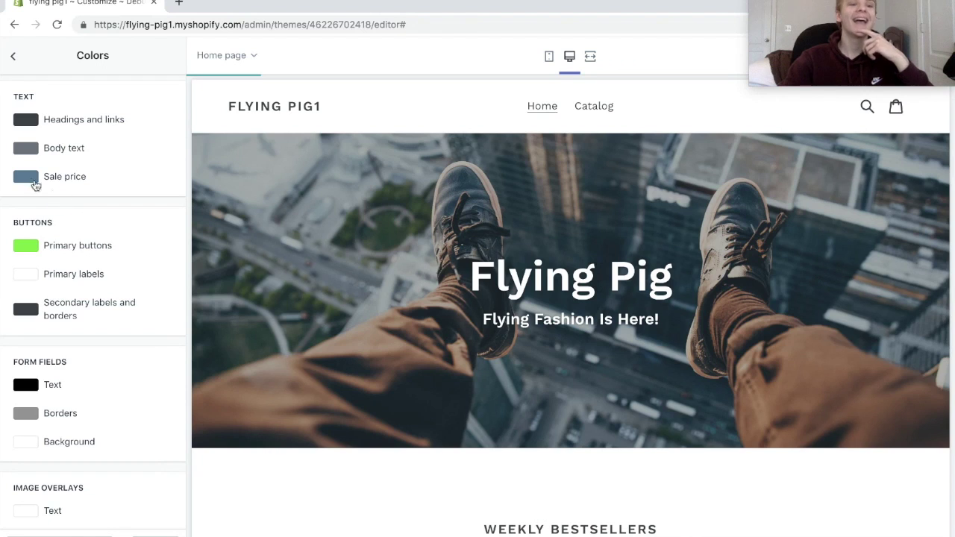
pyautogui.moveTo(118, 215); pyautogui.dragTo(149, 186)
pyautogui.click(150, 186)
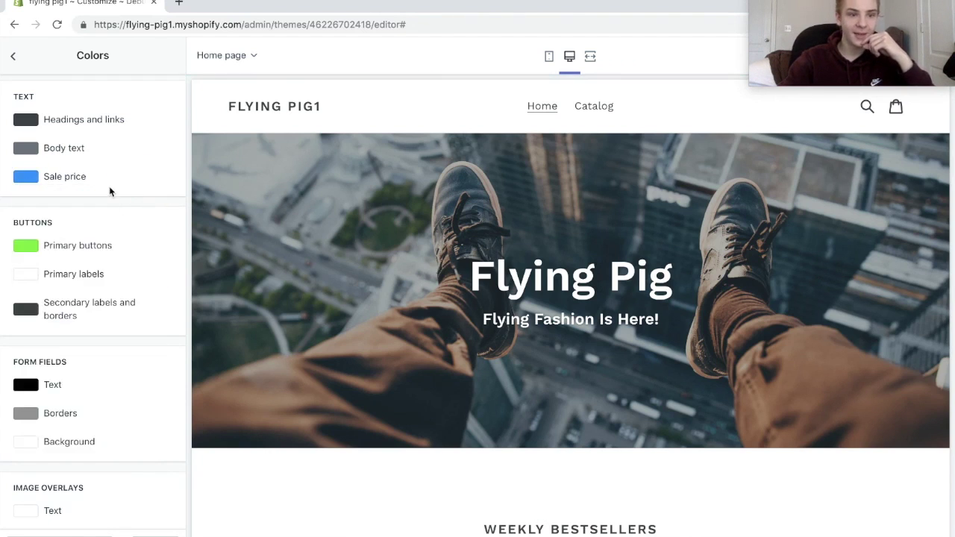
# - Examine the remaining color settings and check the home page preview with the chosen colors
pyautogui.scroll(-1, 164, 275)
pyautogui.scroll(-3, 345, 306)
pyautogui.scroll(3, 346, 306)
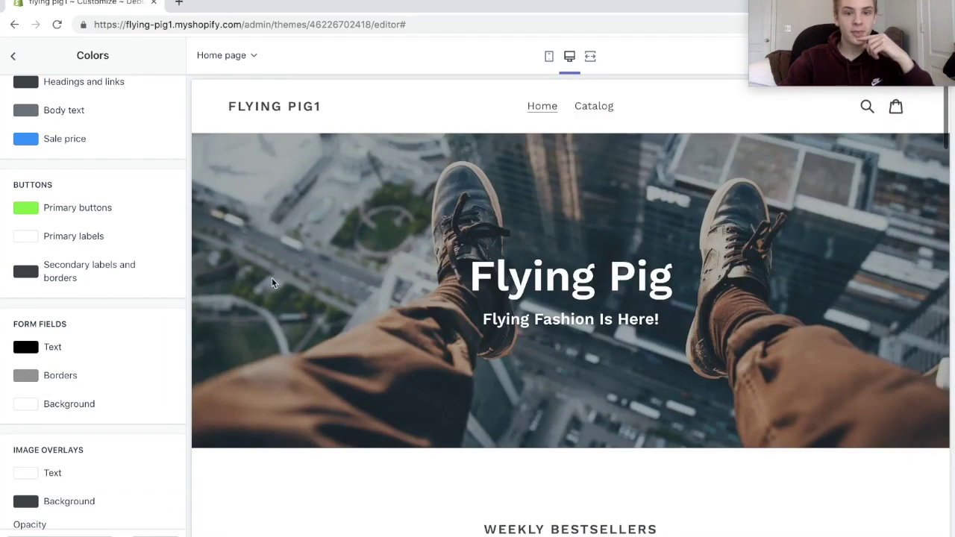
pyautogui.scroll(-10, 323, 338)
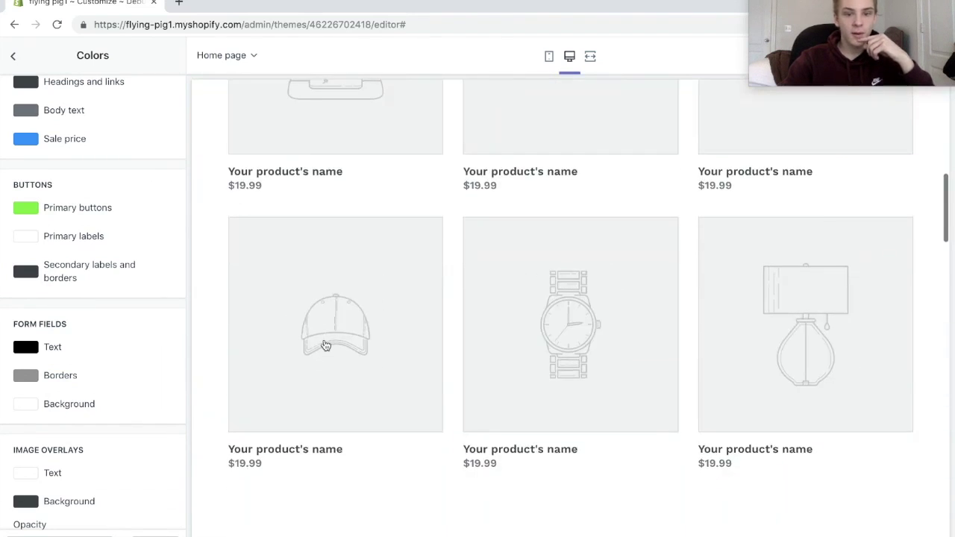
pyautogui.scroll(-2, 113, 363)
pyautogui.scroll(3, 42, 147)
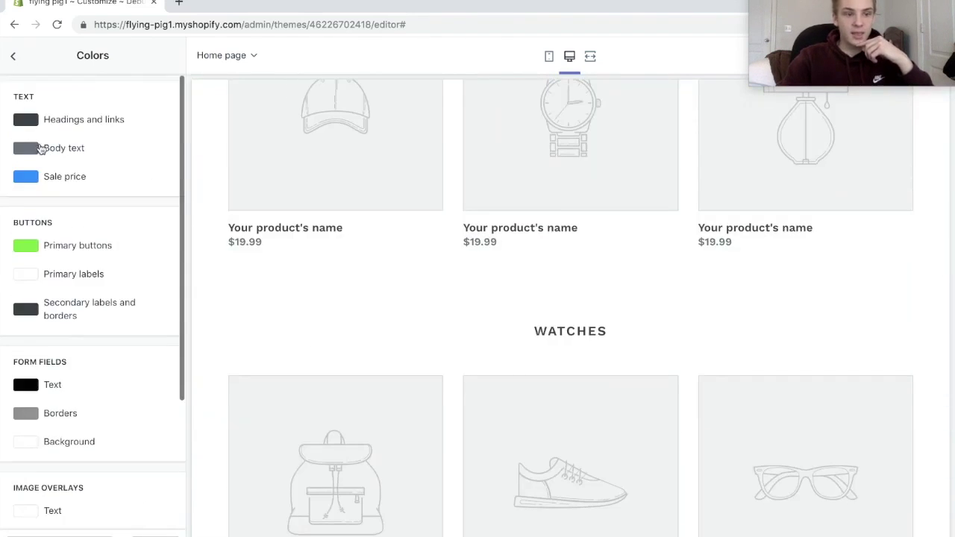
# - In the theme's typography settings, change the headings and buttons font to Beefcakes Regular
pyautogui.click(11, 56)
pyautogui.click(122, 179)
pyautogui.scroll(8, 435, 306)
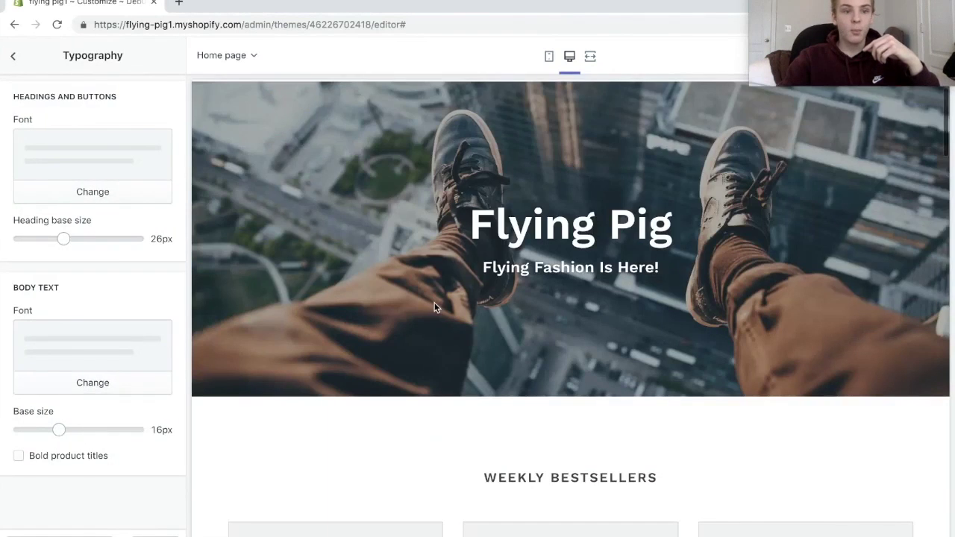
pyautogui.scroll(-2, 435, 306)
pyautogui.click(121, 200)
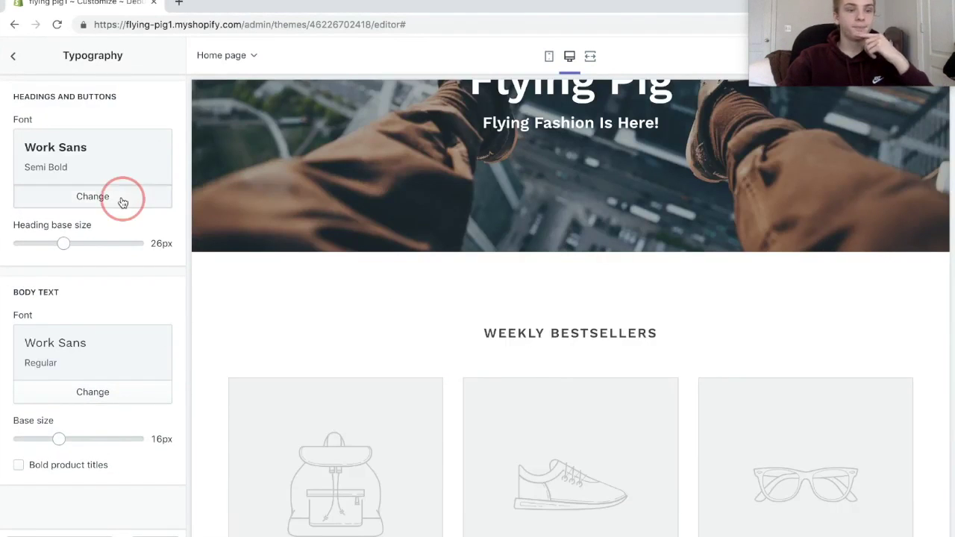
pyautogui.scroll(-6, 117, 279)
pyautogui.click(112, 357)
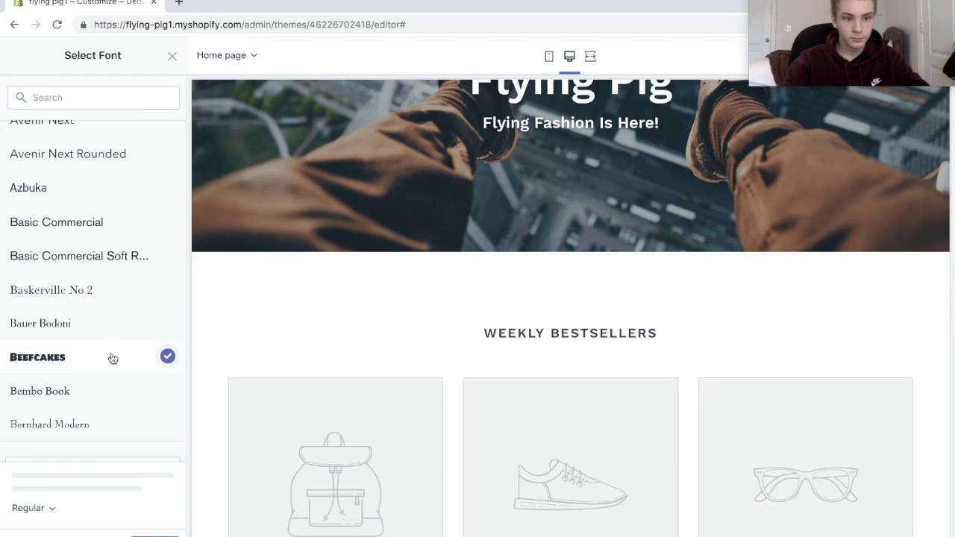
pyautogui.scroll(-8, 311, 354)
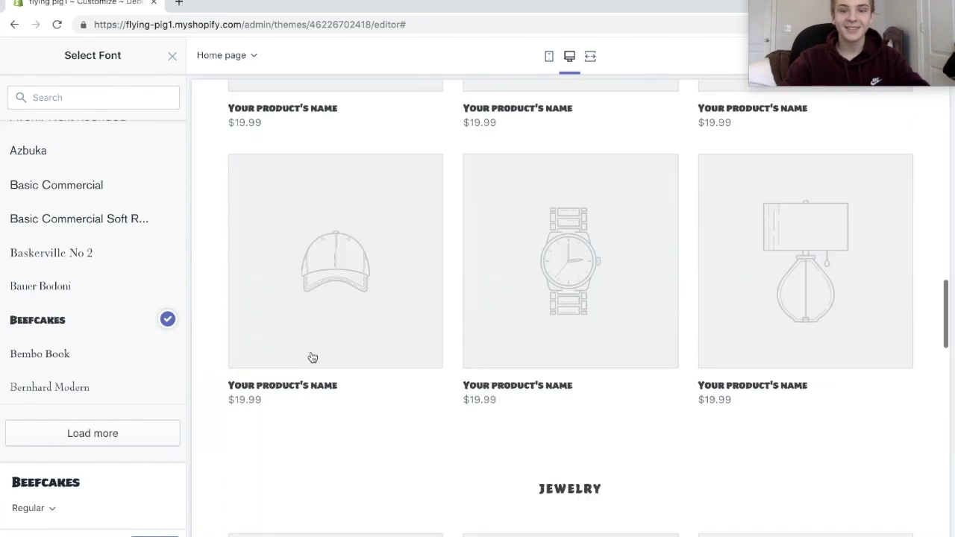
pyautogui.scroll(8, 310, 354)
pyautogui.click(158, 531)
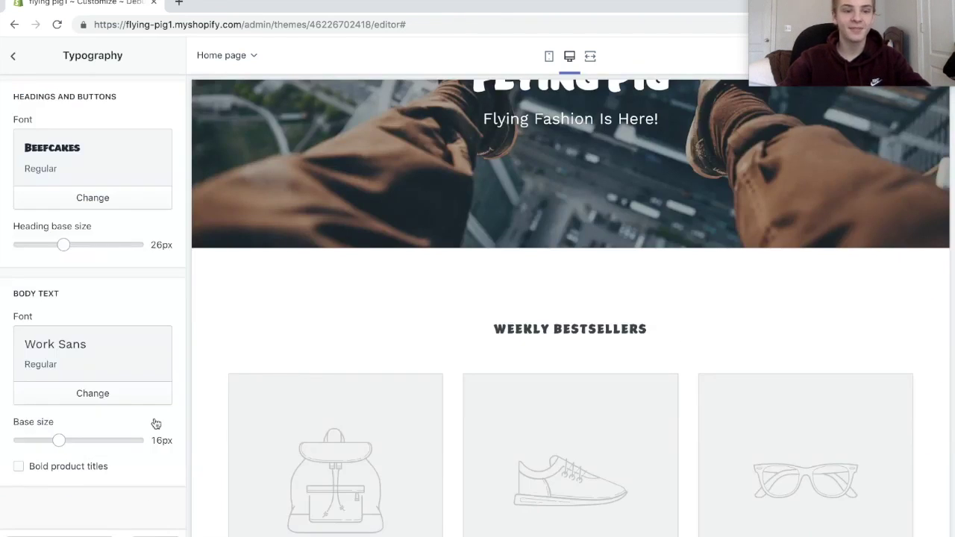
# - Change the body text font to Beefcakes as well and return to the theme settings list
pyautogui.click(93, 393)
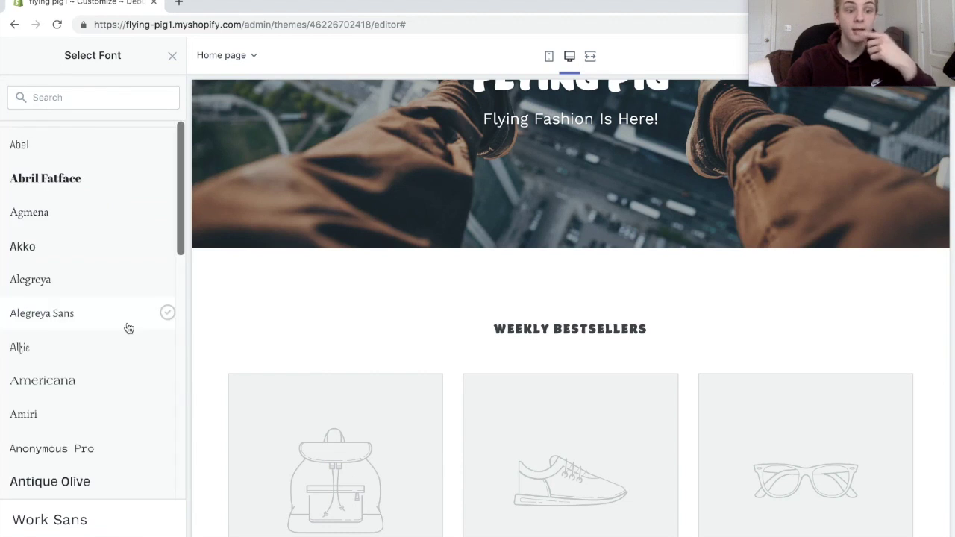
pyautogui.scroll(-2, 128, 328)
pyautogui.scroll(-8, 128, 327)
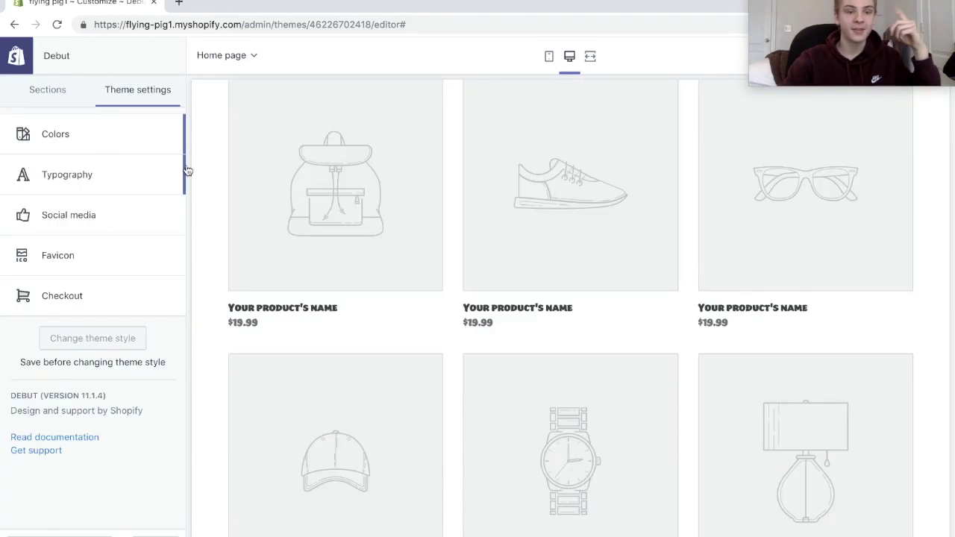
# - In the theme's social media settings, set the Facebook account link to facebook.com/flyingpig
pyautogui.click(119, 217)
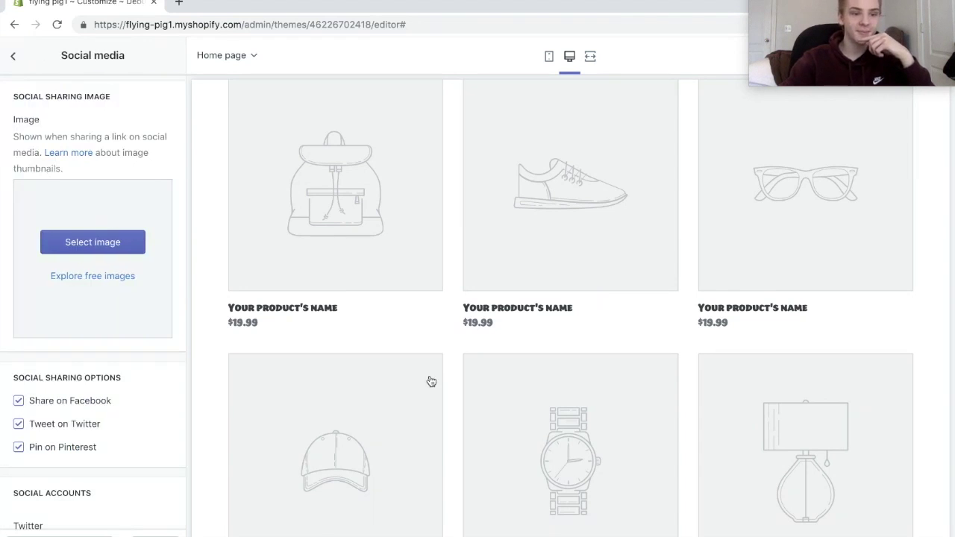
pyautogui.scroll(-10, 431, 381)
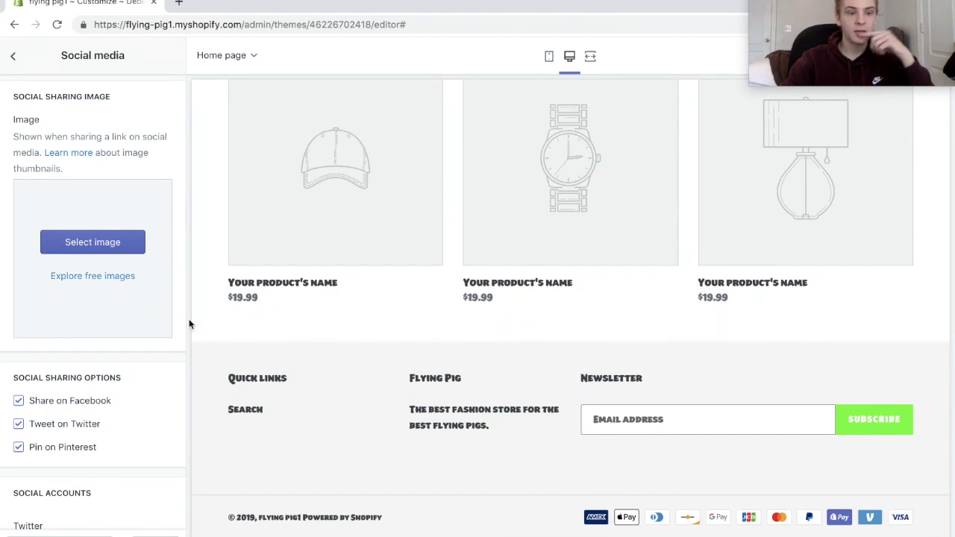
pyautogui.scroll(-7, 166, 358)
pyautogui.scroll(4, 166, 358)
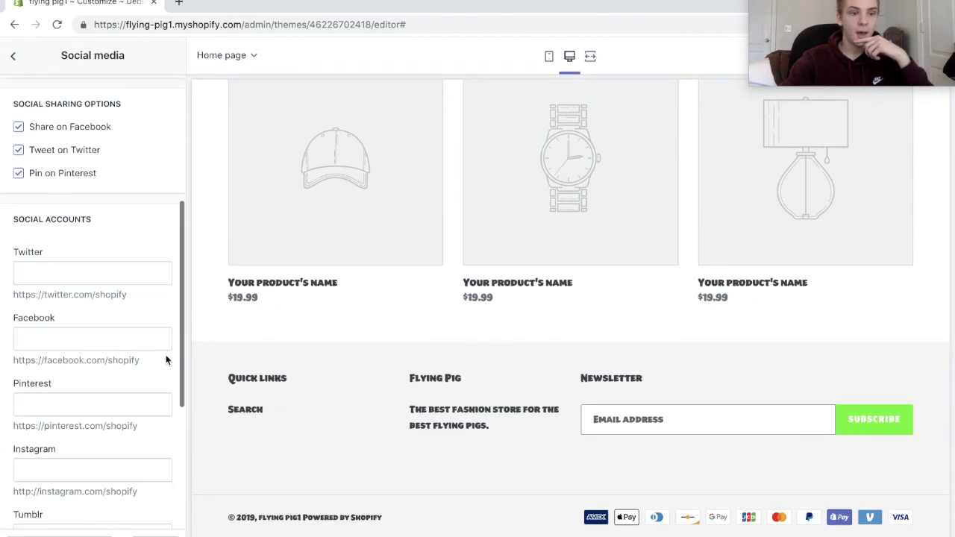
pyautogui.click(104, 338)
pyautogui.write('fac')
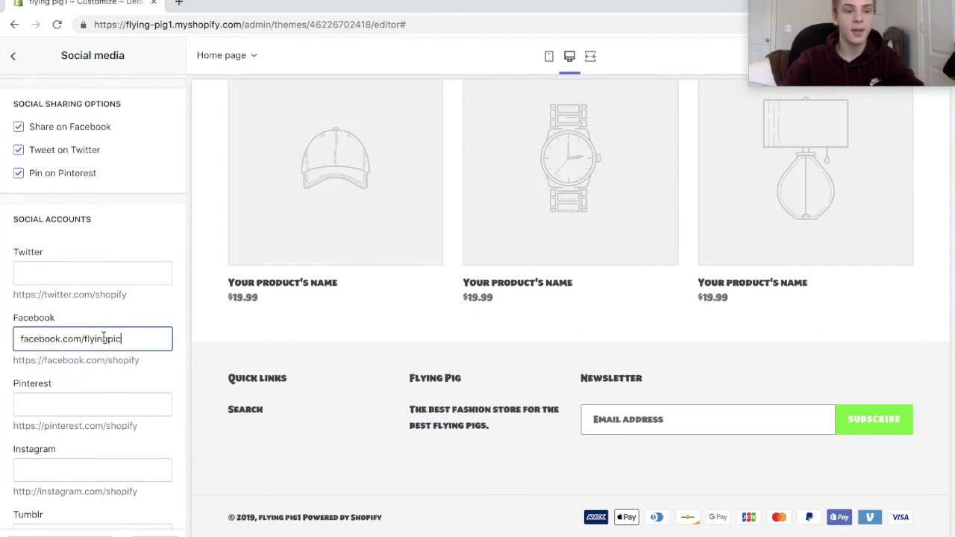
pyautogui.write('ebook.com/flyingpig')
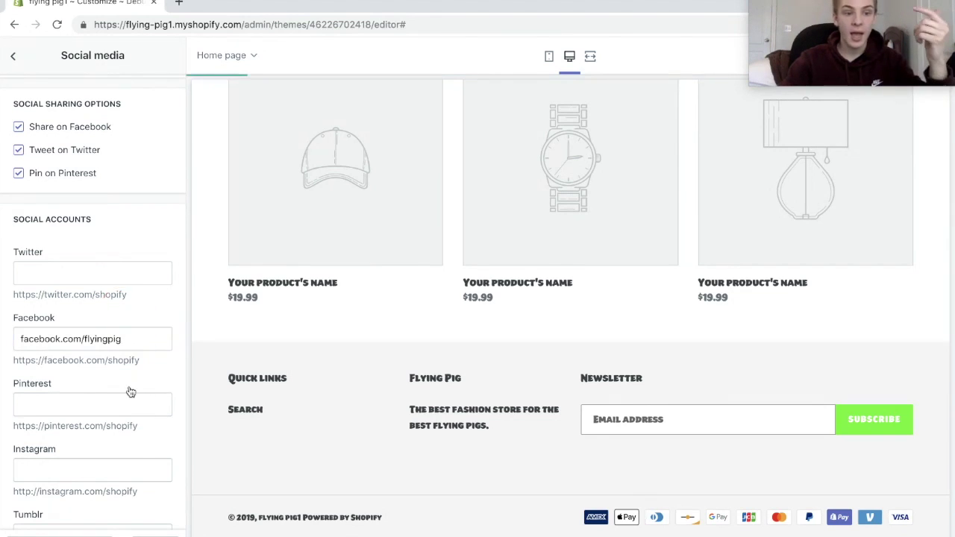
# - Set the Instagram account link to instagram.com/flyingpig and review the social sharing options
pyautogui.click(124, 465)
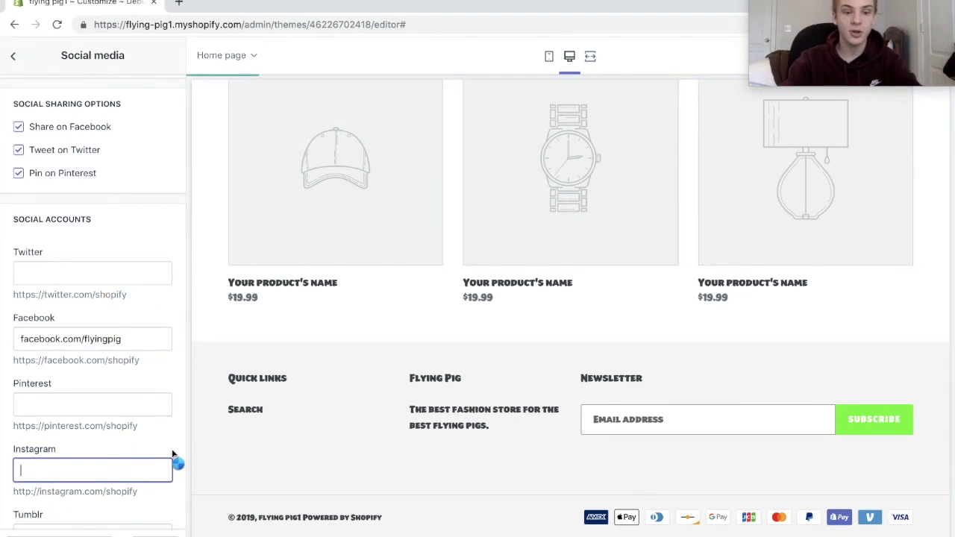
pyautogui.write('instagram')
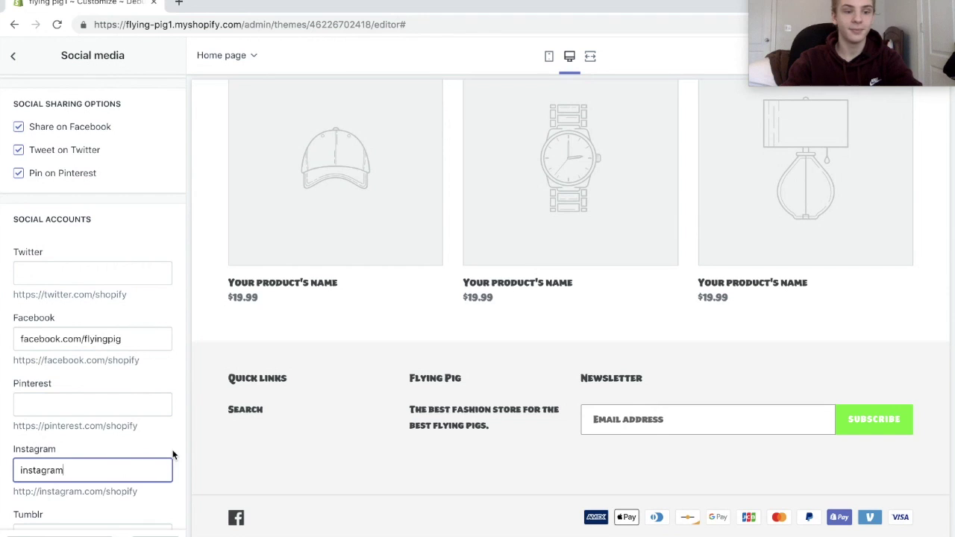
pyautogui.write('.com/flyingpig')
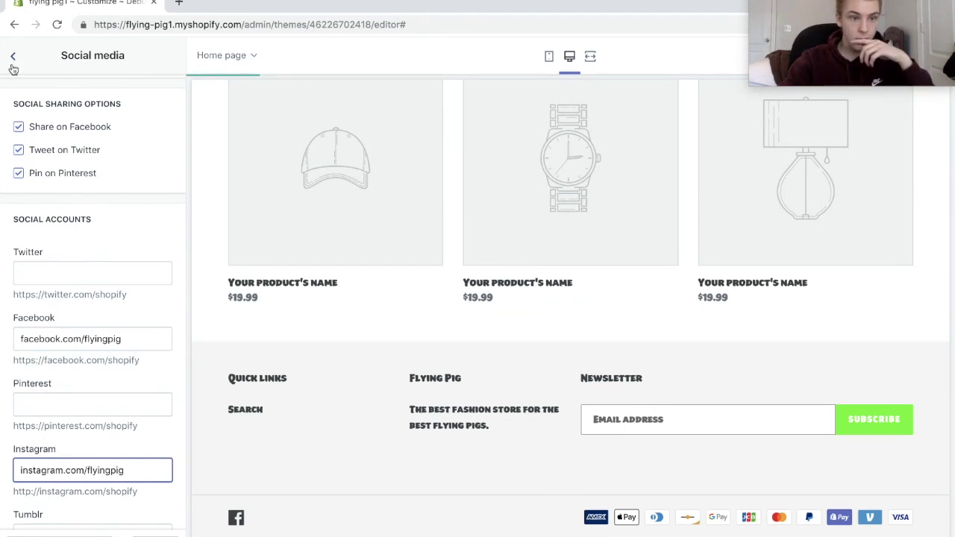
pyautogui.scroll(3, 112, 179)
pyautogui.scroll(-1, 122, 192)
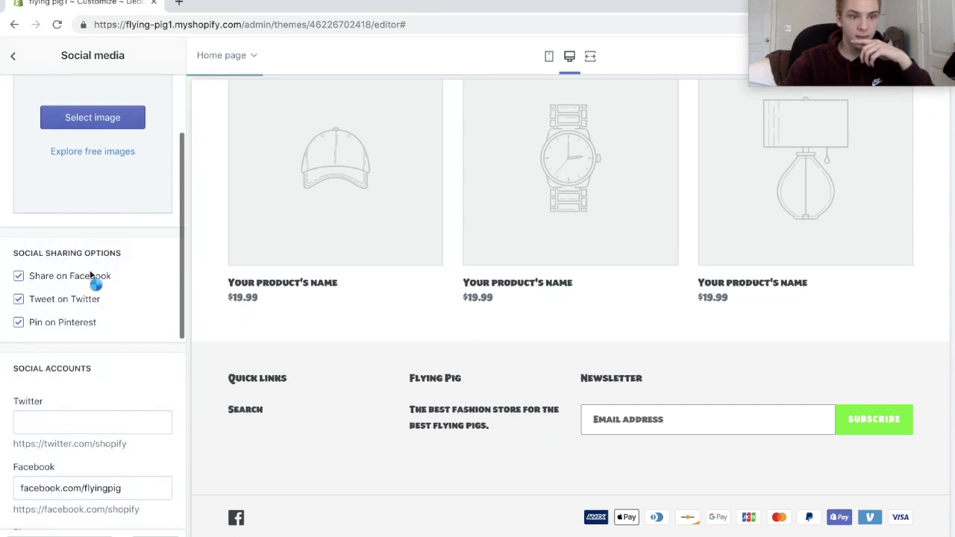
pyautogui.scroll(3, 90, 286)
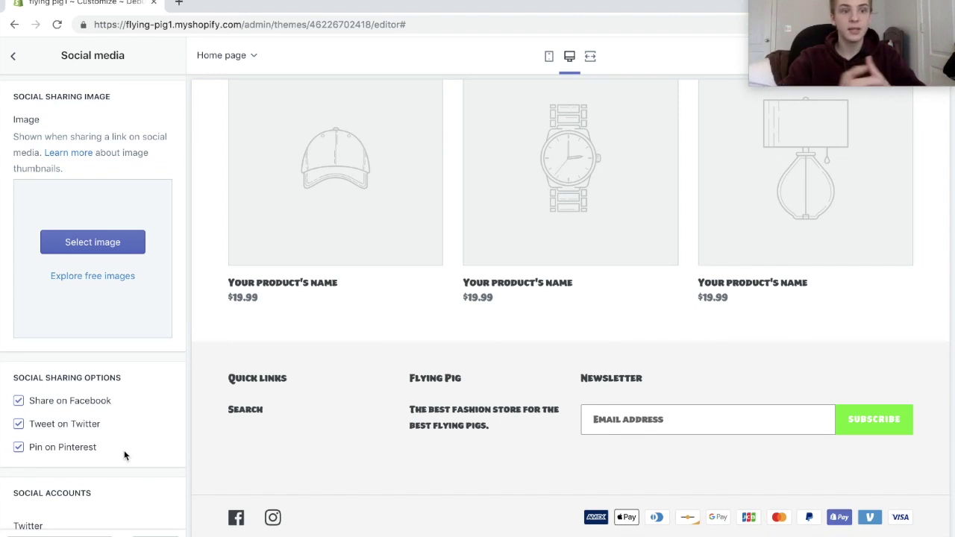
# - Save the theme customizations and leave the theme editor for the store admin
pyautogui.click(13, 56)
pyautogui.click(16, 55)
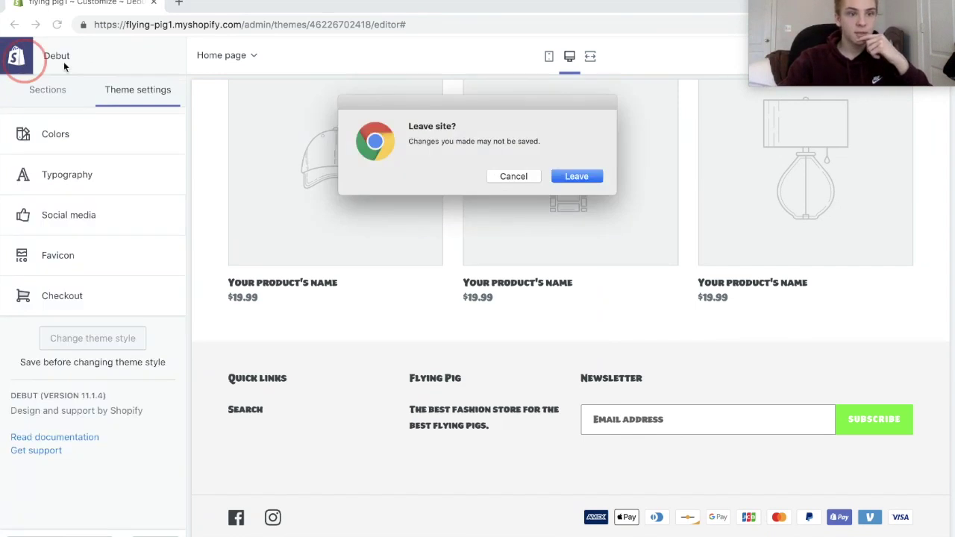
pyautogui.press('Escape')
pyautogui.click(932, 55)
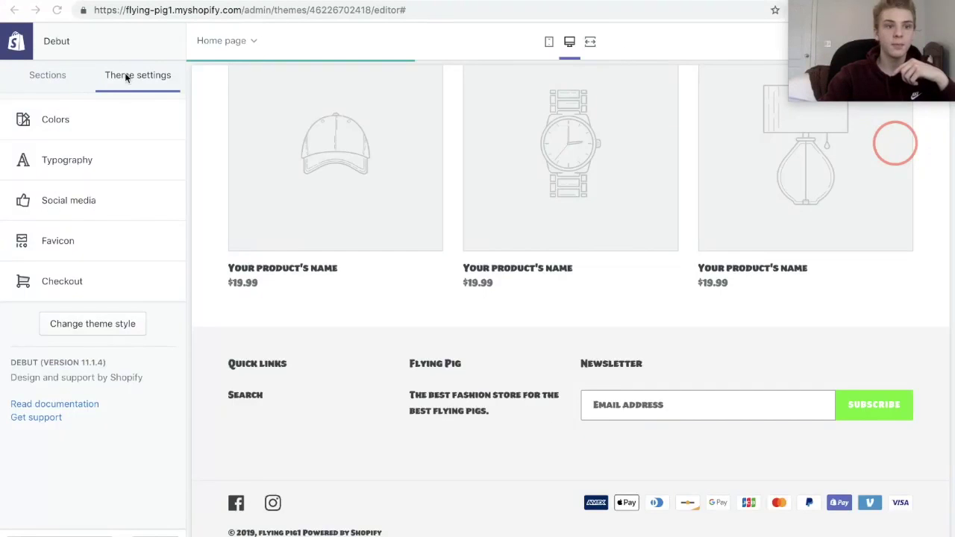
pyautogui.click(181, 36)
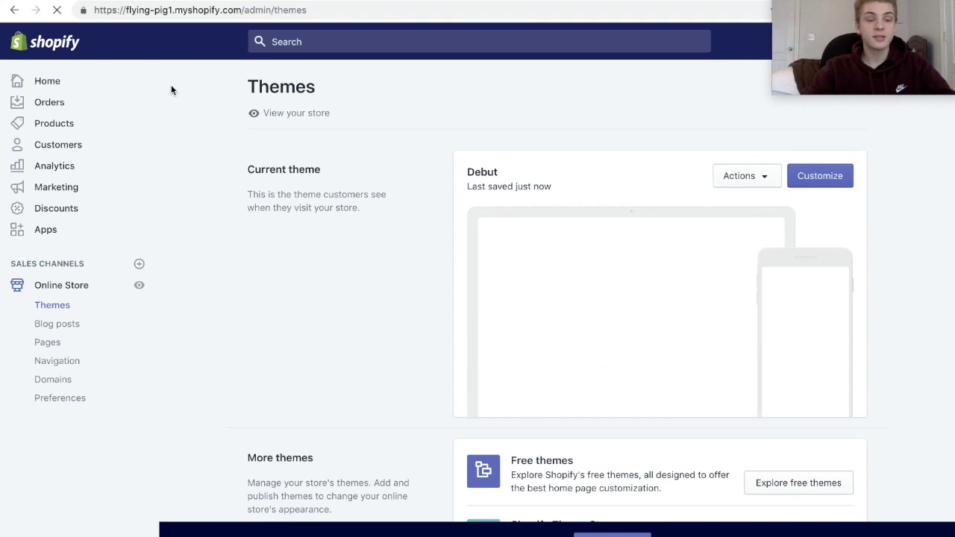
# - Find the DSers app in the Shopify App Store by searching for "dsers" and add it to the store
pyautogui.click(65, 233)
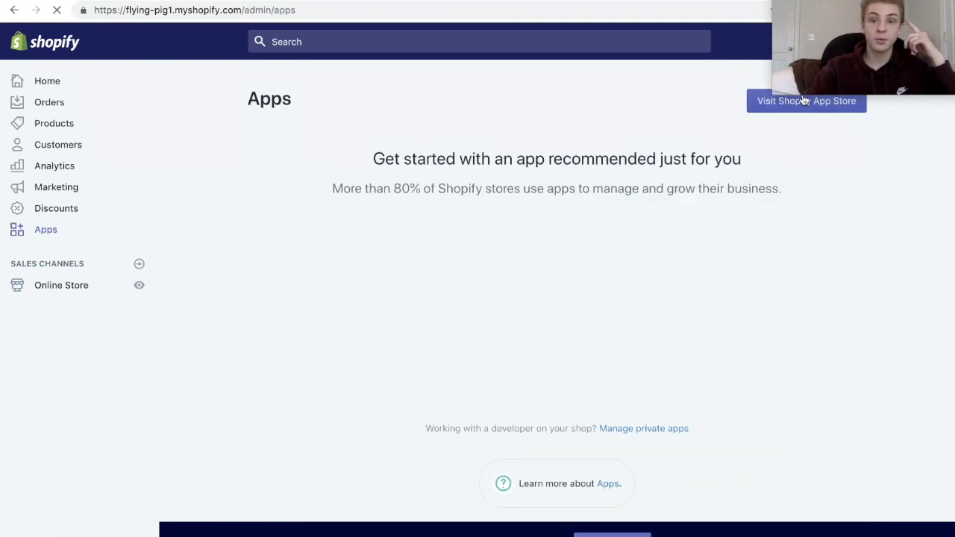
pyautogui.click(755, 112)
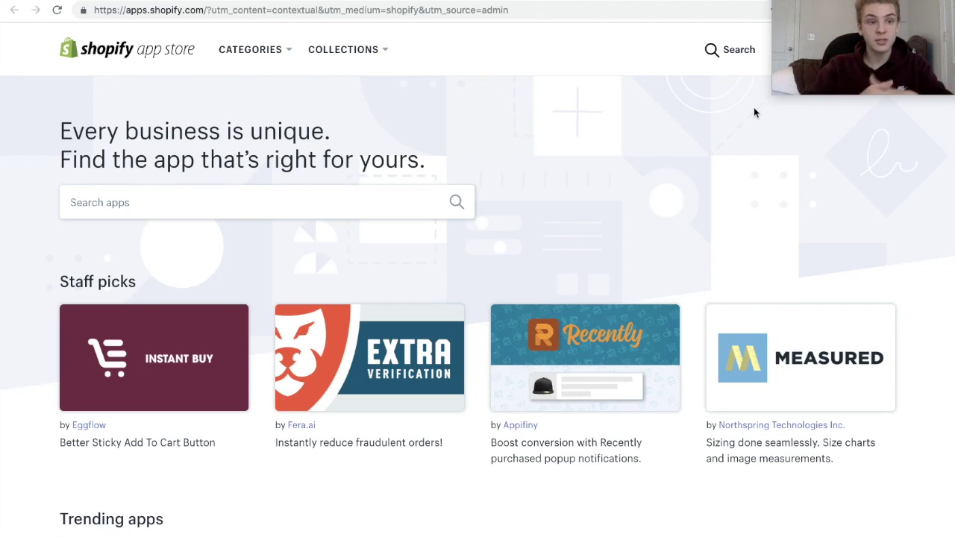
pyautogui.click(264, 204)
pyautogui.write('dsers')
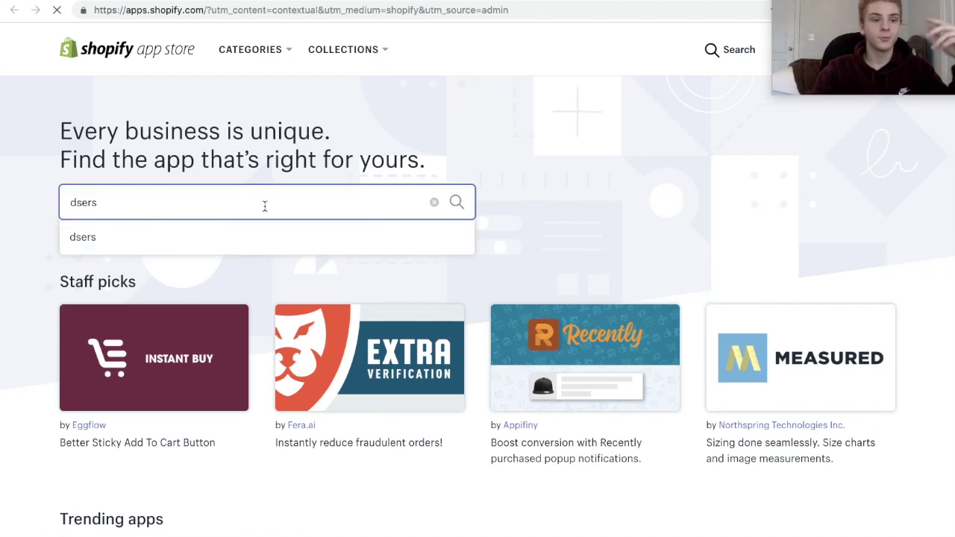
pyautogui.press('Return')
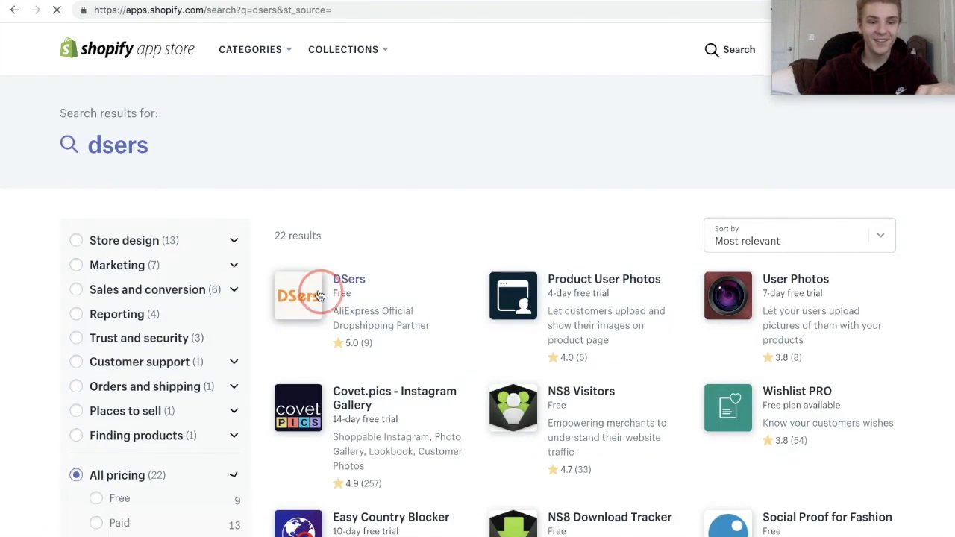
pyautogui.click(345, 290)
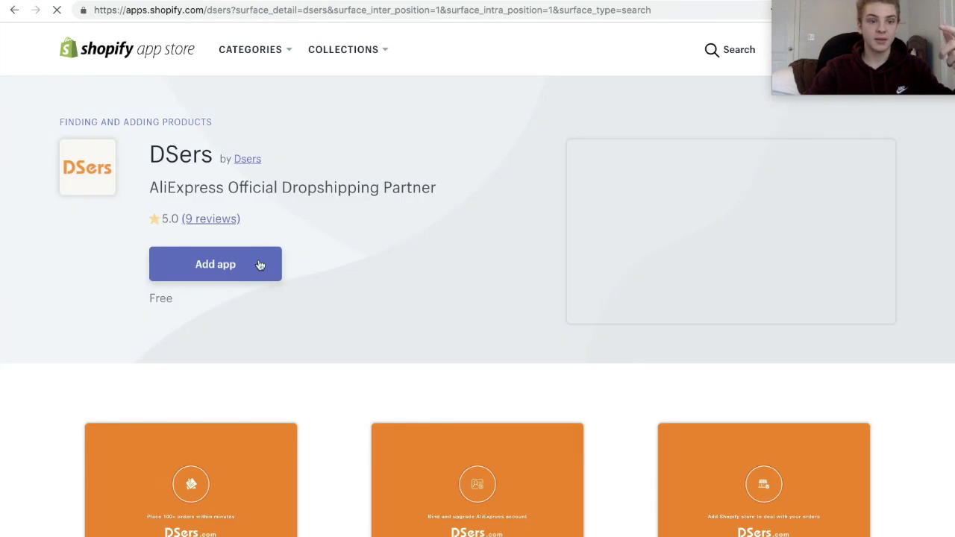
pyautogui.click(260, 265)
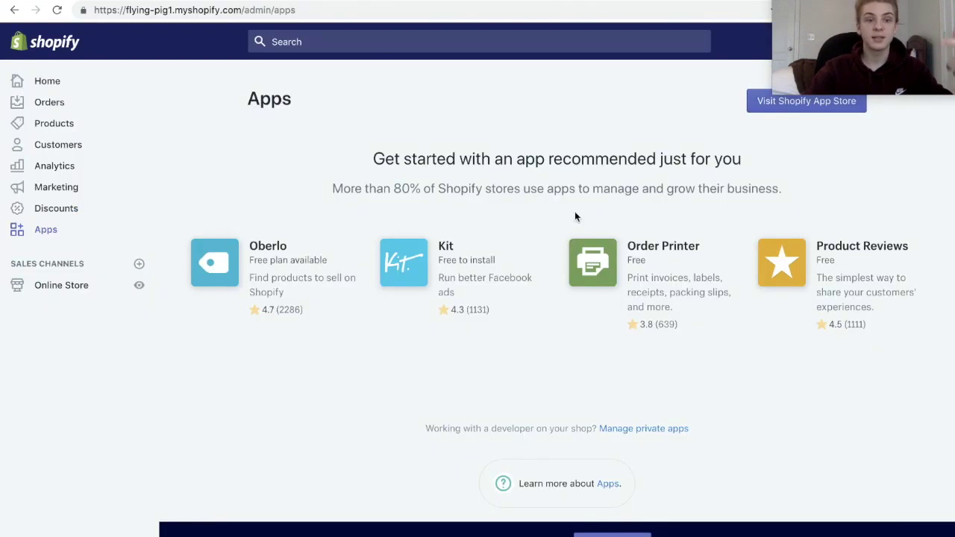
# - Search the Shopify App Store for "mailchimp" and open the MailChimp Forms by MailMunch listing
pyautogui.click(33, 238)
pyautogui.click(54, 227)
pyautogui.click(735, 104)
pyautogui.click(762, 102)
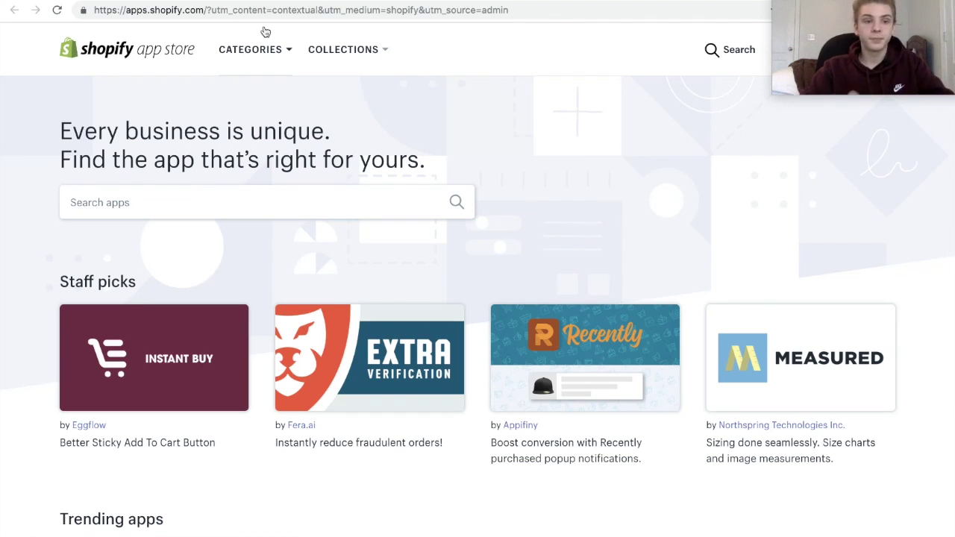
pyautogui.click(220, 202)
pyautogui.write('mailchiure')
pyautogui.press('BackSpace')
pyautogui.press('BackSpace')
pyautogui.press('BackSpace')
pyautogui.write('mp')
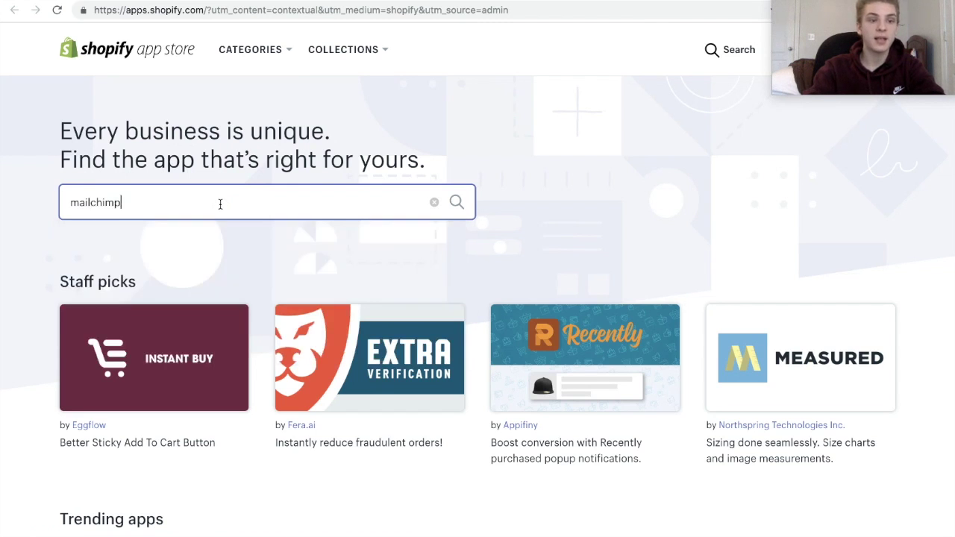
pyautogui.press('Return')
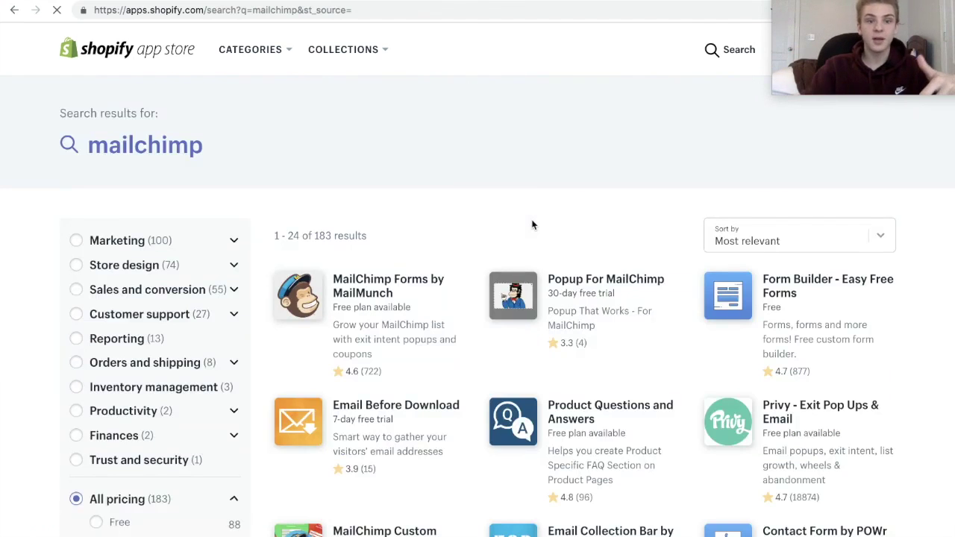
pyautogui.click(399, 287)
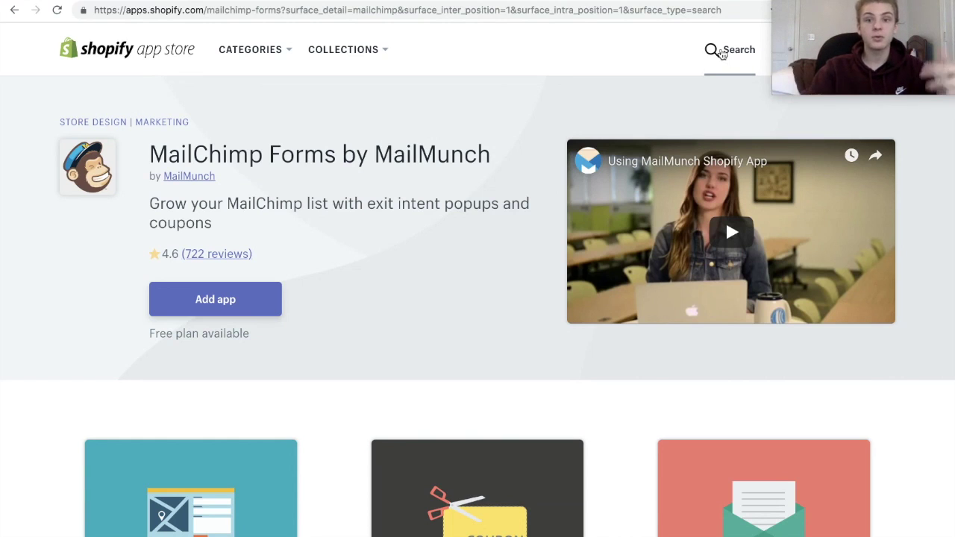
# - Search the Shopify App Store for "ali reviews" and look through the review apps
pyautogui.click(722, 52)
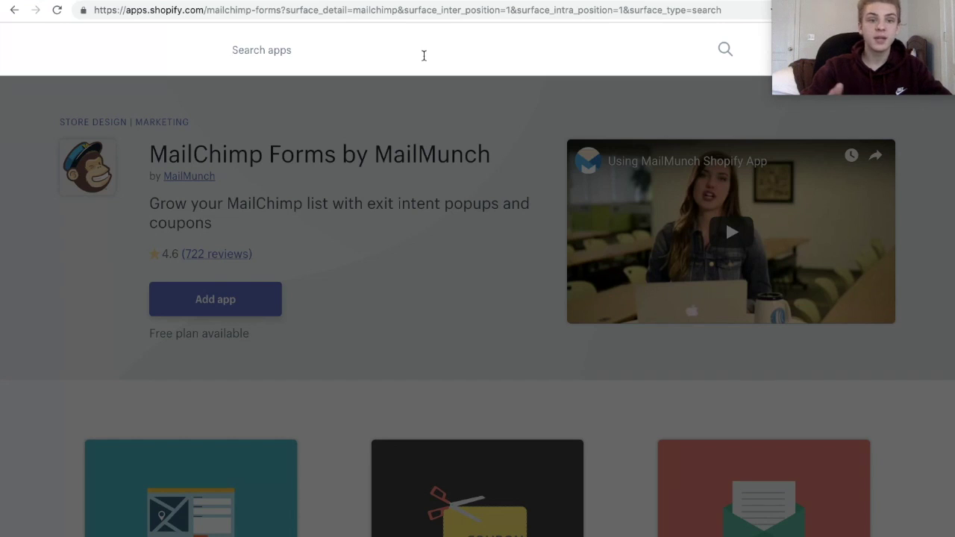
pyautogui.write('al')
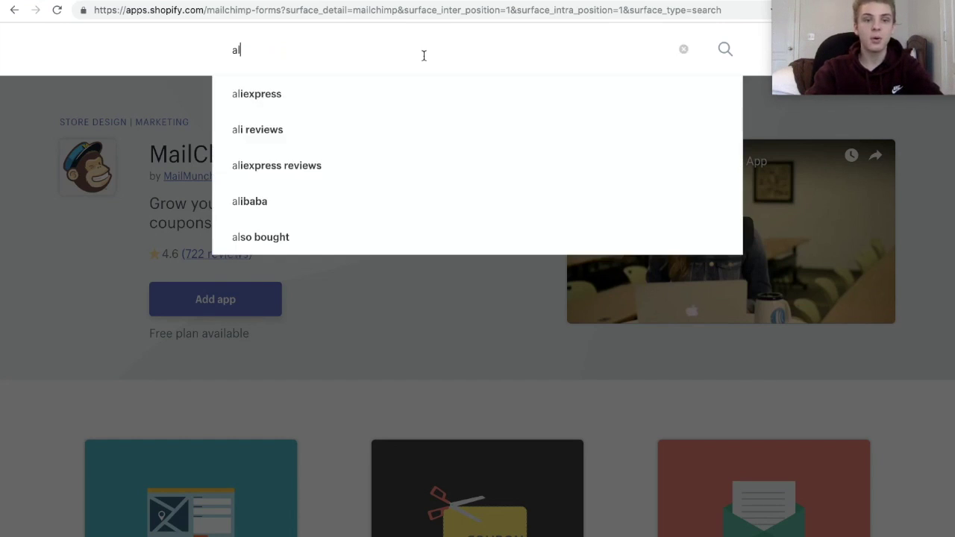
pyautogui.write('i reviews')
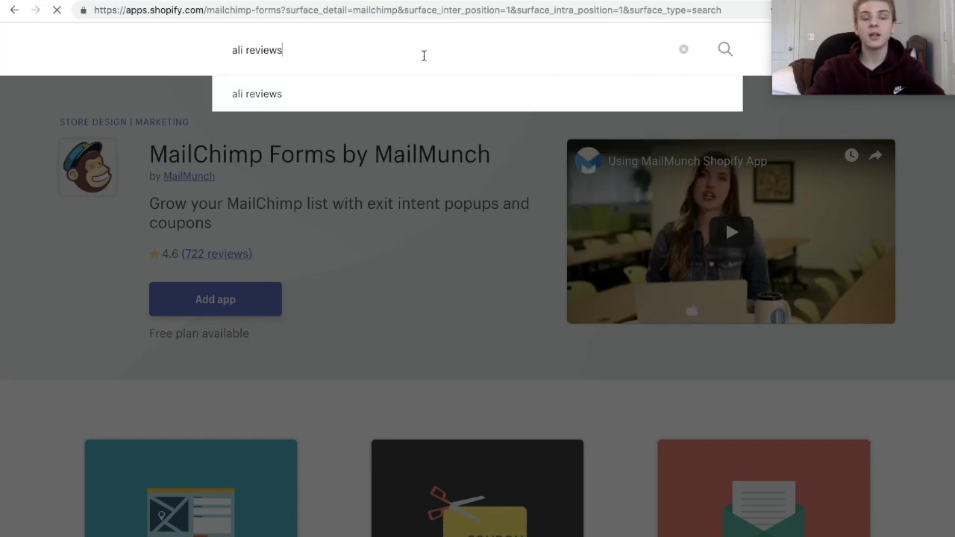
pyautogui.press('Return')
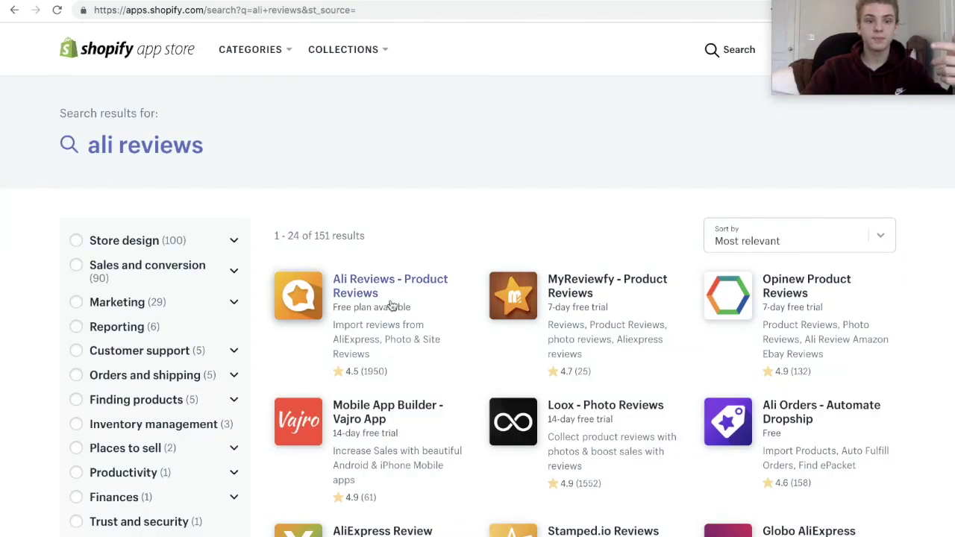
pyautogui.scroll(-2, 430, 289)
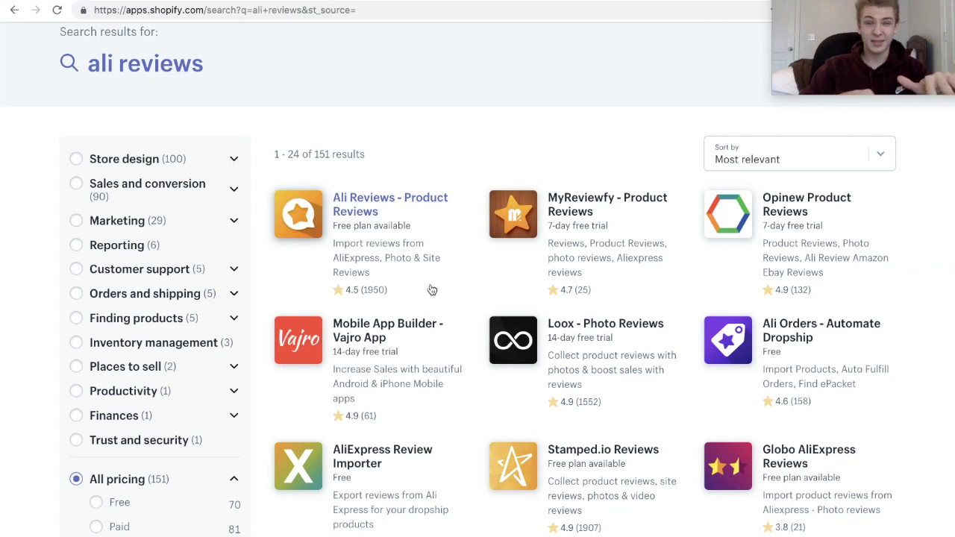
# - Search the Shopify App Store for "yotpo reviews" and open the Yotpo: Reviews, Photos, Q&A listing
pyautogui.scroll(2, 440, 277)
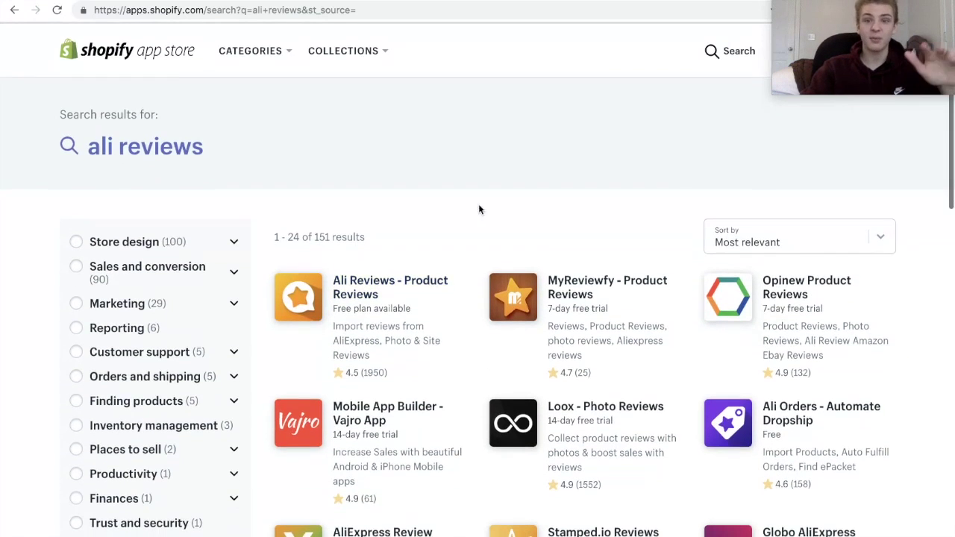
pyautogui.click(722, 53)
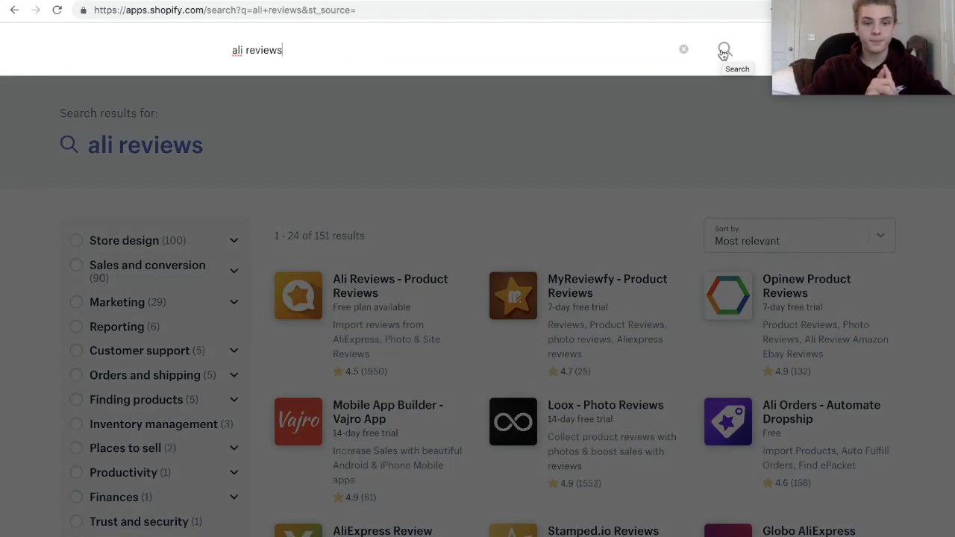
pyautogui.moveTo(356, 46); pyautogui.dragTo(191, 37)
pyautogui.write('yotpo reviews')
pyautogui.press('Return')
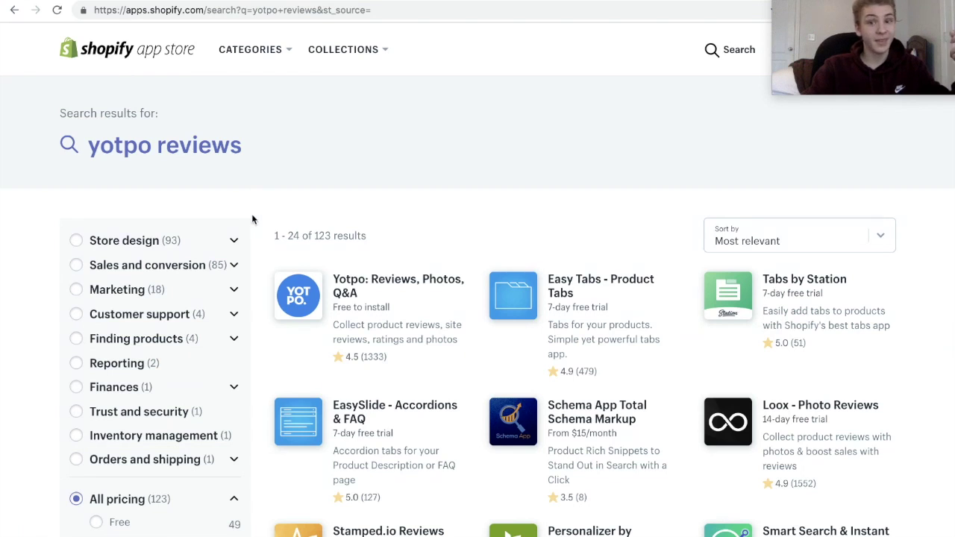
pyautogui.click(354, 323)
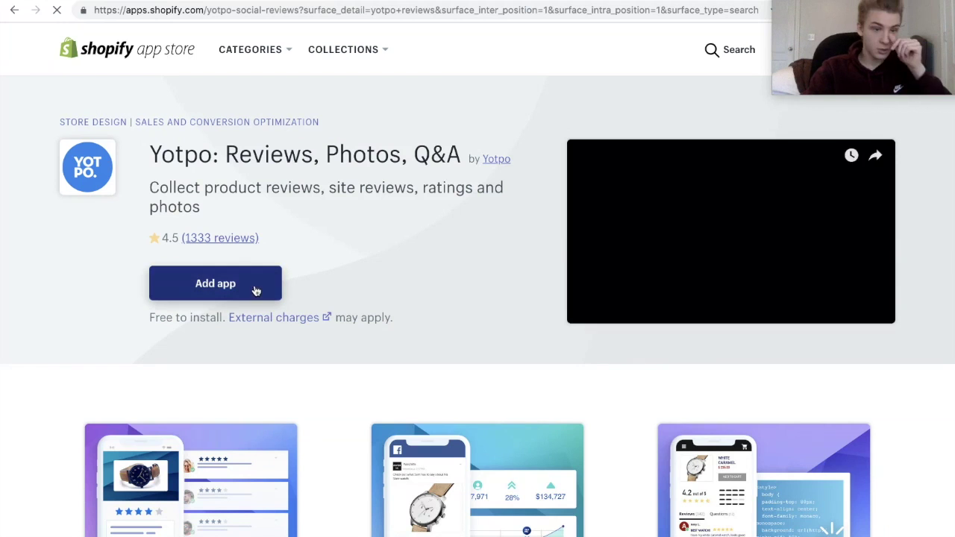
# - Search the Shopify App Store for "nice" to find the Nice add-to-cart button app
pyautogui.click(716, 59)
pyautogui.write('nice')
pyautogui.press('Return')
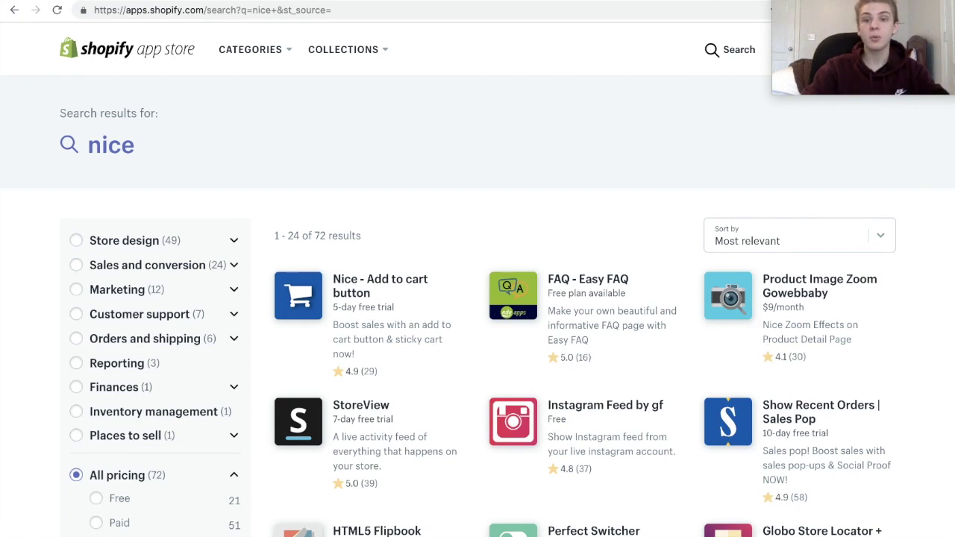
# - Search the Shopify App Store for "sticky cart" and open the Sticky Cart by Uplinkly listing
pyautogui.click(735, 59)
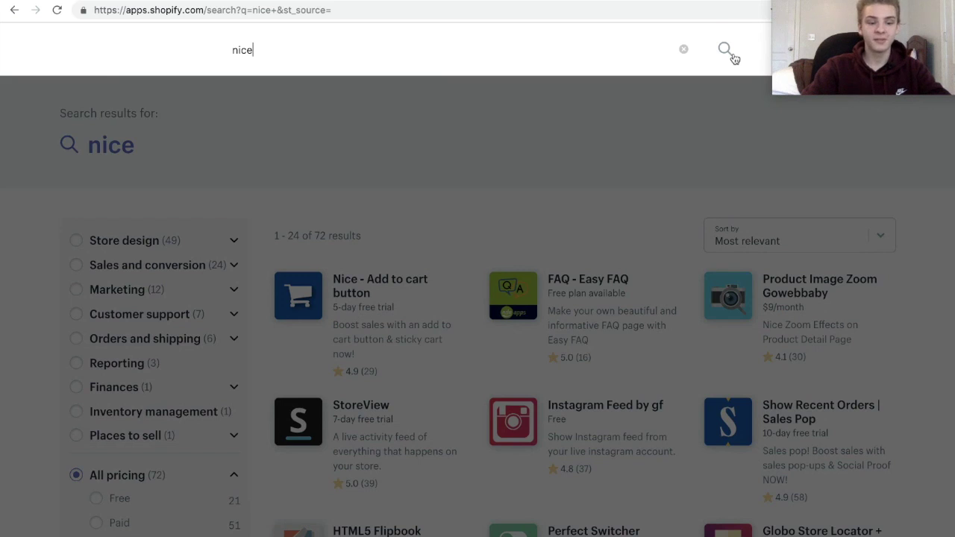
pyautogui.press('BackSpace')
pyautogui.press('BackSpace')
pyautogui.press('BackSpace')
pyautogui.press('BackSpace')
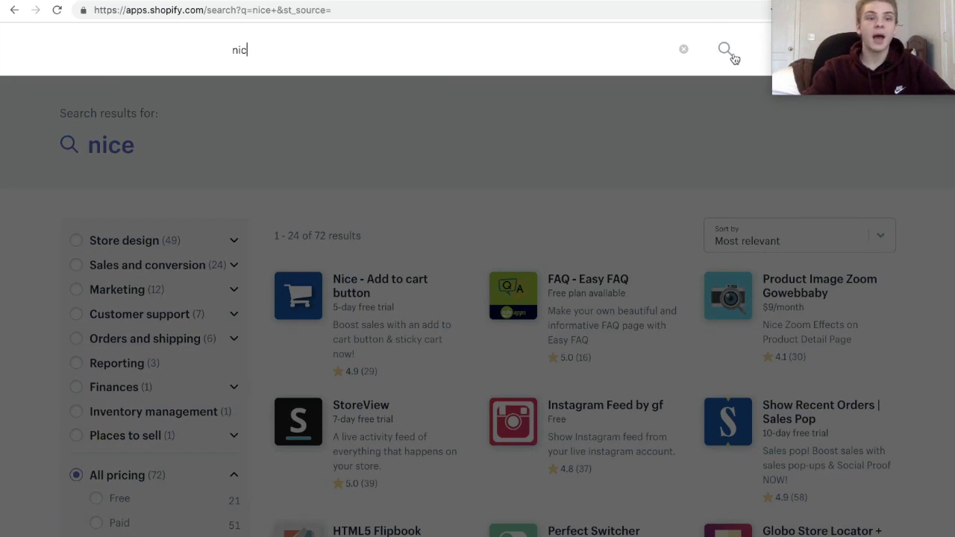
pyautogui.write('sticky cart')
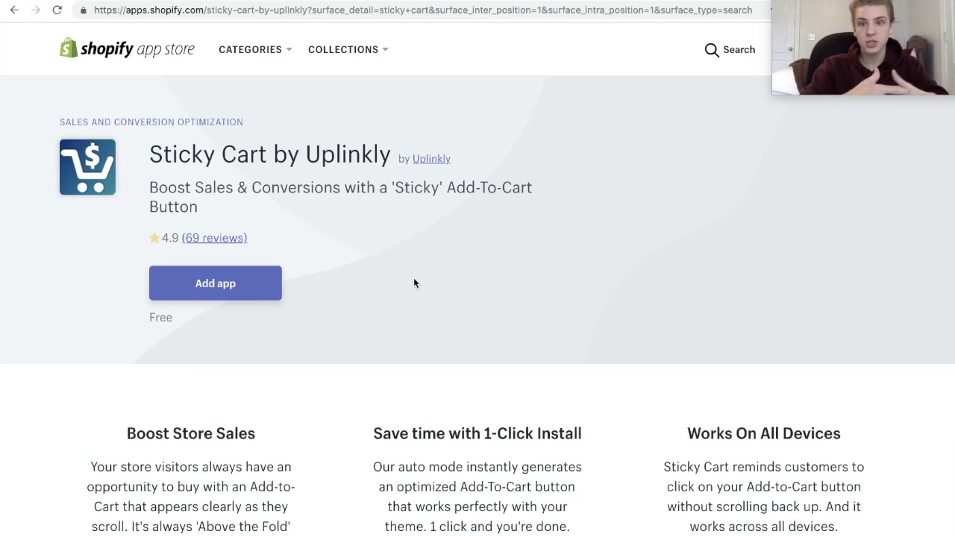
# - Search the Shopify App Store for "privy" and open the Privy - Exit Pop Ups & Email listing
pyautogui.press('/')
pyautogui.write('privy')
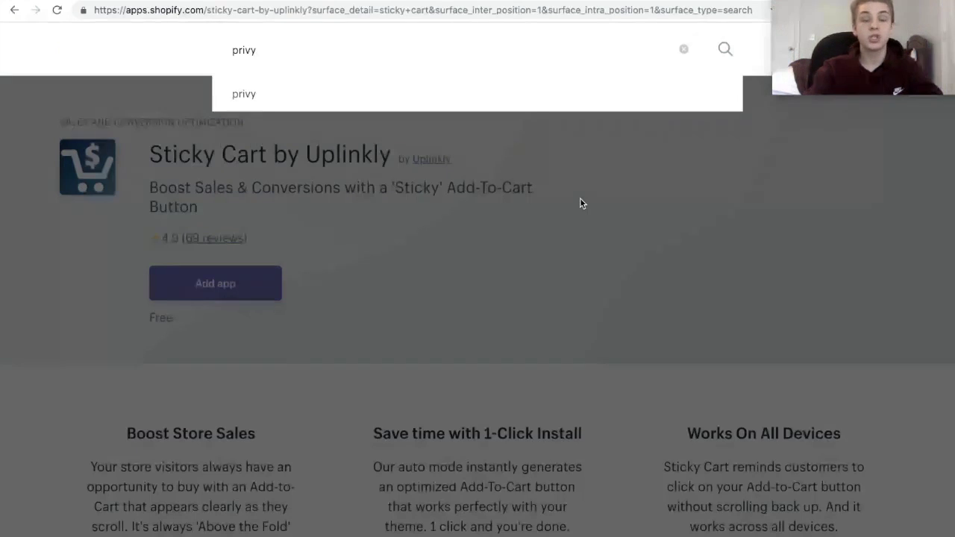
pyautogui.press('Return')
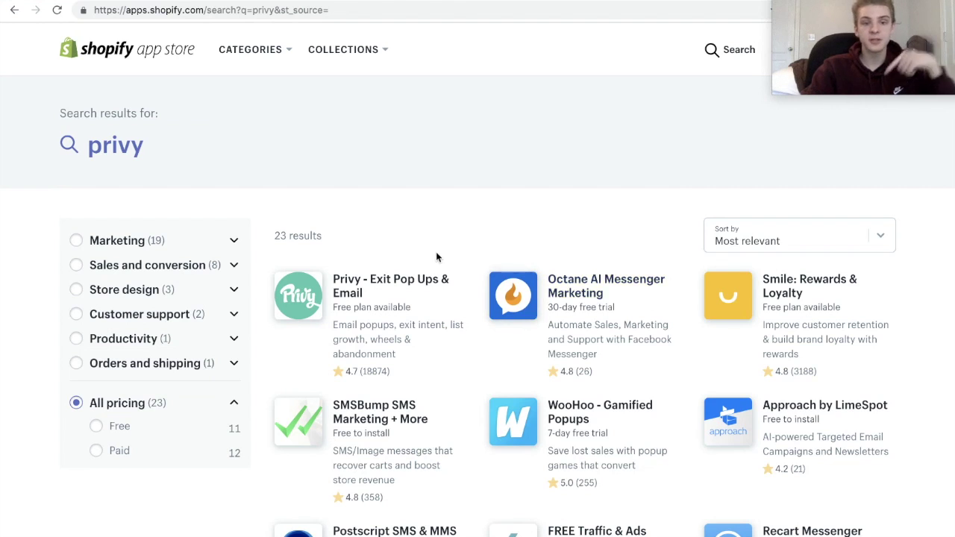
pyautogui.click(434, 305)
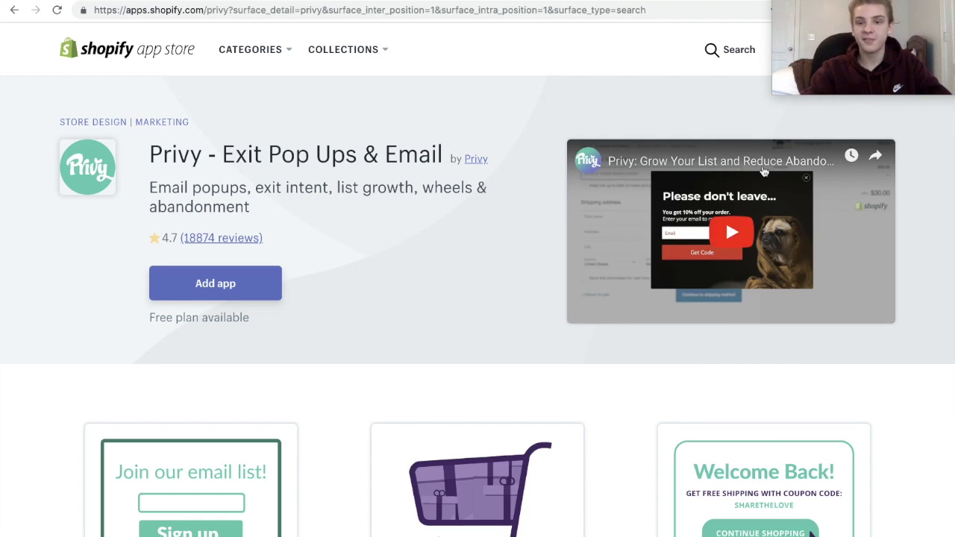
pyautogui.scroll(-1, 657, 352)
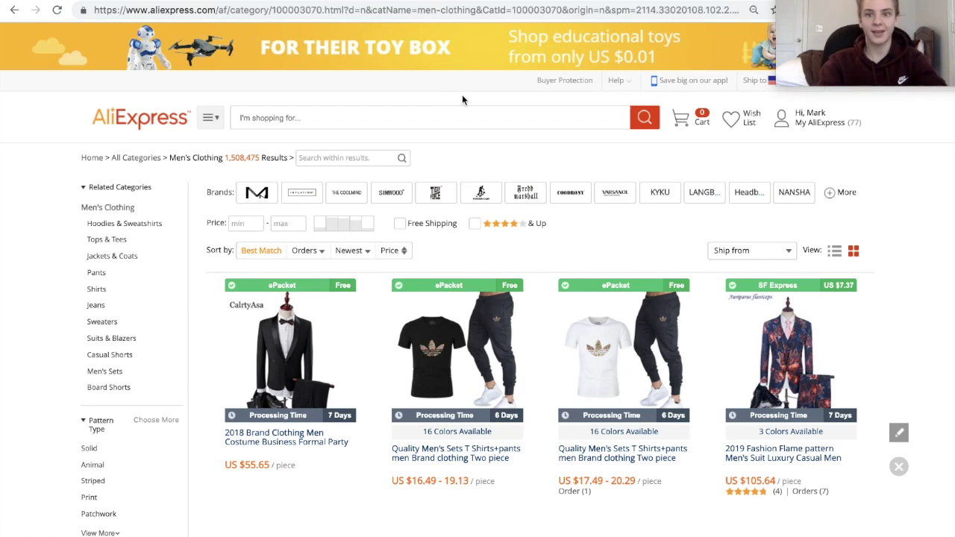
# - Search AliExpress for "watch" and sort the products by orders
pyautogui.write('watche')
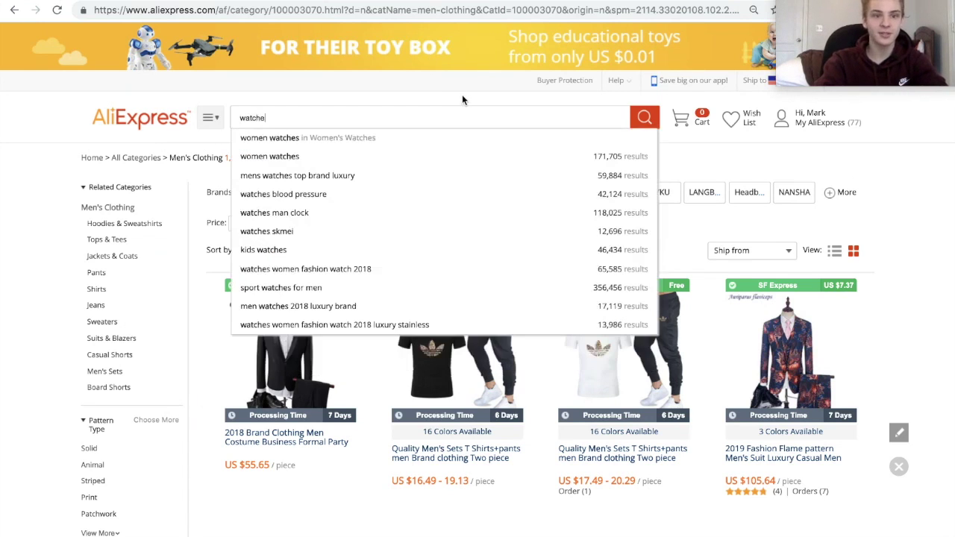
pyautogui.press('BackSpace')
pyautogui.press('Return')
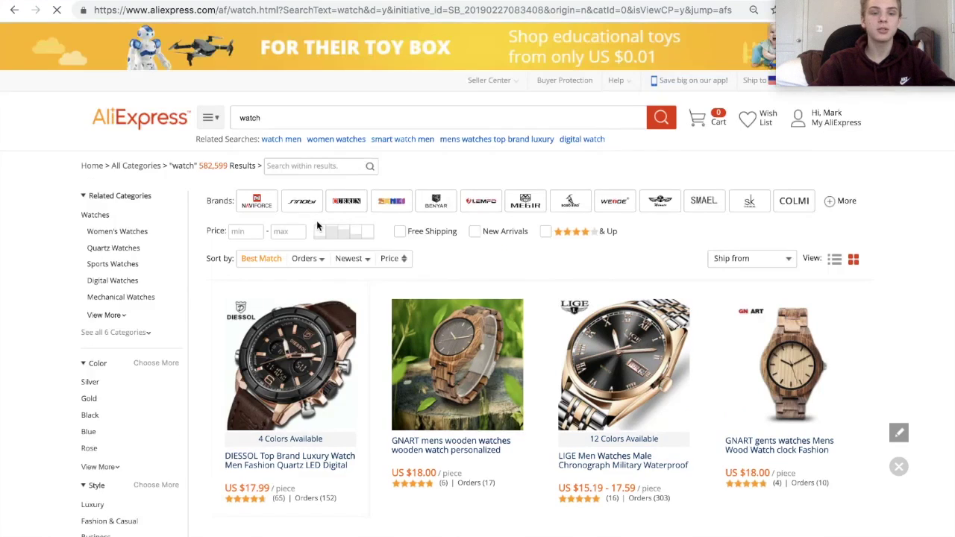
pyautogui.click(309, 260)
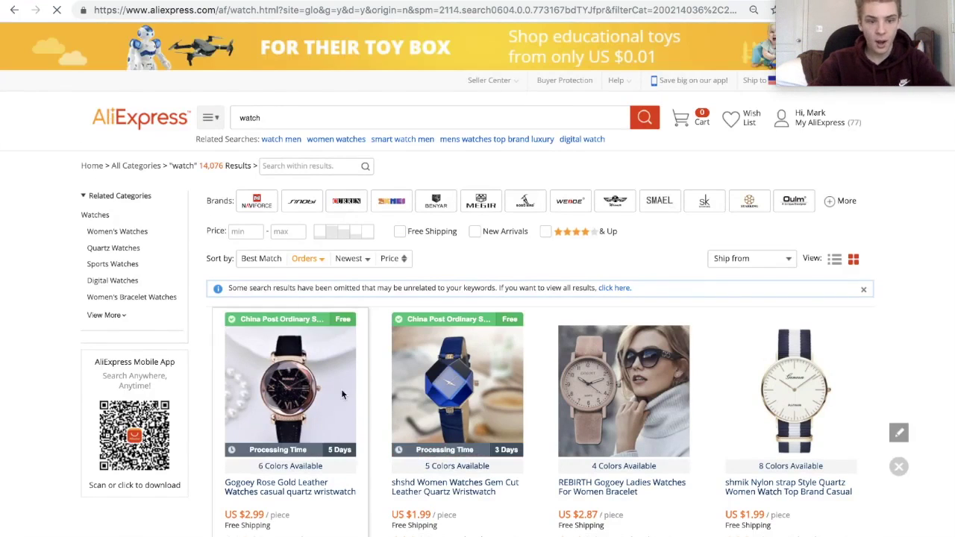
# - Open the Gogoey rose gold leather watch, add it to DSers and switch to DSers
pyautogui.click(342, 393)
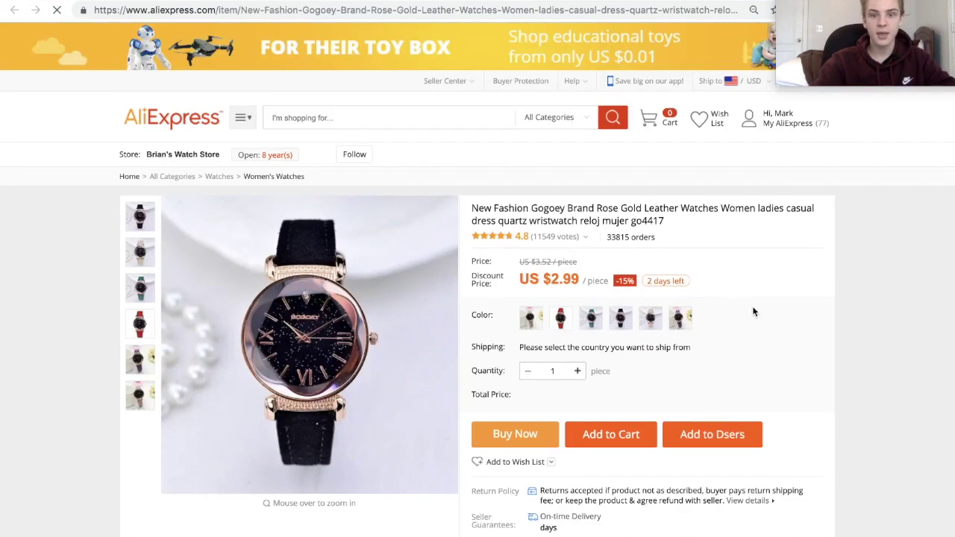
pyautogui.click(722, 448)
pyautogui.click(722, 449)
pyautogui.hotkey('ctrl', 'Tab')
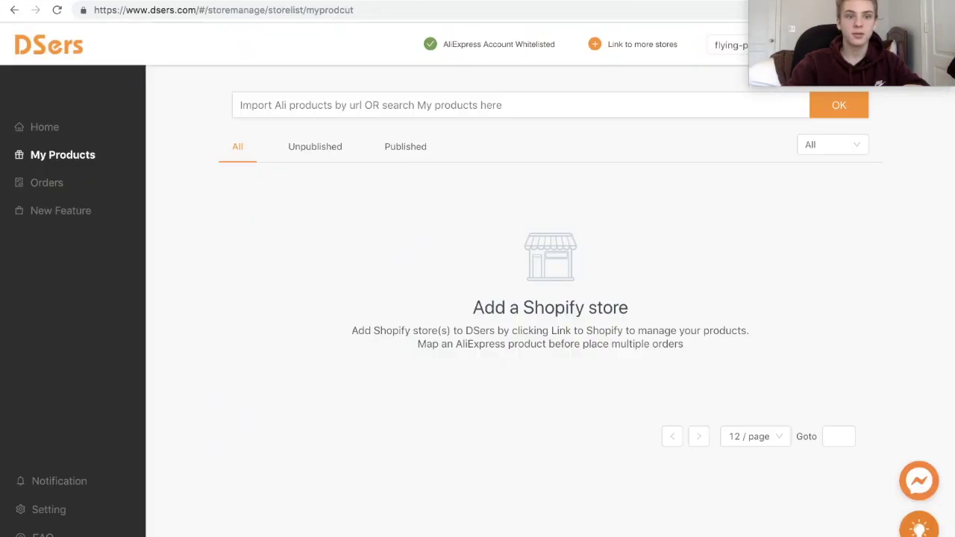
# - Load the imported Gogoey watch in the DSers product list and push it to the Shopify store
pyautogui.click(60, 157)
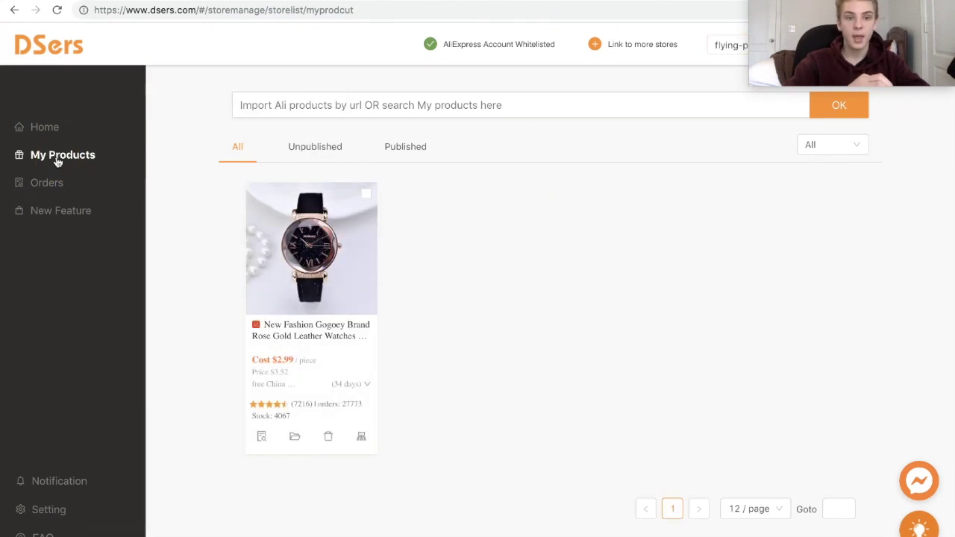
pyautogui.click(330, 456)
pyautogui.click(577, 158)
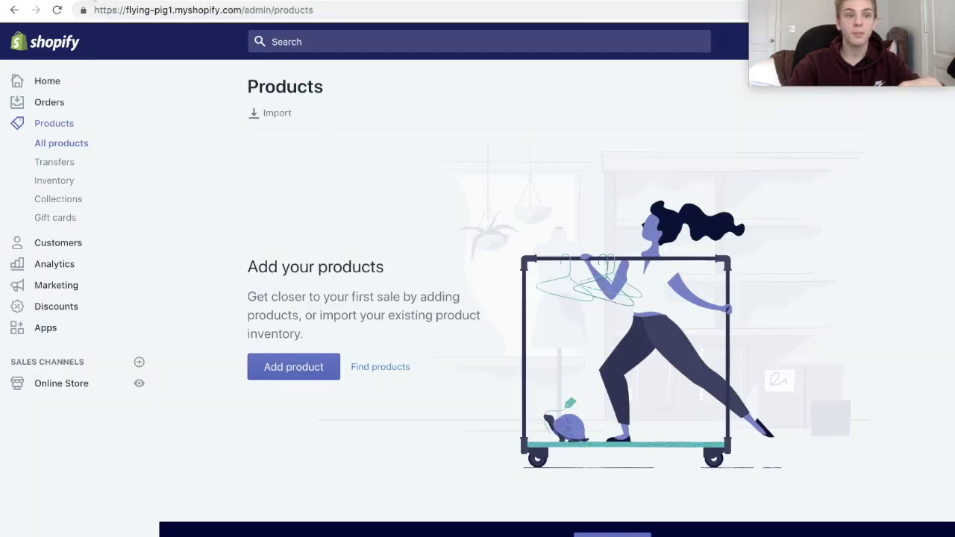
# - Refresh the product list in the Shopify admin and open the imported Gogoey watch
pyautogui.click(79, 133)
pyautogui.click(80, 132)
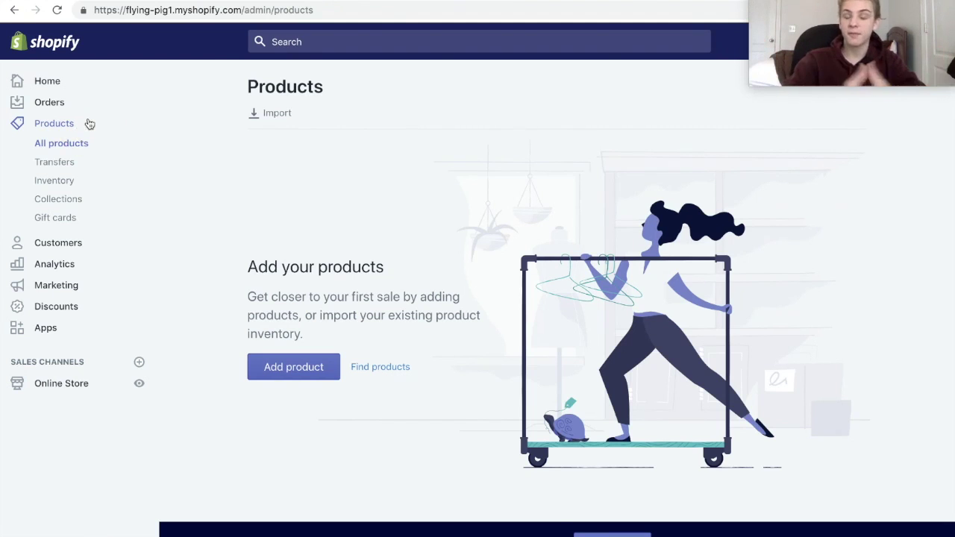
pyautogui.click(68, 136)
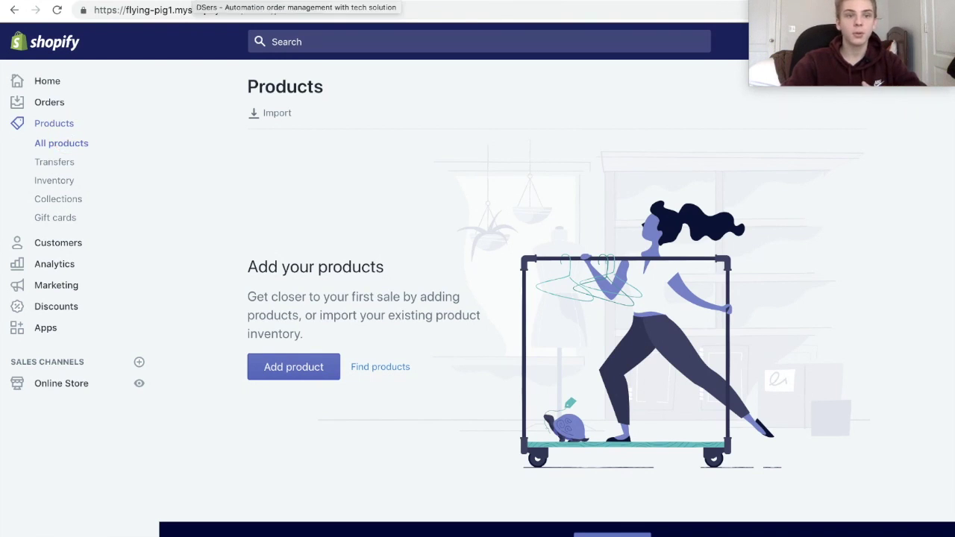
pyautogui.click(196, 2)
pyautogui.click(89, 2)
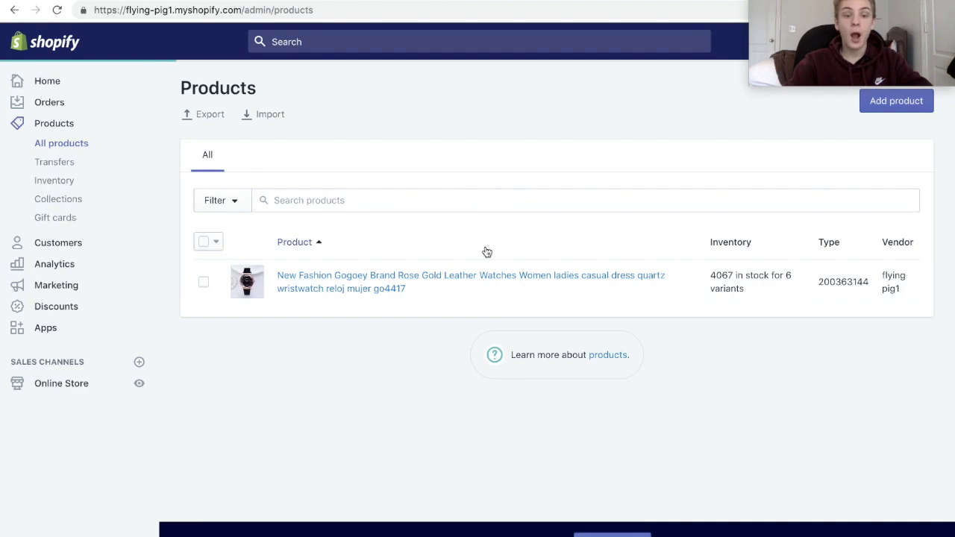
pyautogui.click(437, 292)
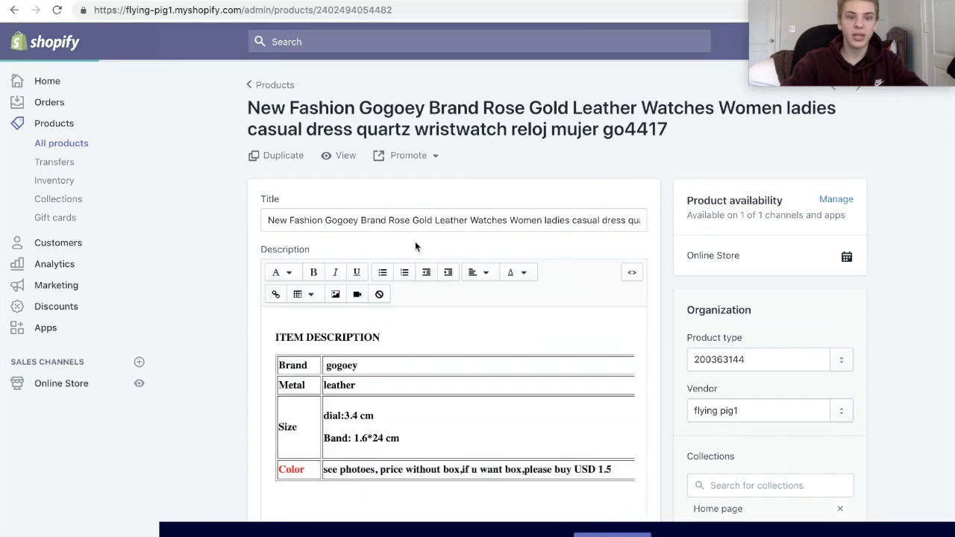
# - Replace the imported watch's product title with "Galaxy Quartz Watch"
pyautogui.click(270, 221)
pyautogui.moveTo(393, 220); pyautogui.dragTo(713, 230)
pyautogui.press('BackSpace')
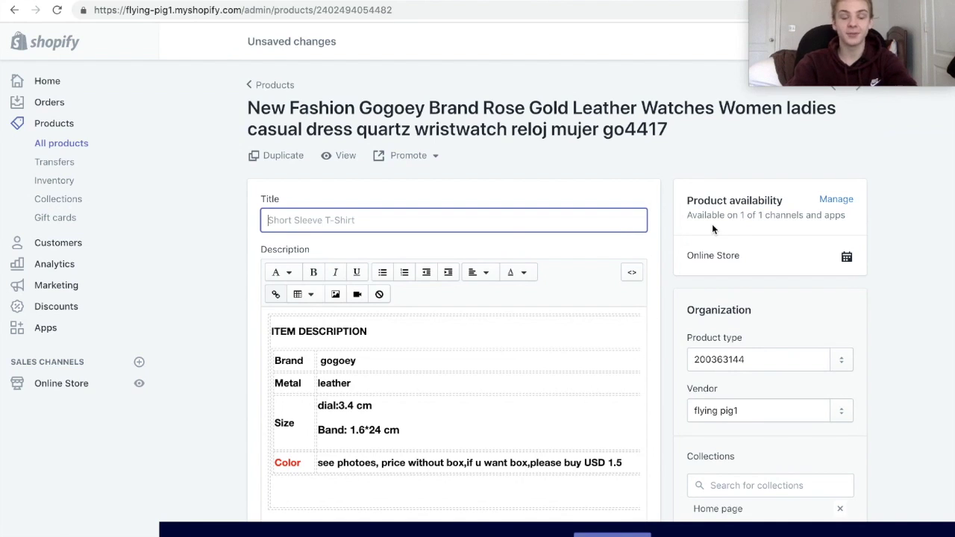
pyautogui.scroll(-5, 634, 251)
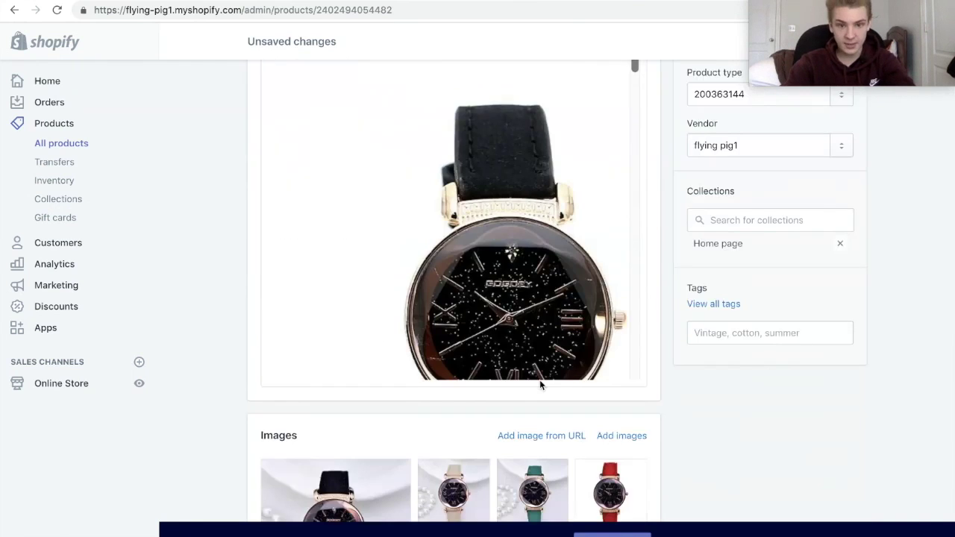
pyautogui.scroll(-2, 540, 380)
pyautogui.scroll(-3, 536, 215)
pyautogui.scroll(3, 536, 215)
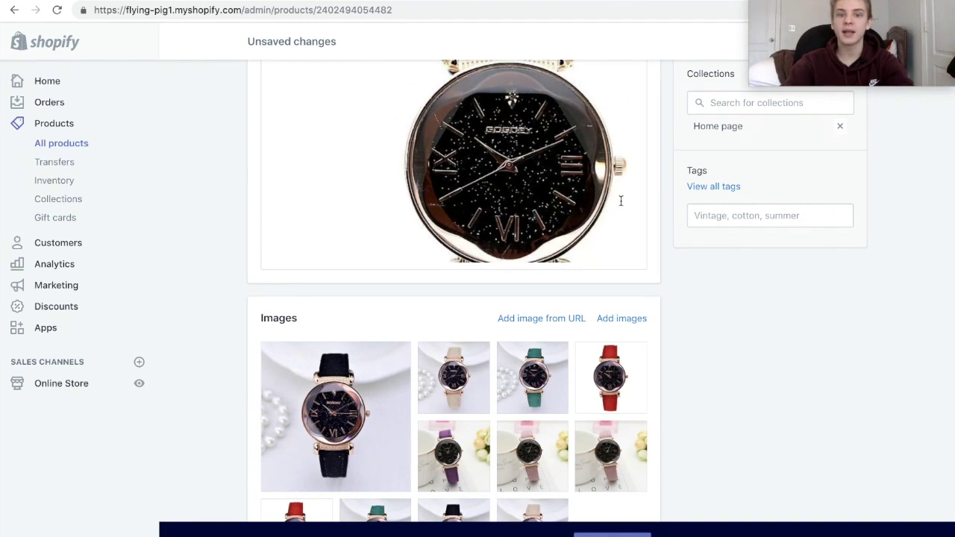
pyautogui.scroll(8, 717, 142)
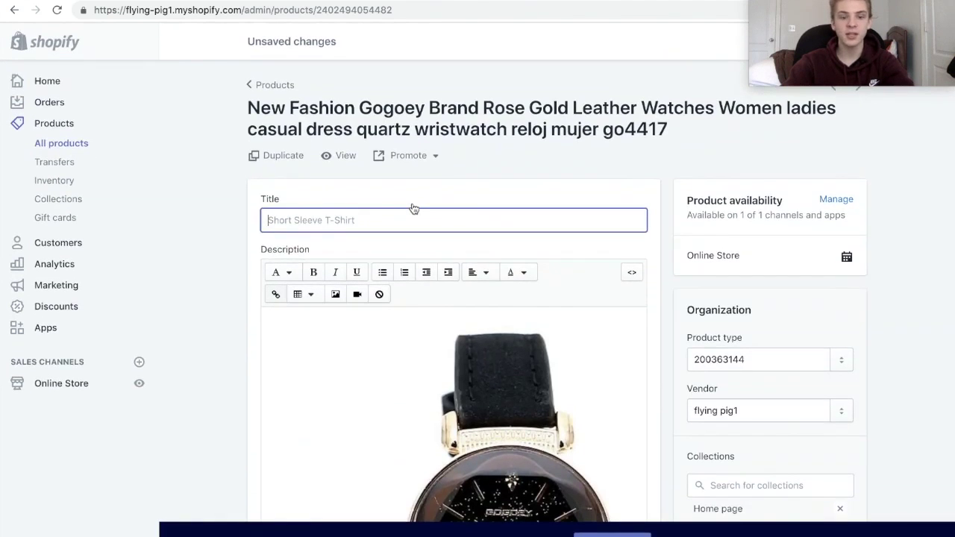
pyautogui.write('Galaxy')
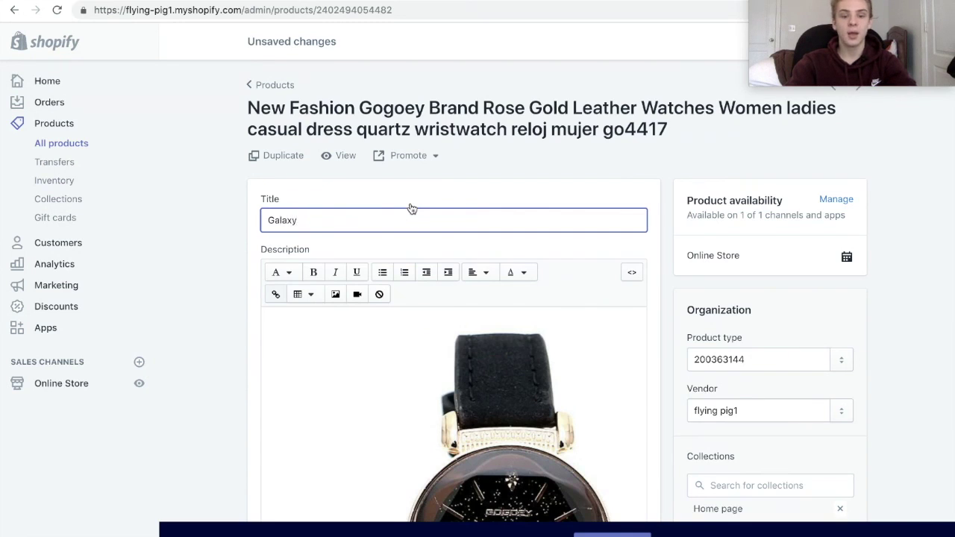
pyautogui.write(' Quartz Wat h')
pyautogui.press('BackSpace')
pyautogui.press('BackSpace')
pyautogui.write('ch')
# - Review the watch's product page and delete the entire imported description, including its specification table and pictures
pyautogui.scroll(-3, 526, 361)
pyautogui.scroll(-10, 527, 361)
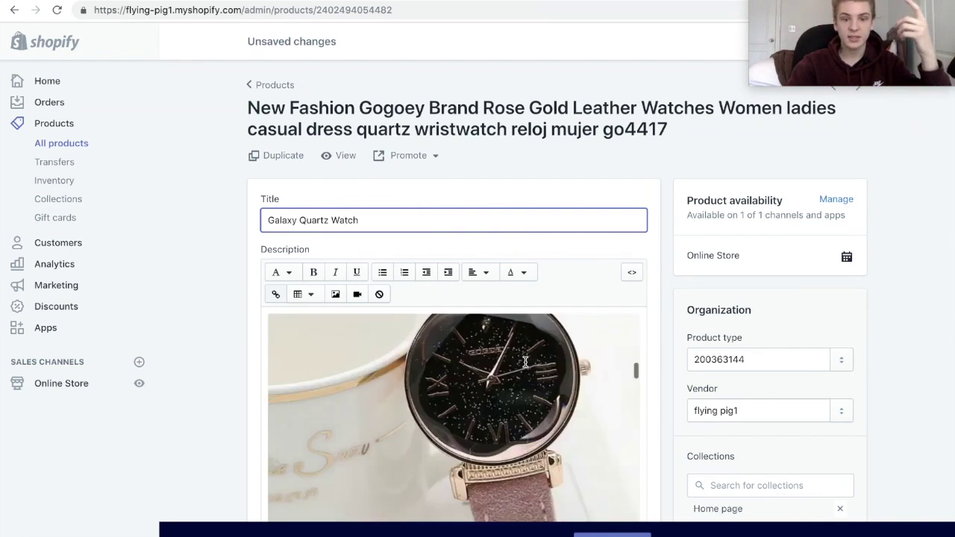
pyautogui.scroll(-15, 690, 263)
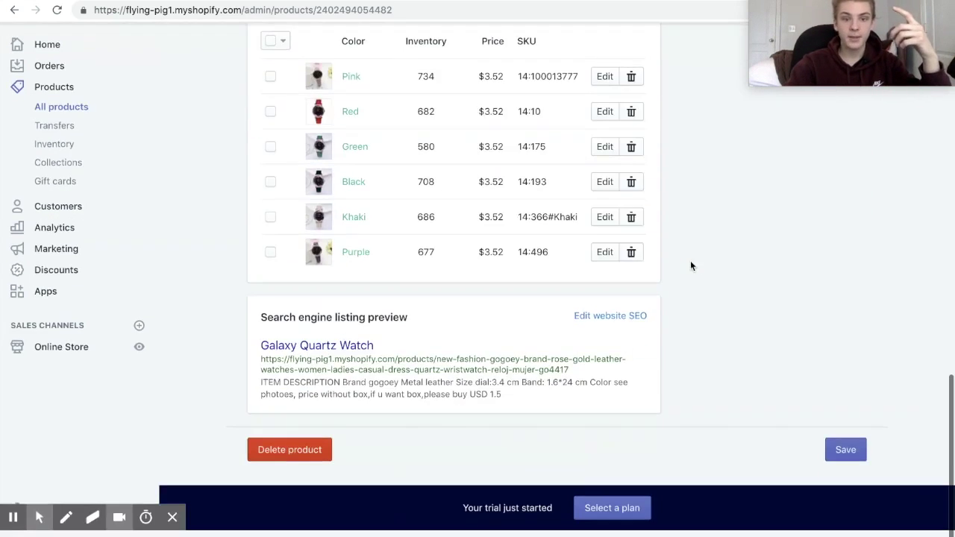
pyautogui.scroll(6, 690, 263)
pyautogui.scroll(5, 573, 193)
pyautogui.scroll(10, 582, 224)
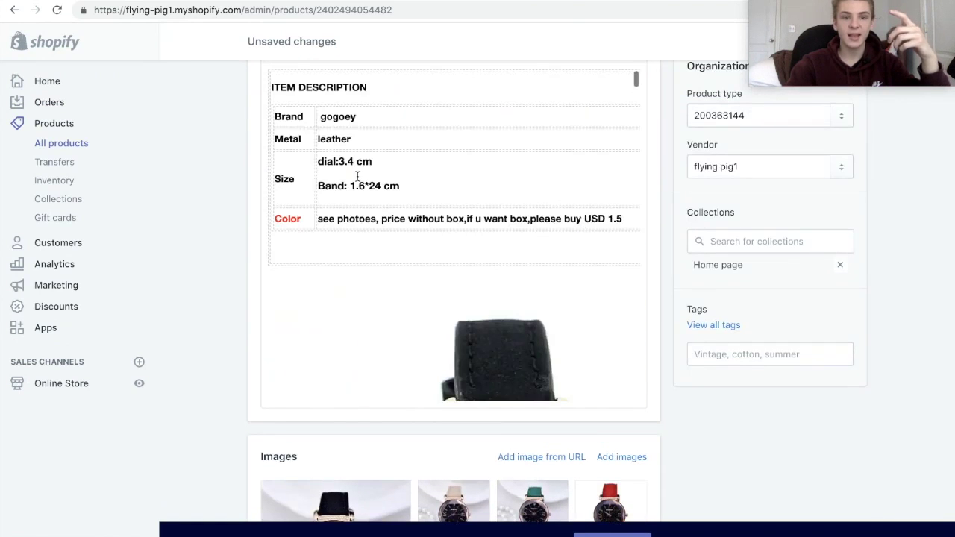
pyautogui.click(284, 253)
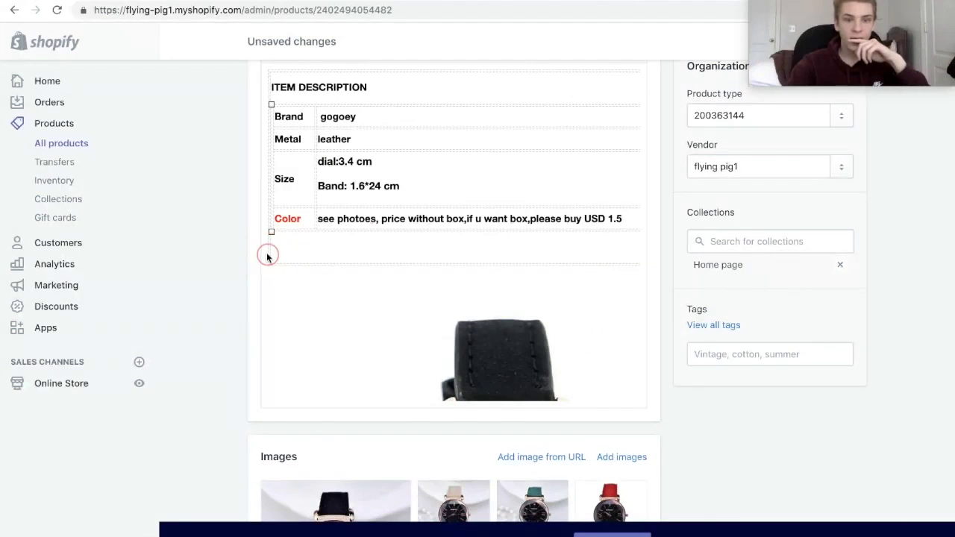
pyautogui.moveTo(270, 73); pyautogui.dragTo(594, 323)
pyautogui.press('BackSpace')
# - Begin the product description with the sentence "Watch the stars wherever you go by wearing our Galaxy Quartz Watch."
pyautogui.scroll(3, 491, 154)
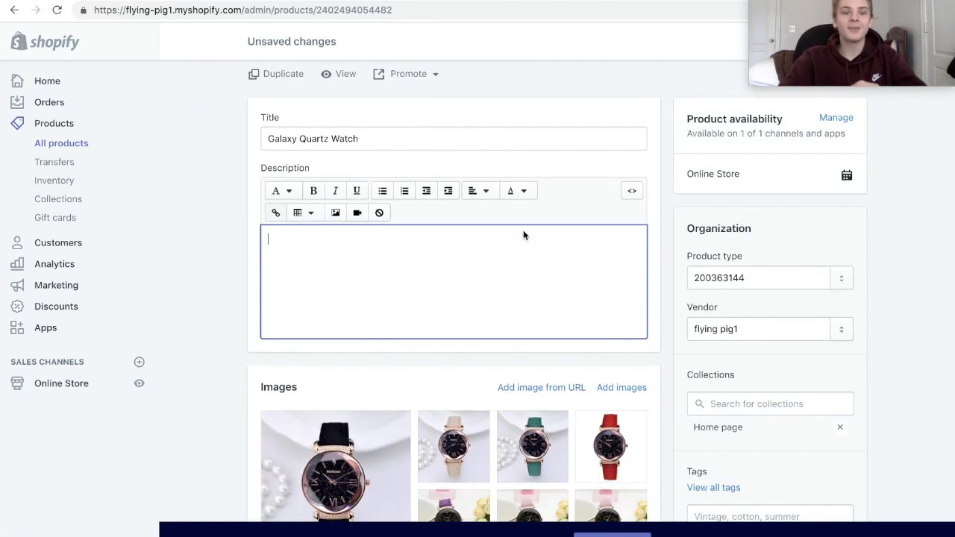
pyautogui.write('Watch the ')
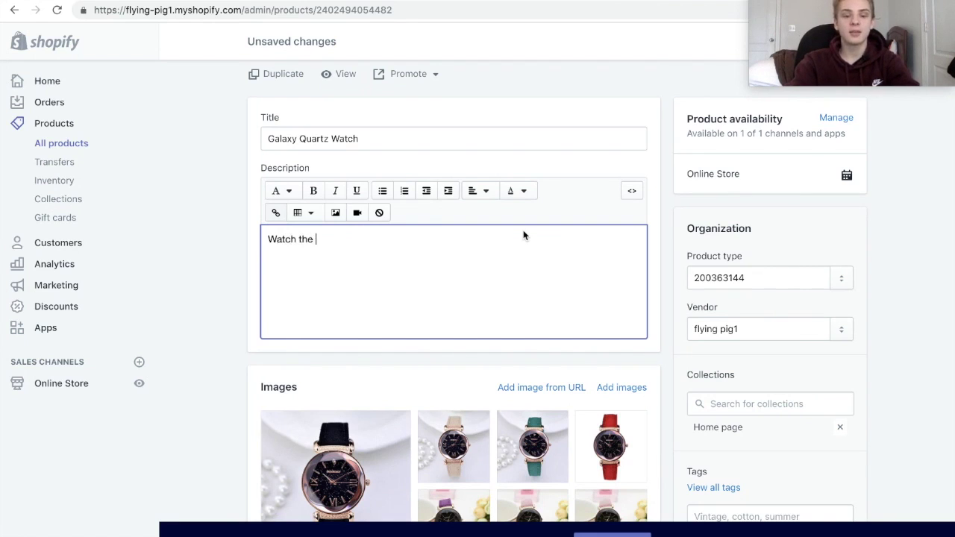
pyautogui.write('stars where')
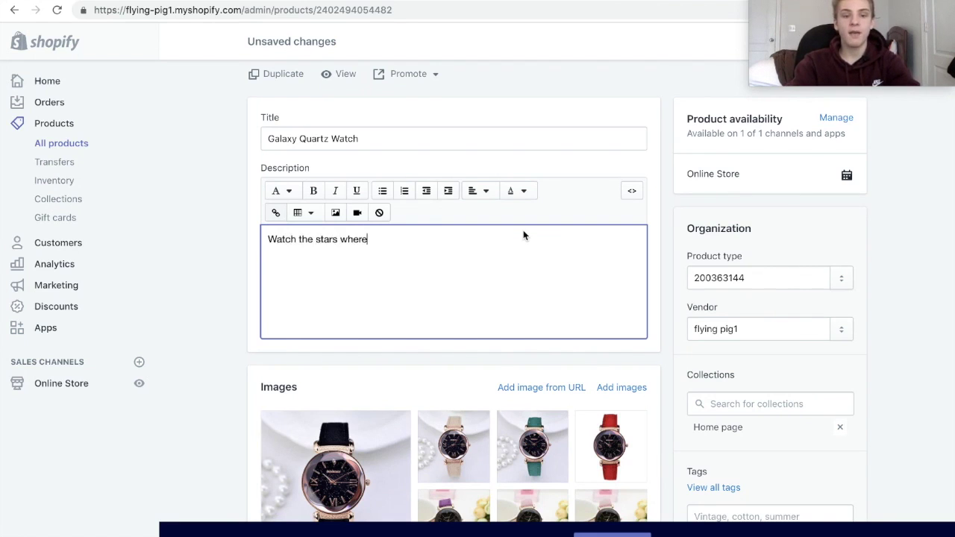
pyautogui.write('ver you go by qearin')
pyautogui.press('BackSpace')
pyautogui.press('BackSpace')
pyautogui.press('BackSpace')
pyautogui.press('BackSpace')
pyautogui.press('BackSpace')
pyautogui.write('wea')
pyautogui.press('BackSpace')
pyautogui.press('BackSpace')
pyautogui.press('BackSpace')
pyautogui.press('BackSpace')
pyautogui.write('we')
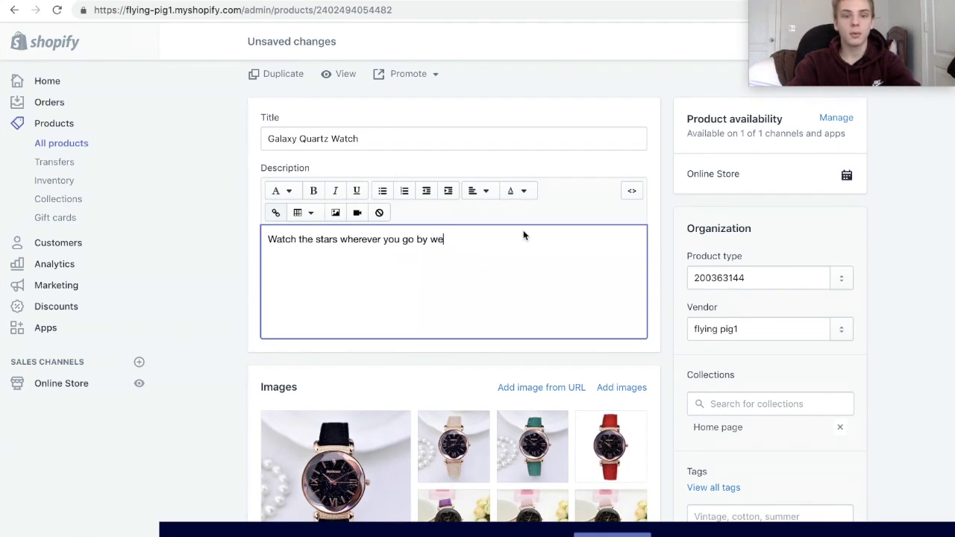
pyautogui.write('aring our Ga')
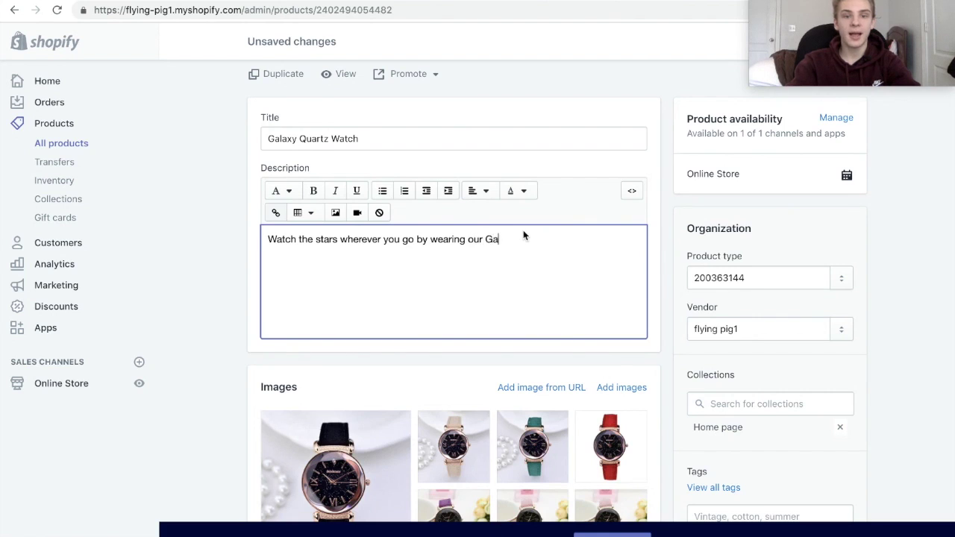
pyautogui.write('laxy Qu')
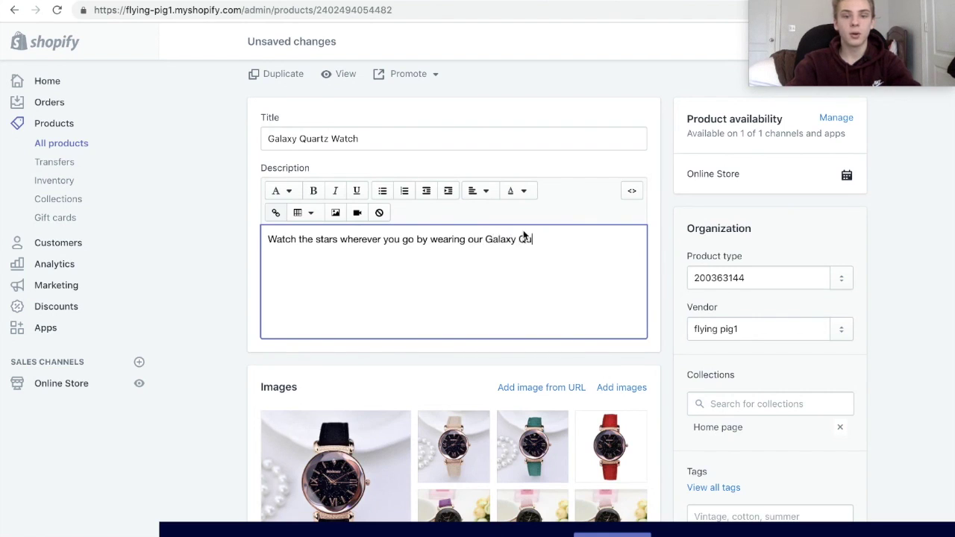
pyautogui.write('artz Wat')
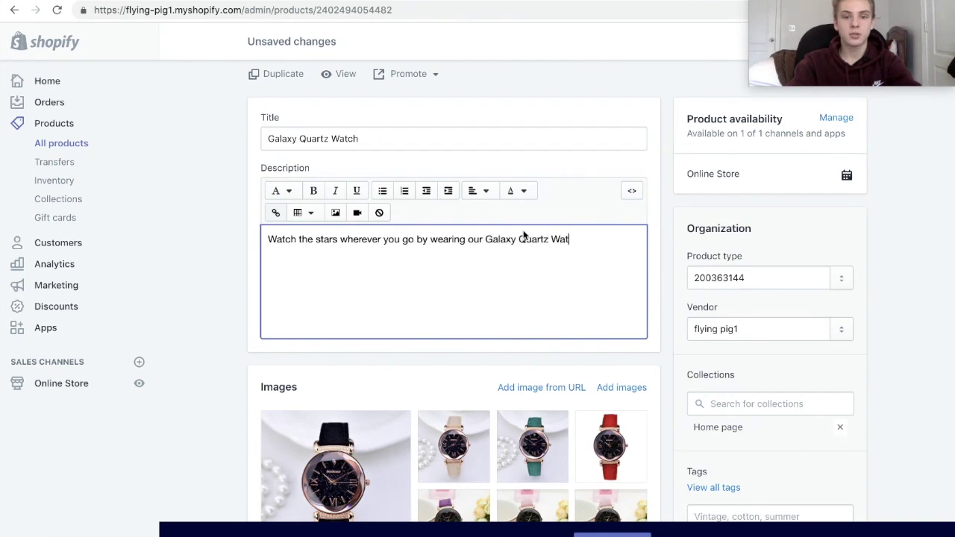
pyautogui.write('ch. This am')
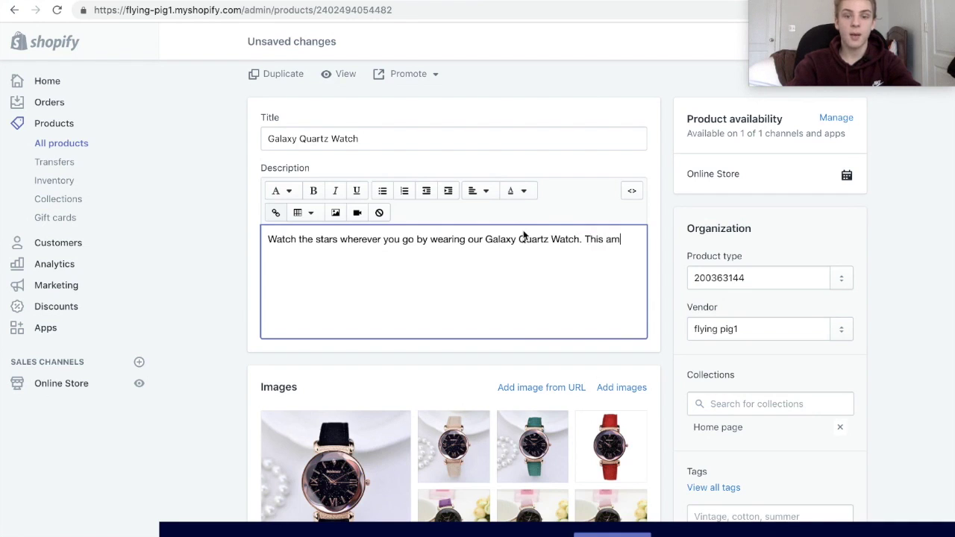
# - Complete the description's second sentence as "This amazing watch is built using the finest grade leather and quartz on Earth."
pyautogui.write('azing watch is built')
pyautogui.press('BackSpace')
pyautogui.press('BackSpace')
pyautogui.write('ilt you')
pyautogui.press('BackSpace')
pyautogui.press('BackSpace')
pyautogui.press('BackSpace')
pyautogui.write('using the fines')
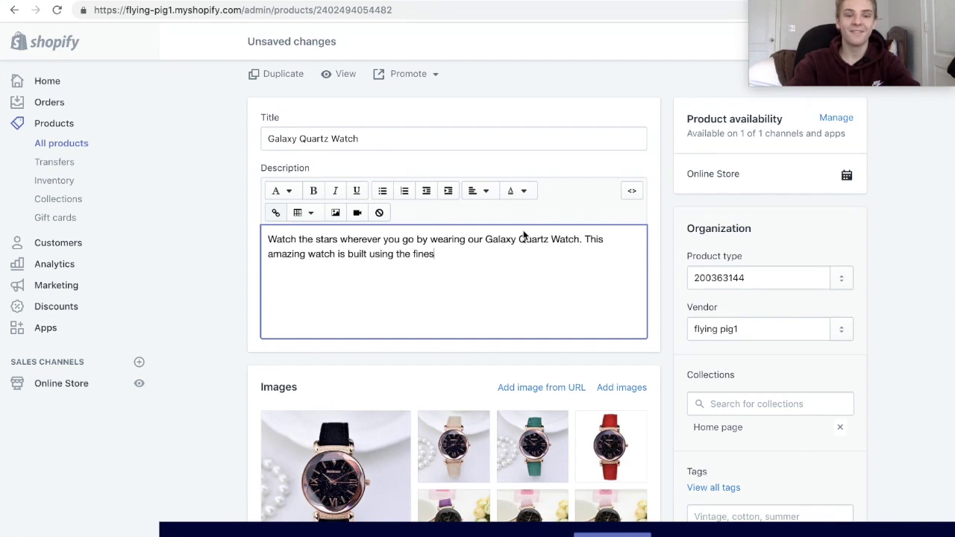
pyautogui.write('t grade l')
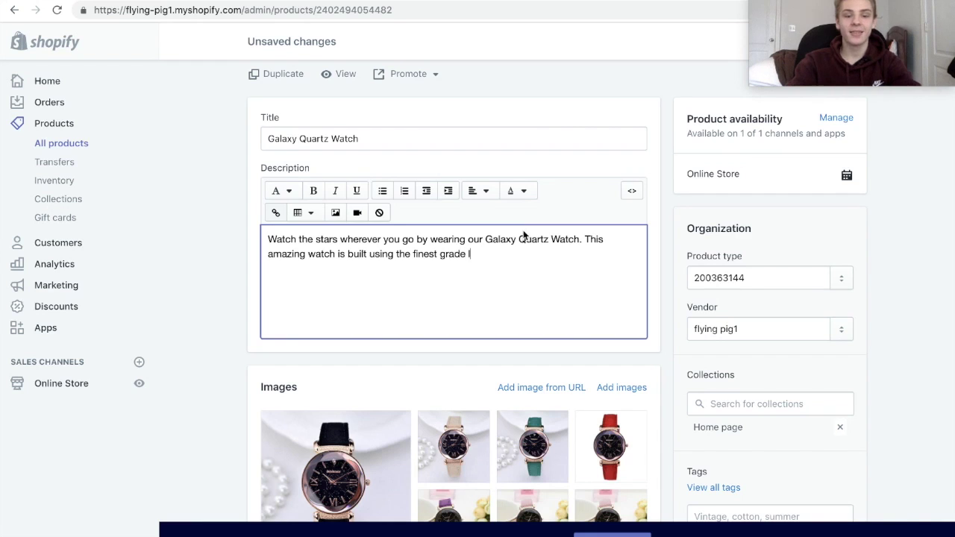
pyautogui.write('eather and quartz on Earth.')
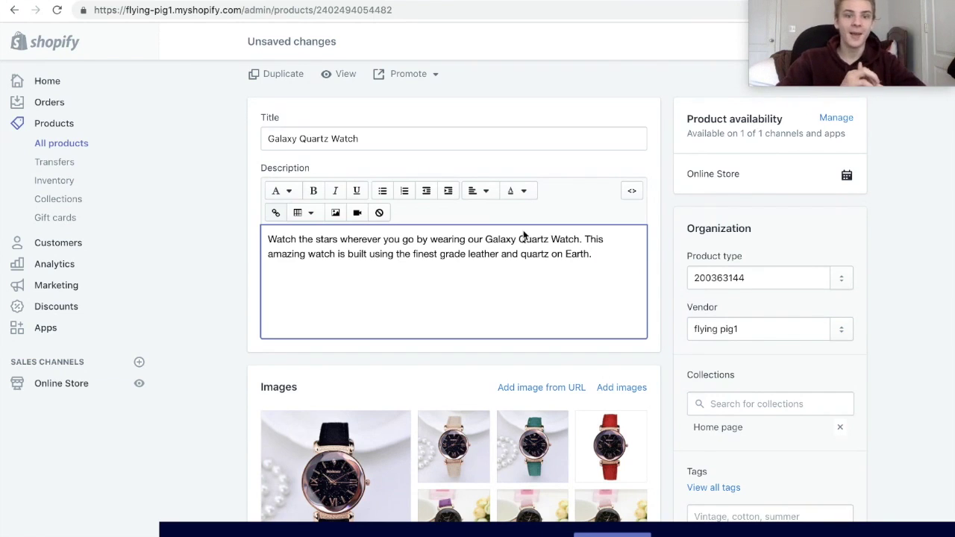
# - Add a bulleted list below the description paragraph with the items Leather Band, Quartz Capsule and Analog Clock
pyautogui.press('Return')
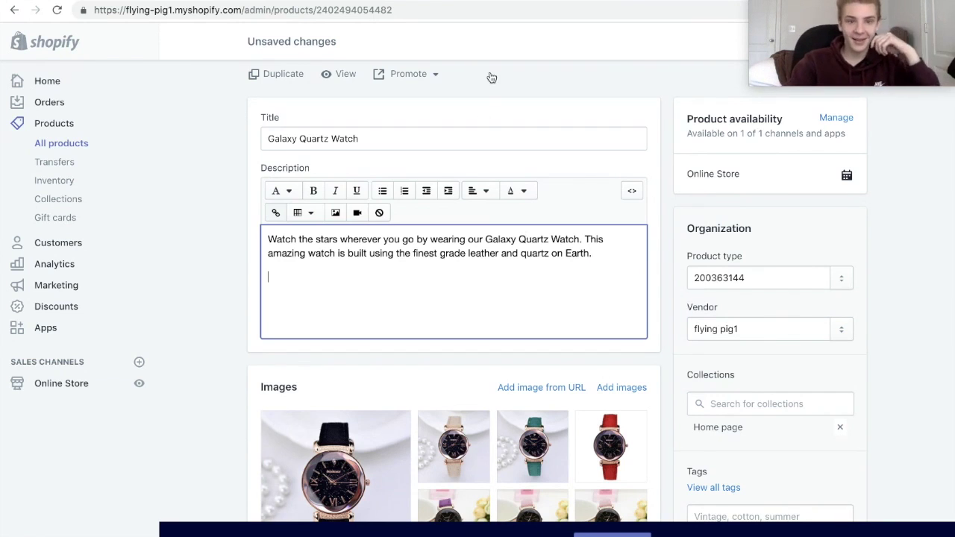
pyautogui.click(382, 191)
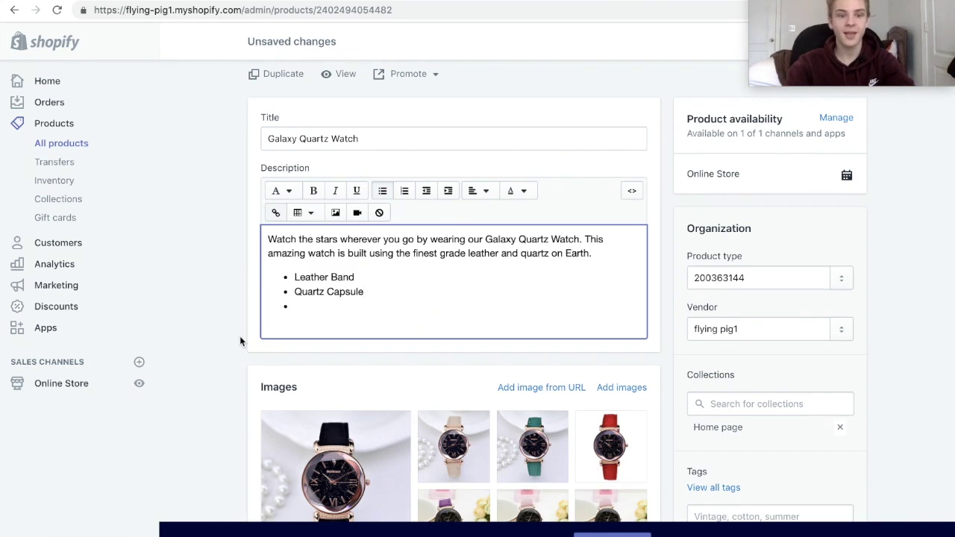
pyautogui.scroll(-3, 240, 341)
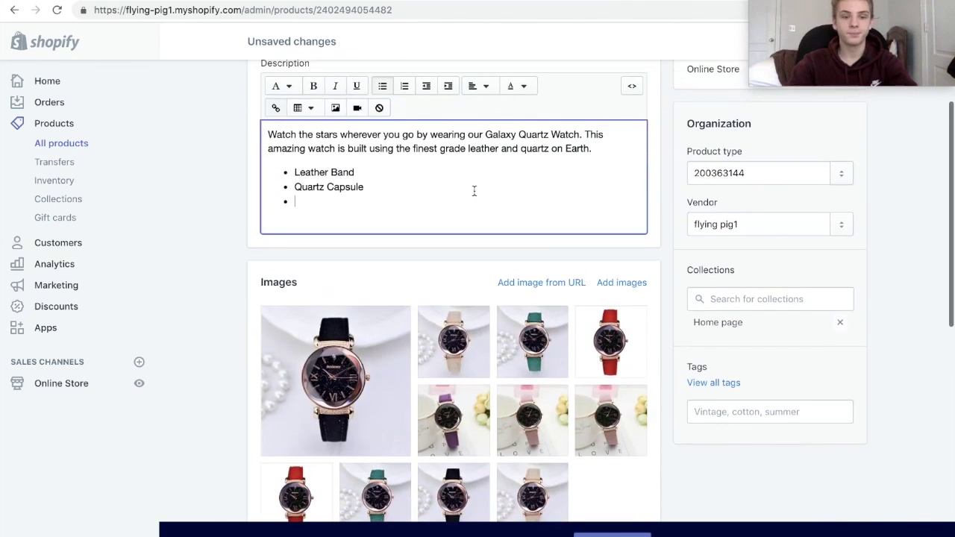
pyautogui.scroll(1, 474, 191)
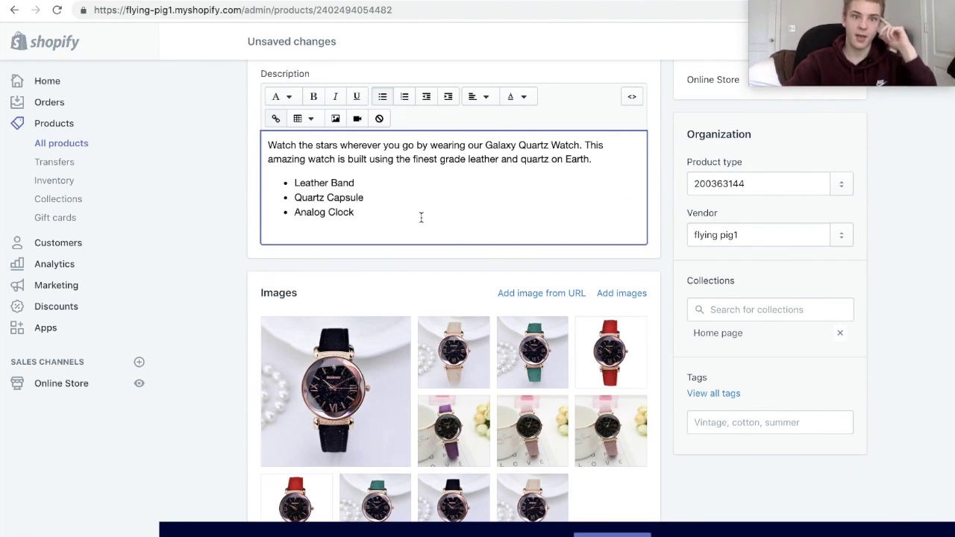
# - Open the watch's color variants in the bulk editor with their SKU, price and compare-at price fields
pyautogui.scroll(-15, 488, 273)
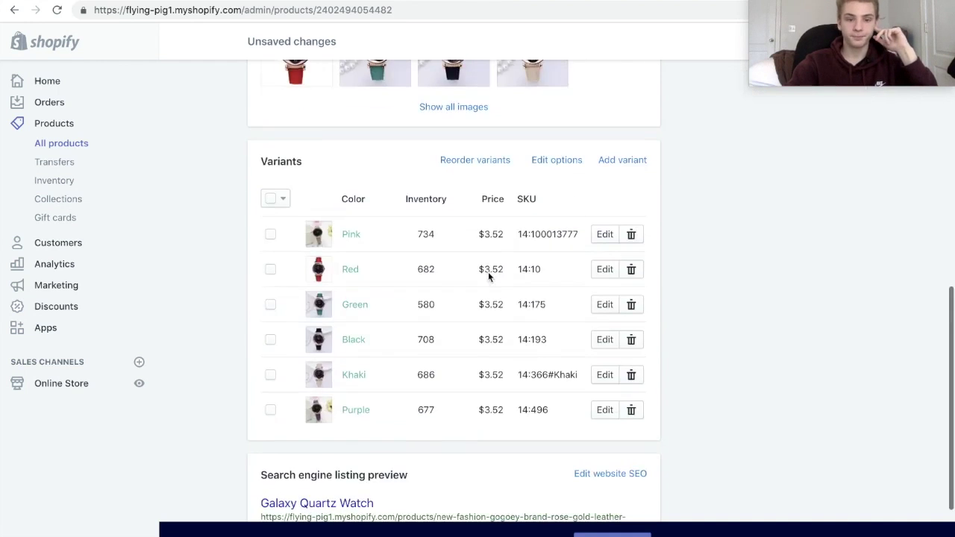
pyautogui.click(490, 139)
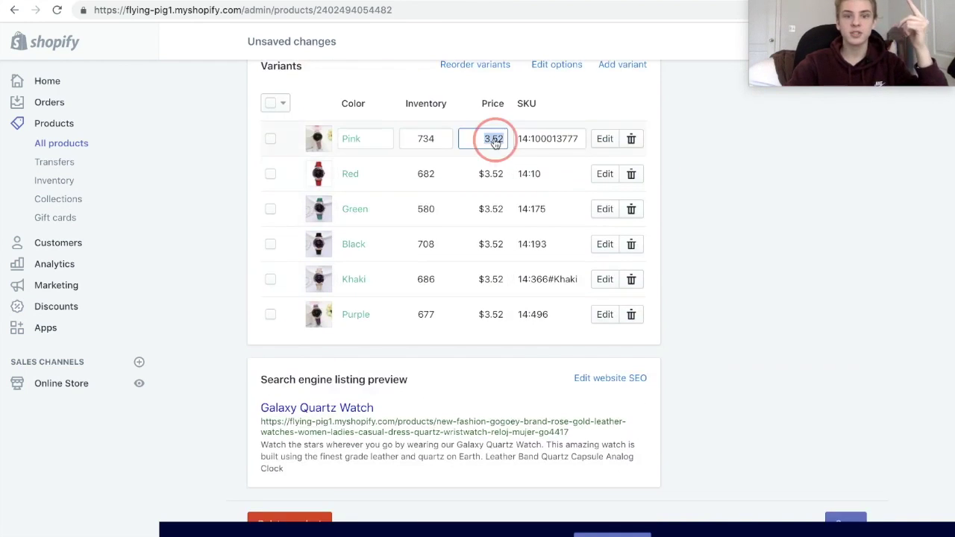
pyautogui.click(605, 139)
pyautogui.click(570, 208)
pyautogui.click(862, 522)
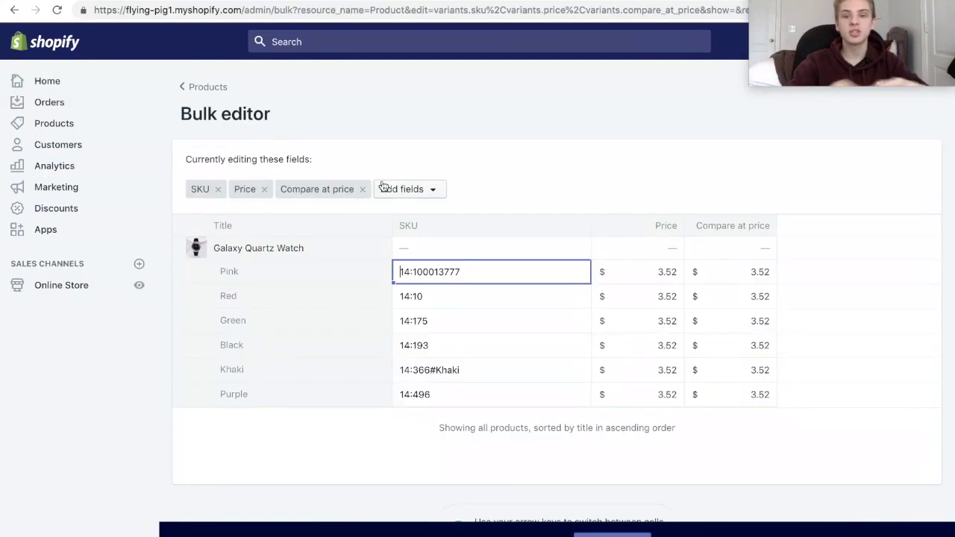
# - Set the price to 10 and the compare-at price to 20 for the Pink, Red and Green variants
pyautogui.click(665, 272)
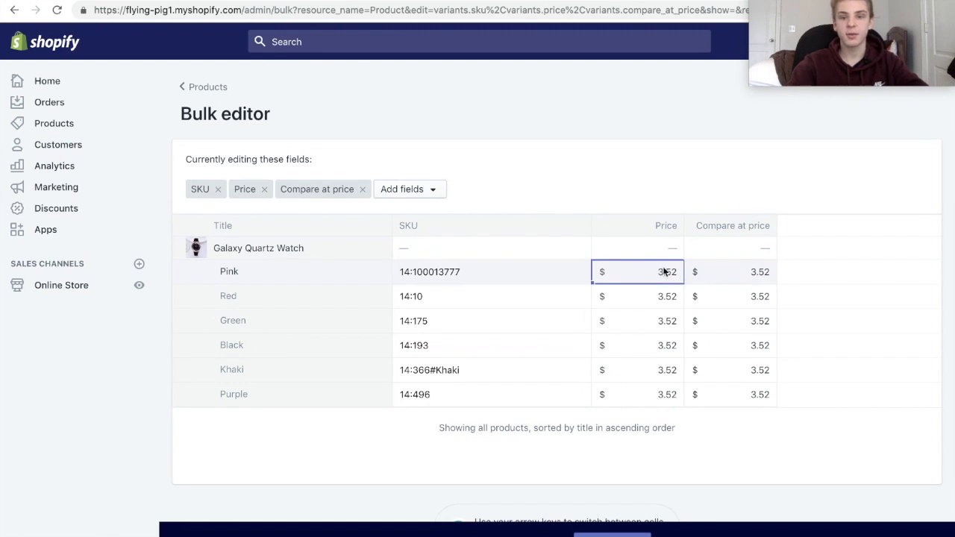
pyautogui.write('10')
pyautogui.click(737, 269)
pyautogui.write('20')
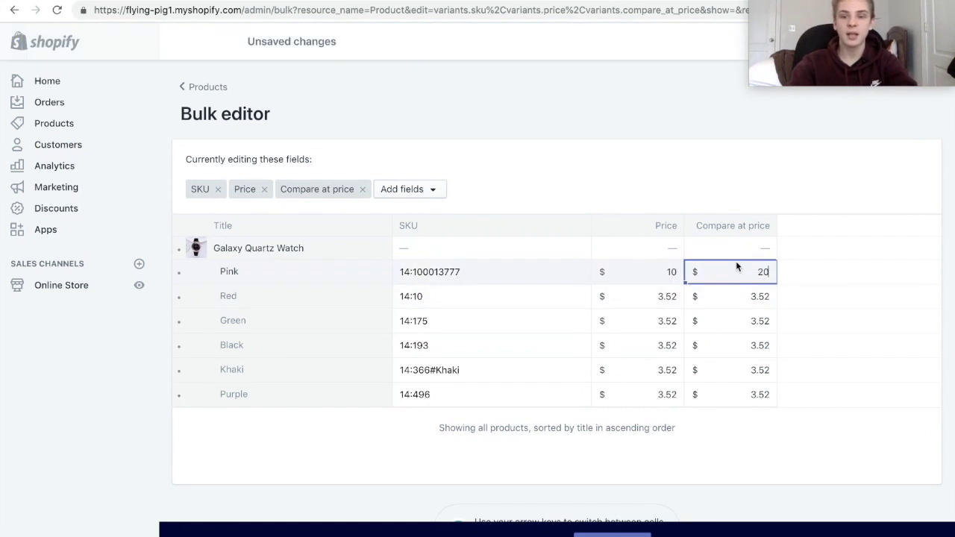
pyautogui.click(655, 300)
pyautogui.write('10')
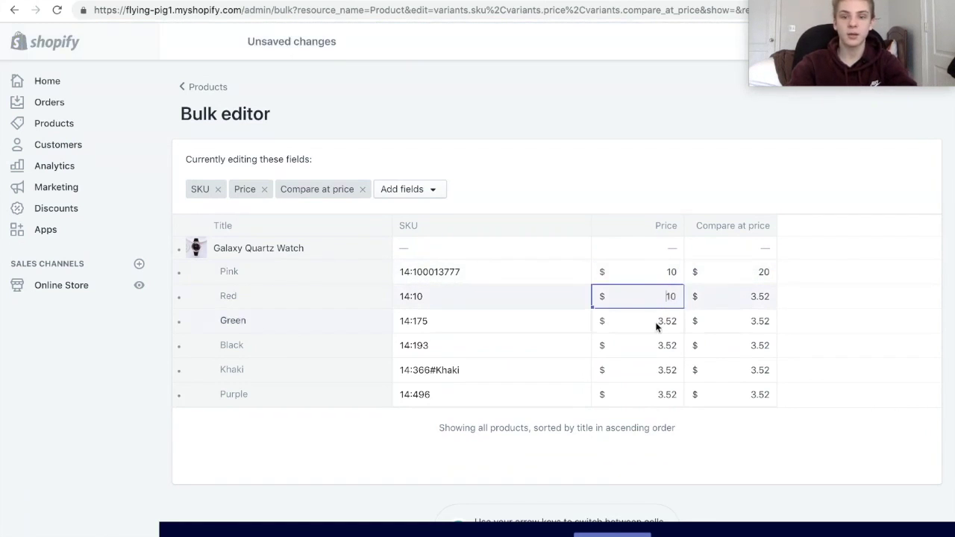
pyautogui.click(655, 324)
pyautogui.write('10')
pyautogui.click(697, 298)
pyautogui.write('20')
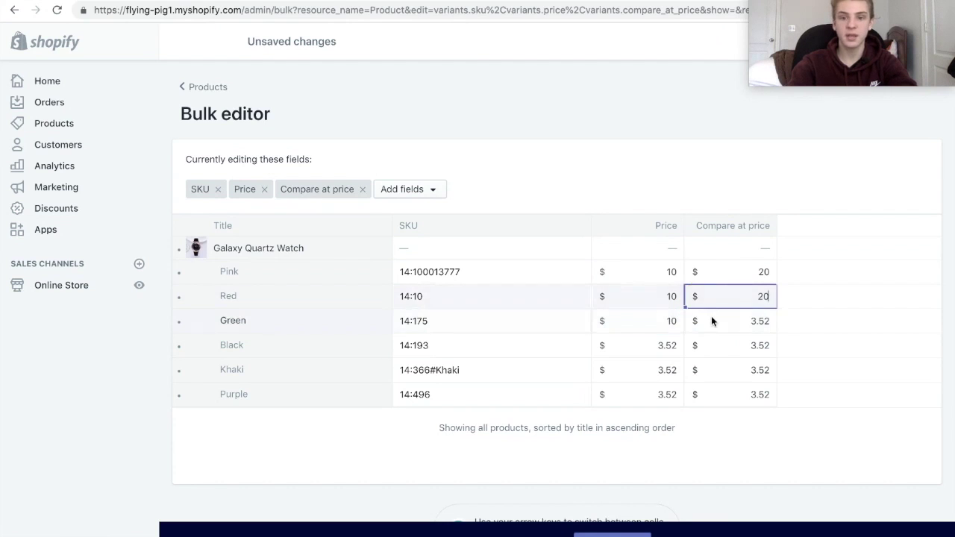
pyautogui.click(710, 319)
pyautogui.write('20')
# - Set the price to 10 and compare-at price to 20 for the Black, Khaki and Purple variants and save the changes
pyautogui.click(641, 346)
pyautogui.write('10')
pyautogui.click(704, 344)
pyautogui.write('20')
pyautogui.press('Tab')
pyautogui.press('Tab')
pyautogui.write('10')
pyautogui.press('Tab')
pyautogui.write('20')
pyautogui.press('Tab')
pyautogui.press('Tab')
pyautogui.write('10')
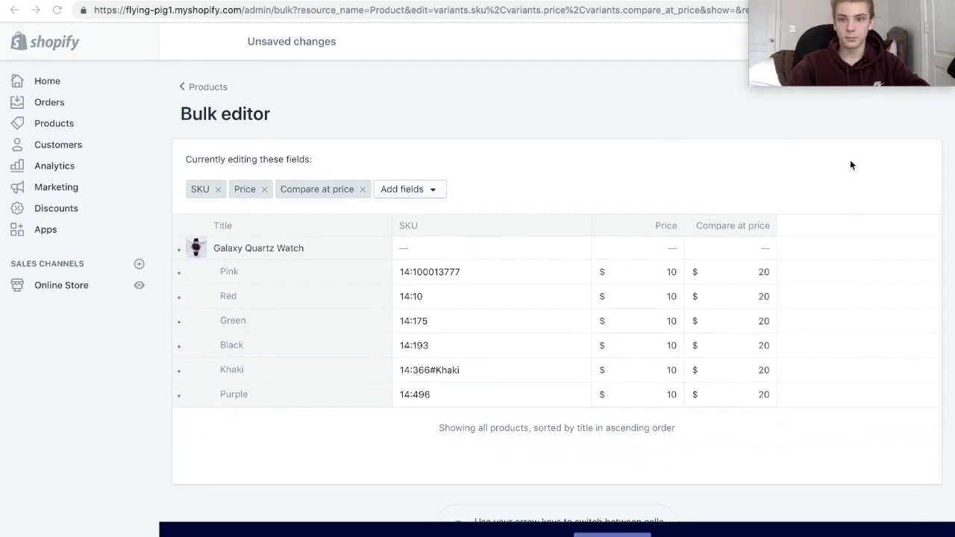
pyautogui.click(880, 42)
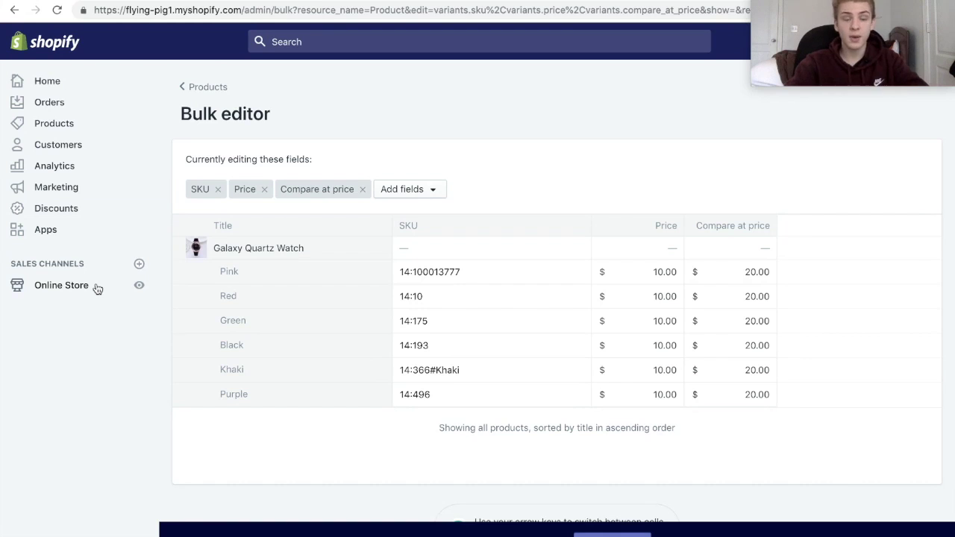
# - Go to the online store's themes and start customizing the current theme
pyautogui.click(61, 285)
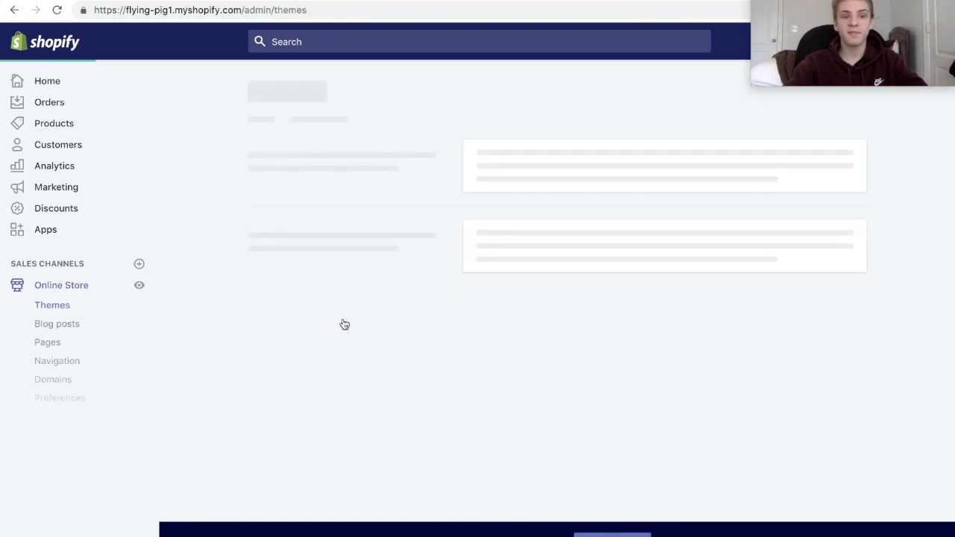
pyautogui.click(816, 288)
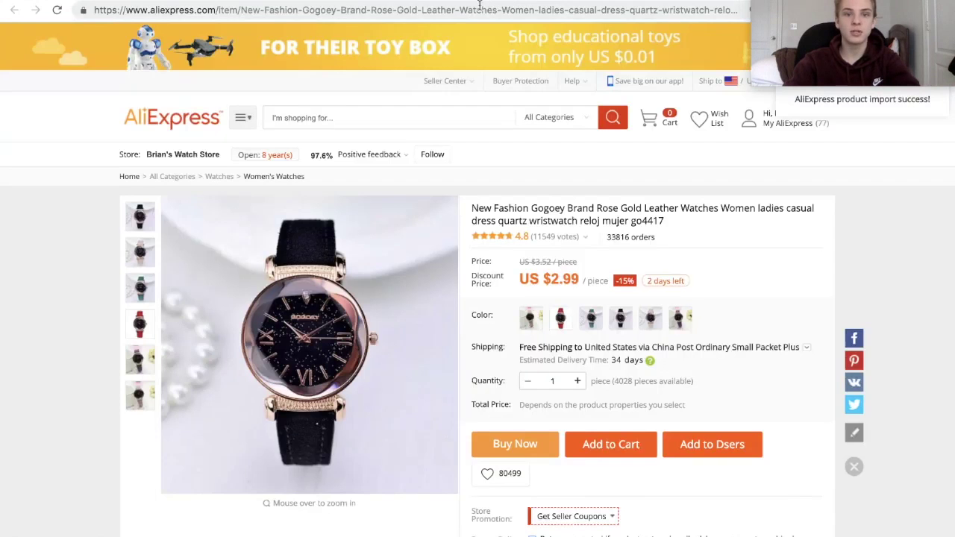
# - Switch to the AliExpress page's browser tab, go to Google Images from there and search for "pig"
pyautogui.click(470, 12)
pyautogui.write('google ')
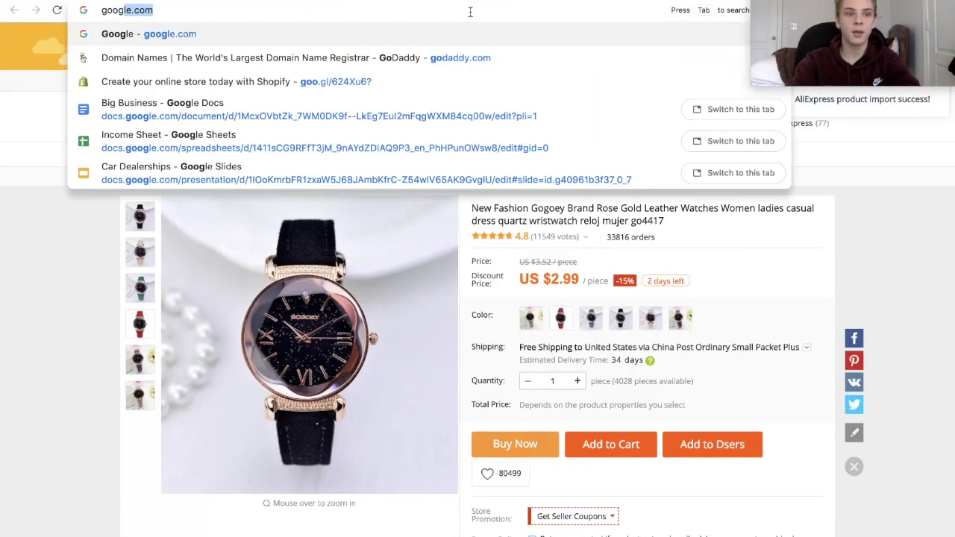
pyautogui.write('images')
pyautogui.press('Return')
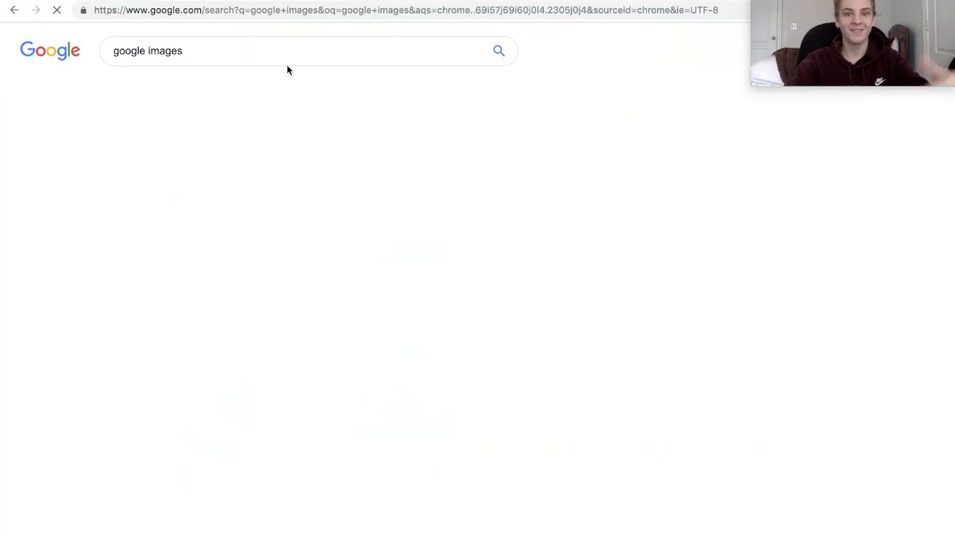
pyautogui.click(179, 92)
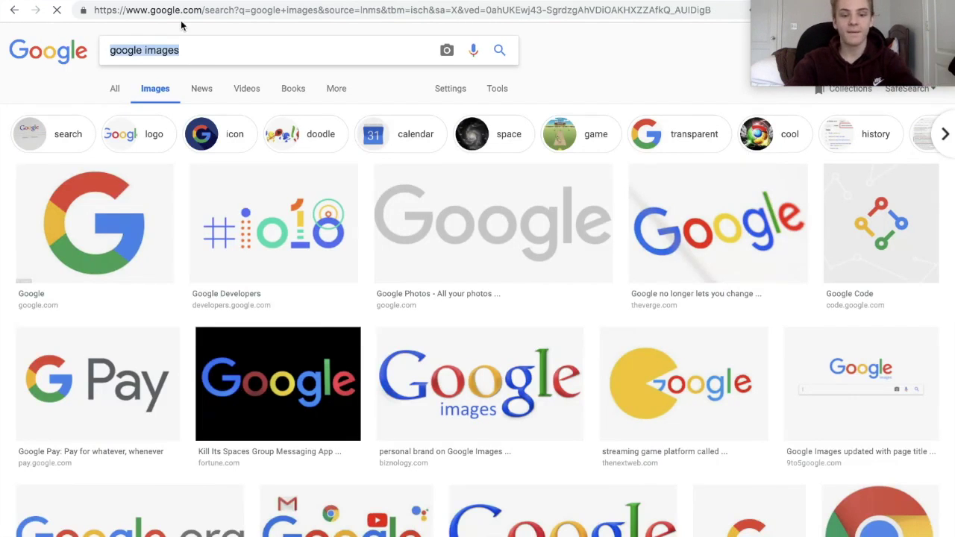
pyautogui.write('pig')
pyautogui.press('Return')
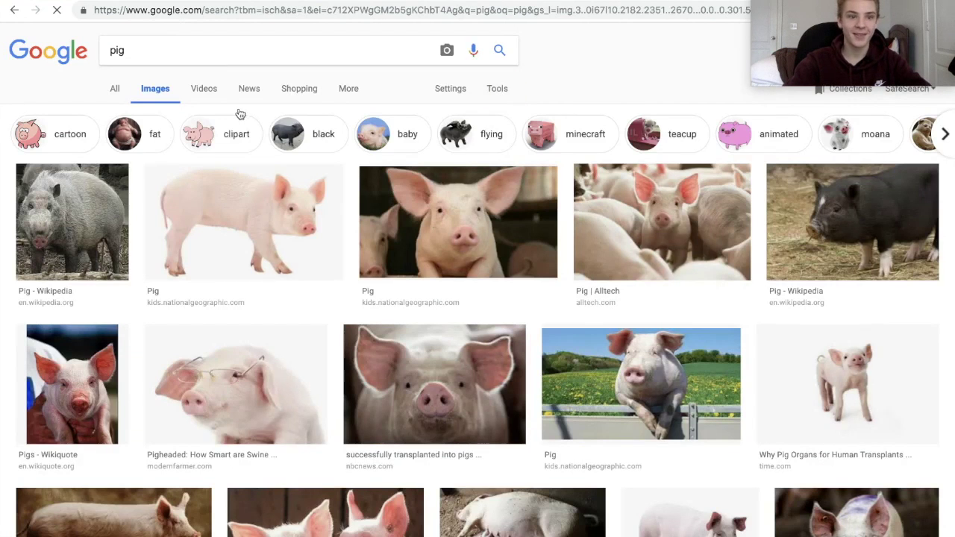
# - Filter the pig image results to transparent pictures and browse through them
pyautogui.click(495, 89)
pyautogui.click(165, 112)
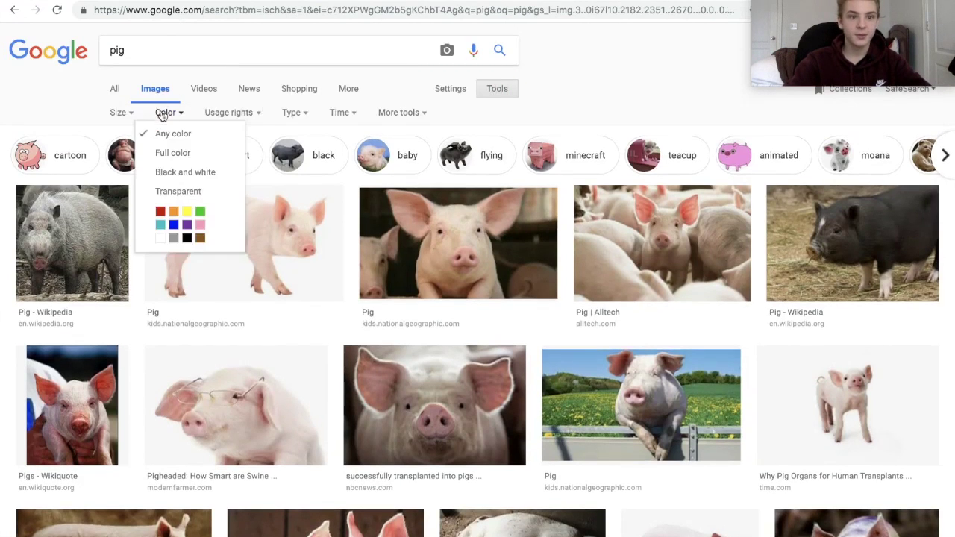
pyautogui.click(186, 191)
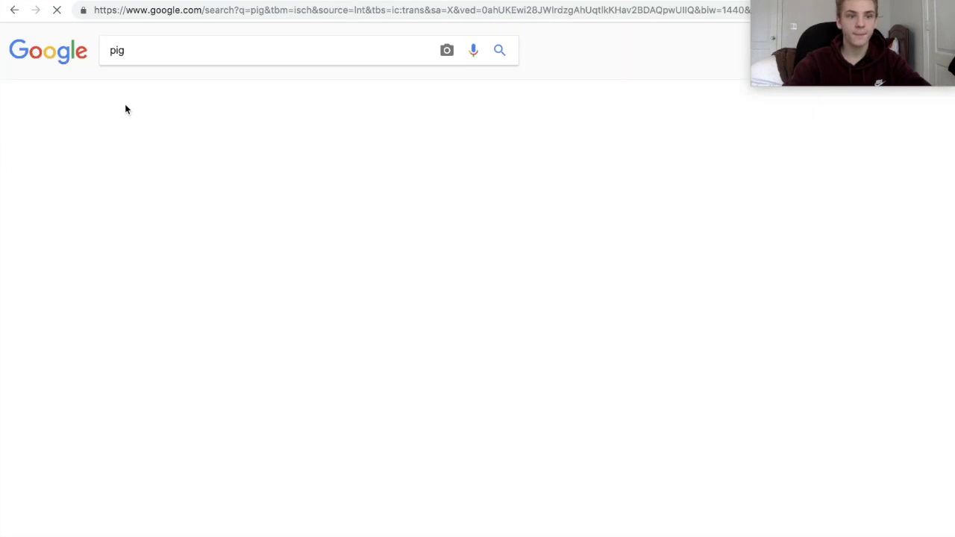
pyautogui.scroll(-2, 418, 292)
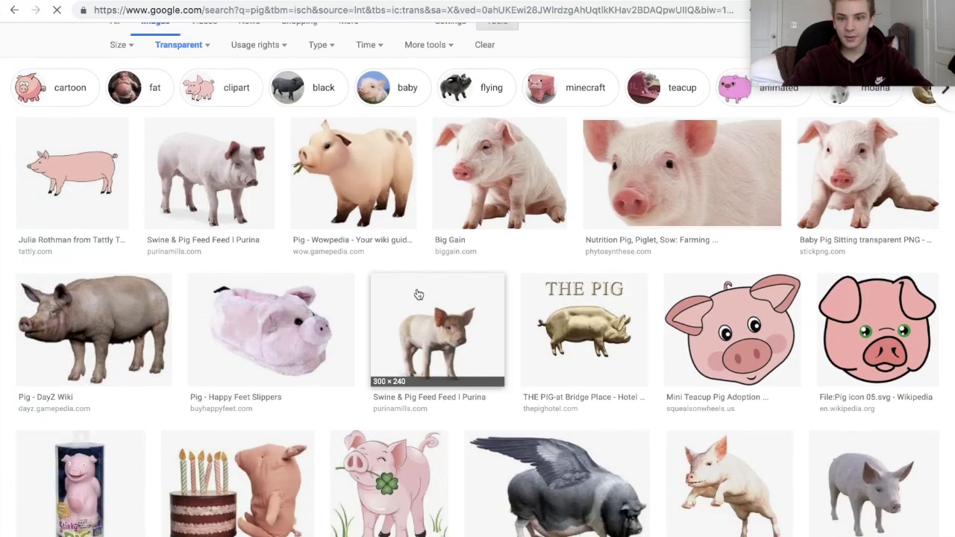
pyautogui.scroll(-6, 419, 295)
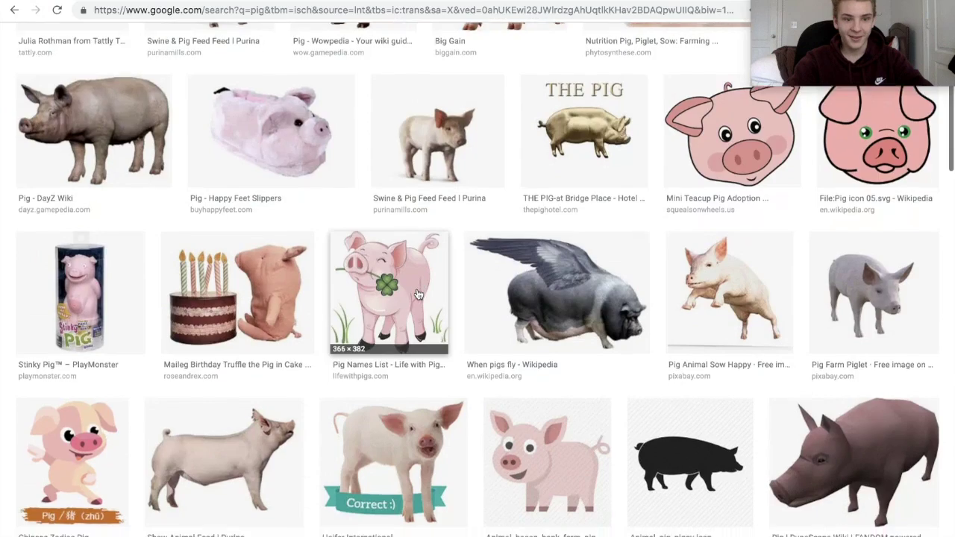
pyautogui.scroll(-7, 417, 294)
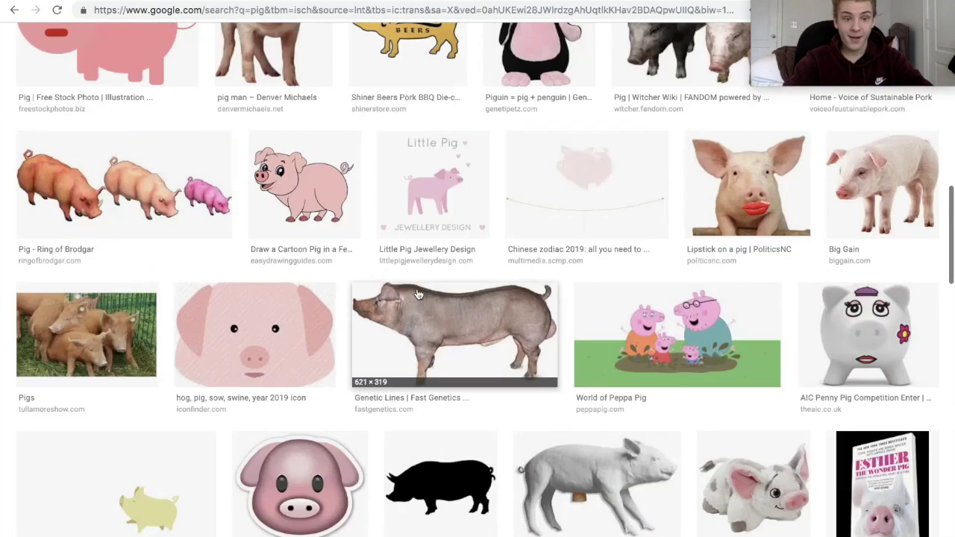
# - Find the cartoon pig with a top hat and monocle in the image results and save it as a PNG image in Downloads
pyautogui.scroll(-5, 419, 294)
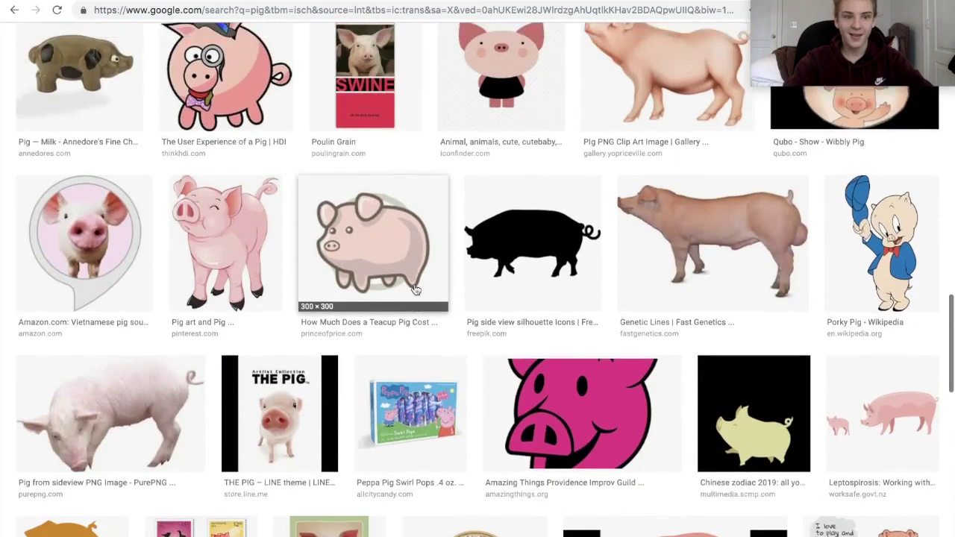
pyautogui.scroll(2, 416, 290)
pyautogui.click(242, 186)
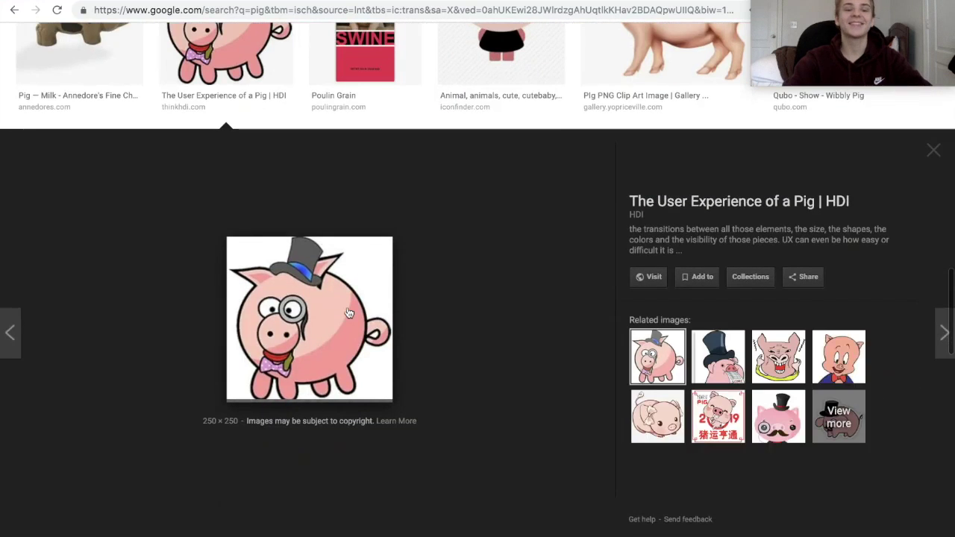
pyautogui.click(349, 312)
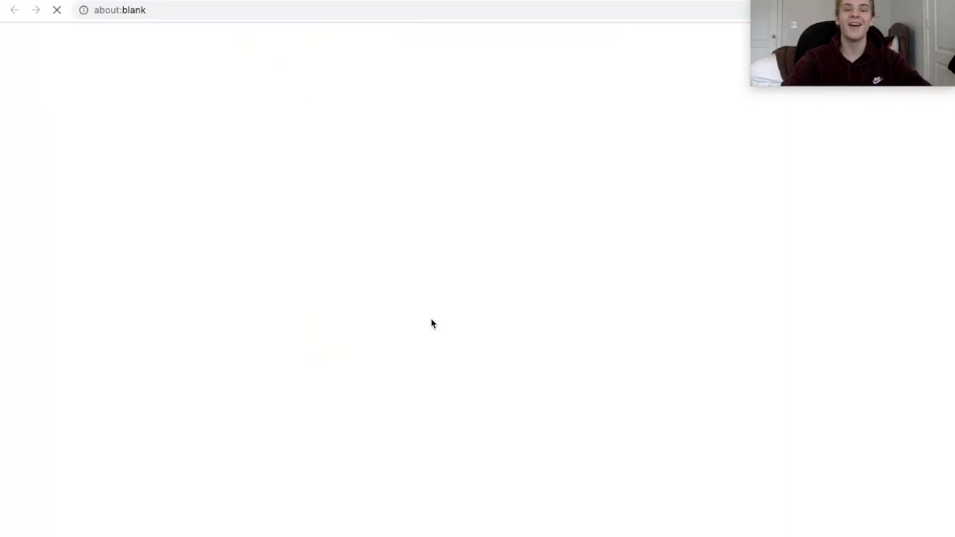
pyautogui.press('super+w')
pyautogui.rightClick(340, 297)
pyautogui.click(395, 405)
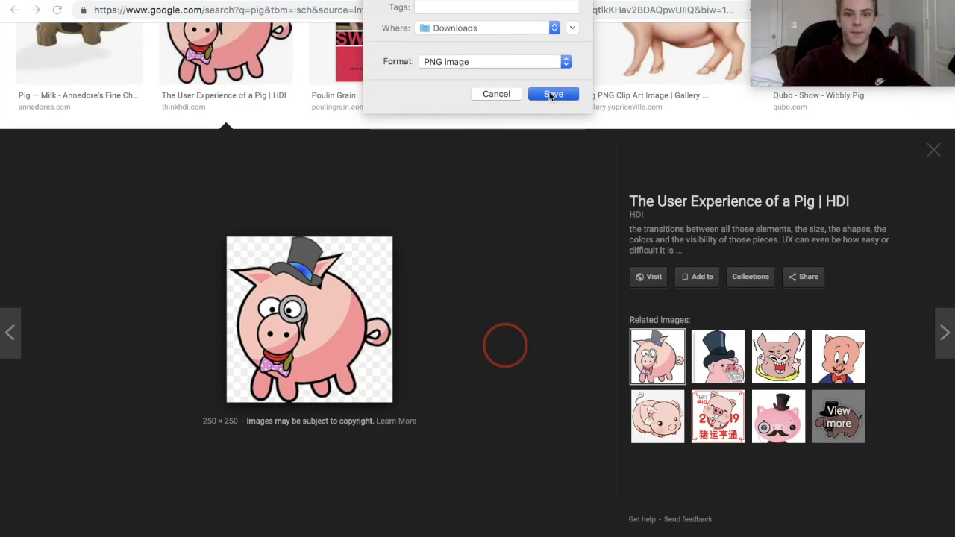
pyautogui.click(552, 95)
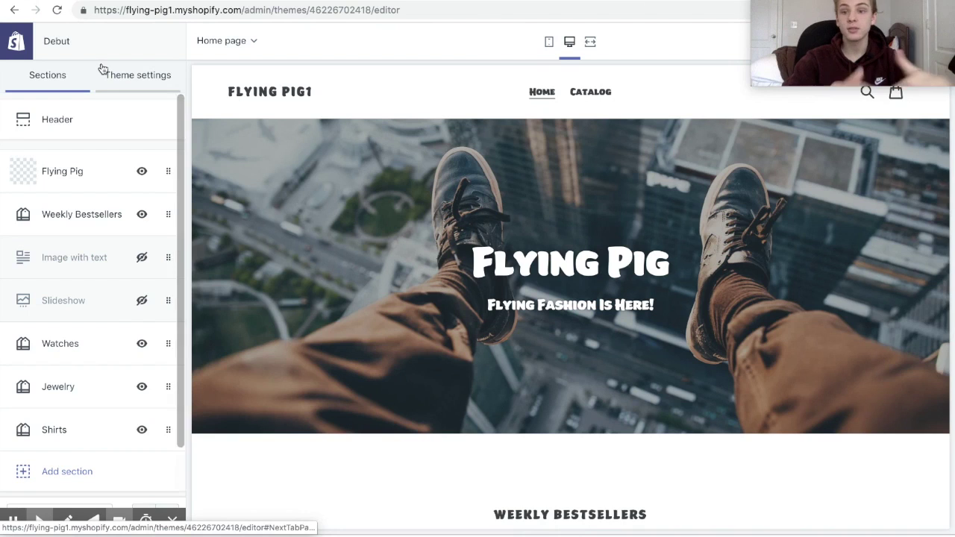
# - Upload the saved top-hat pig picture in the theme's header settings and use it as the logo image
pyautogui.click(102, 125)
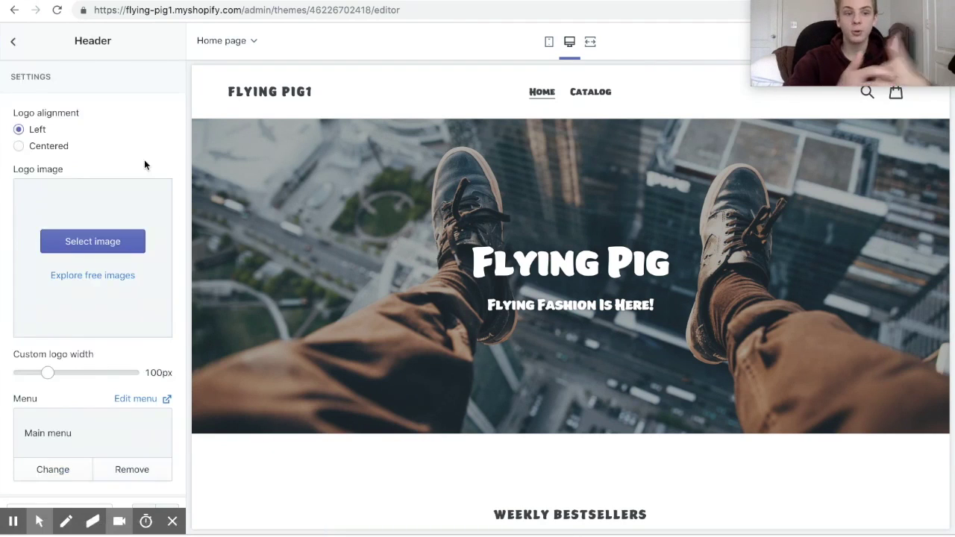
pyautogui.click(116, 243)
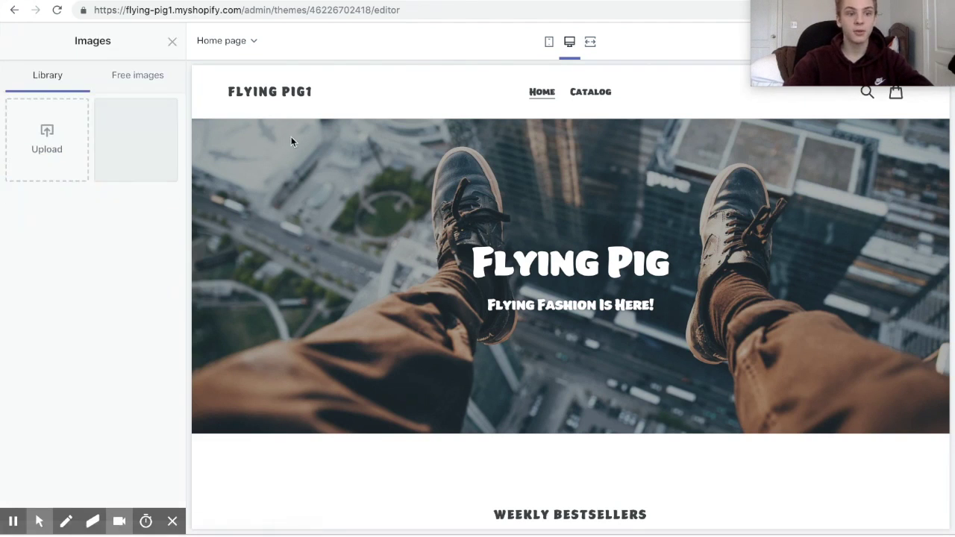
pyautogui.click(68, 150)
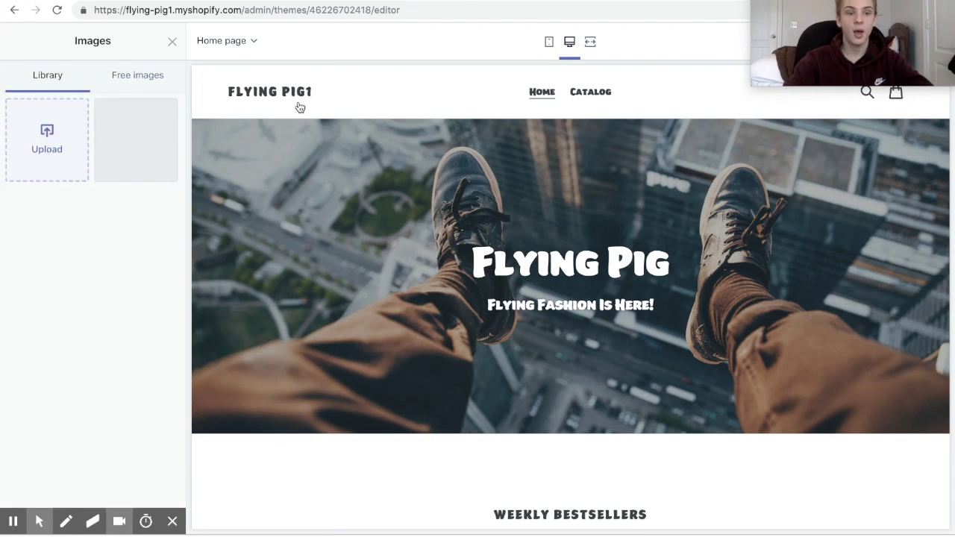
pyautogui.click(709, 266)
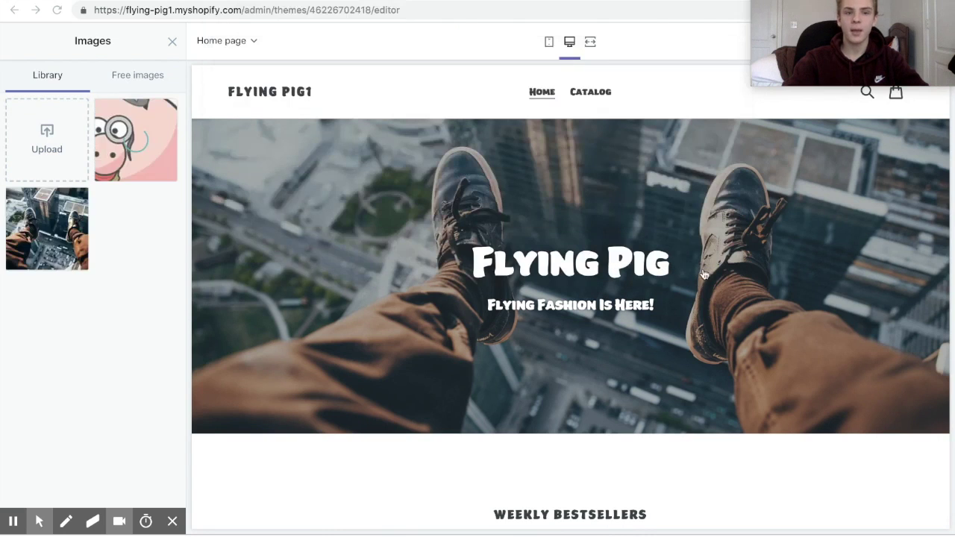
pyautogui.click(122, 134)
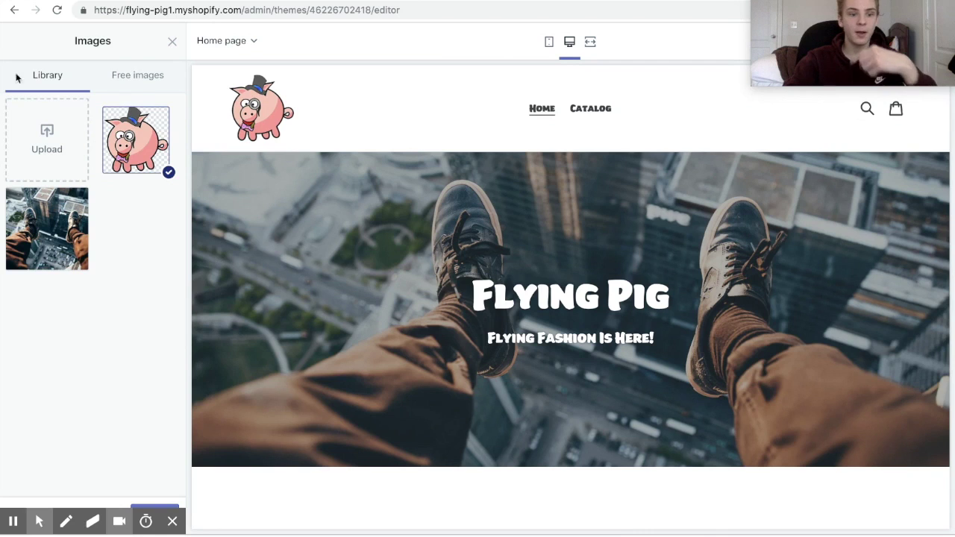
pyautogui.click(159, 511)
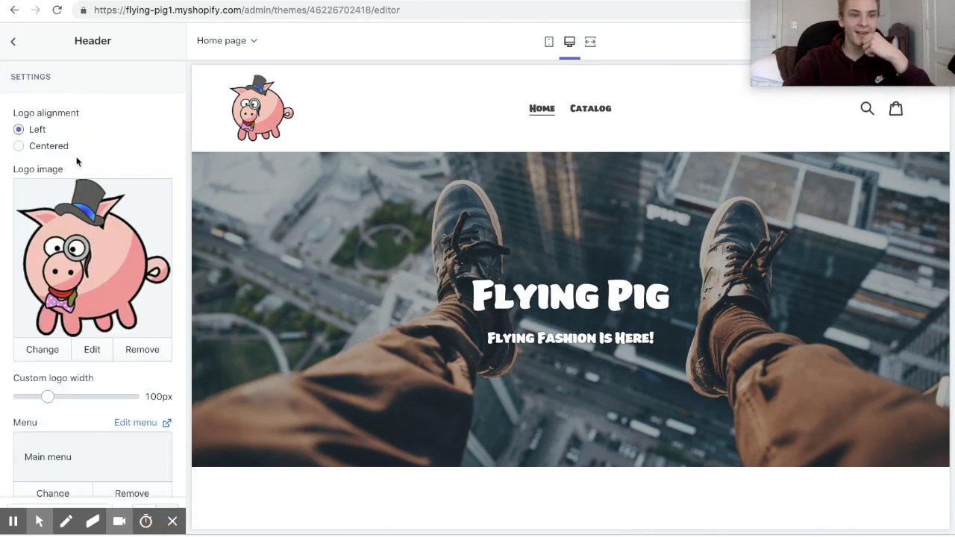
# - Set the custom logo width to 50px, leave the header settings and look over the home page preview
pyautogui.scroll(-3, 54, 179)
pyautogui.moveTo(49, 181); pyautogui.dragTo(20, 181)
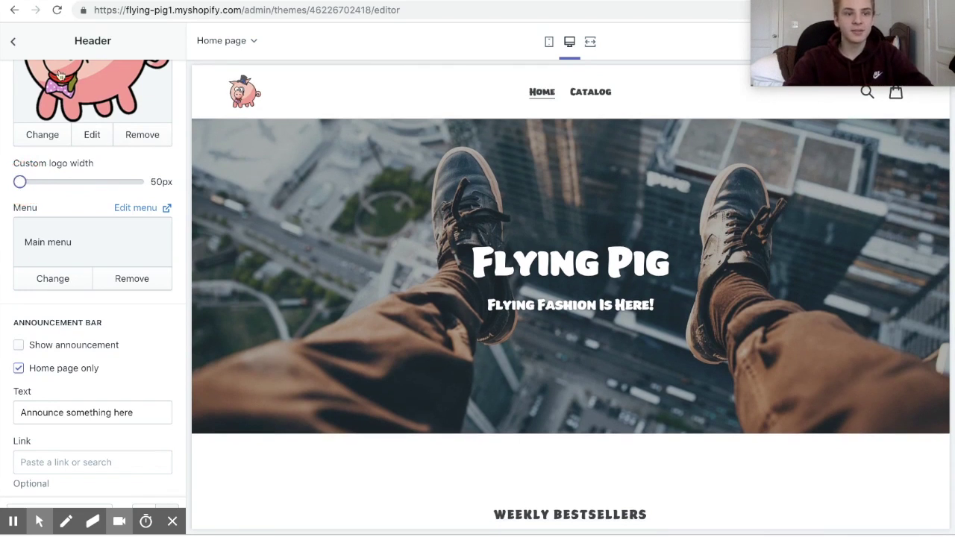
pyautogui.click(12, 47)
pyautogui.scroll(-15, 409, 155)
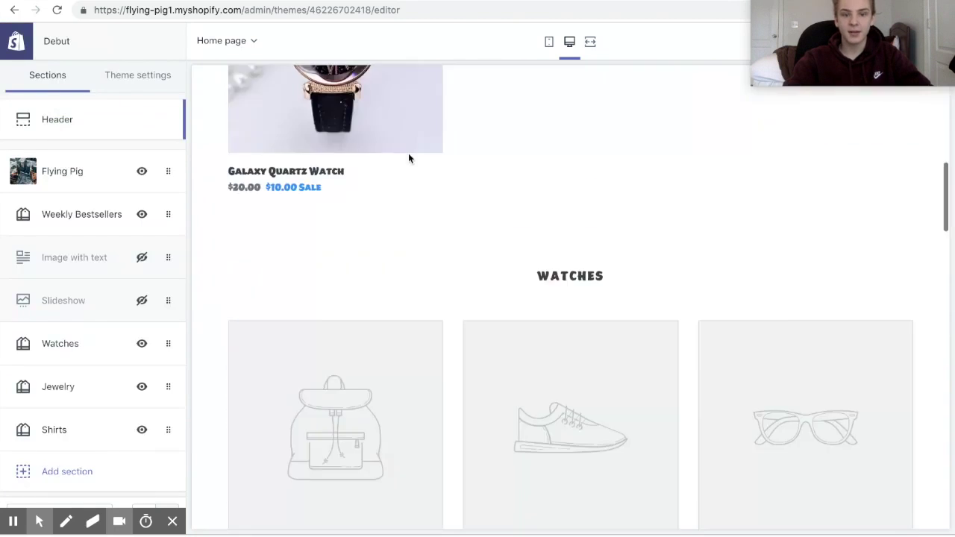
pyautogui.scroll(-15, 408, 157)
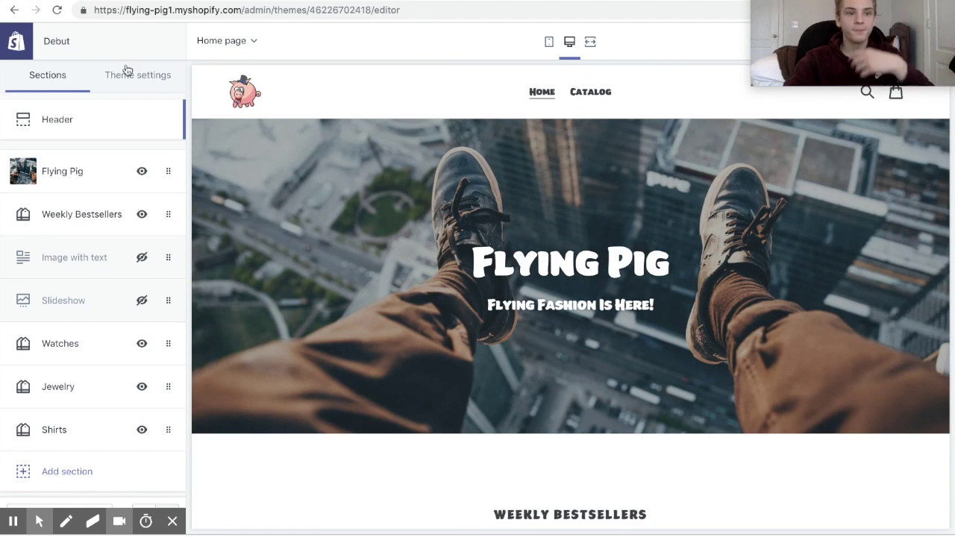
# - Set the top-hat pig picture as the favicon image in the theme settings and return to the settings list
pyautogui.click(137, 74)
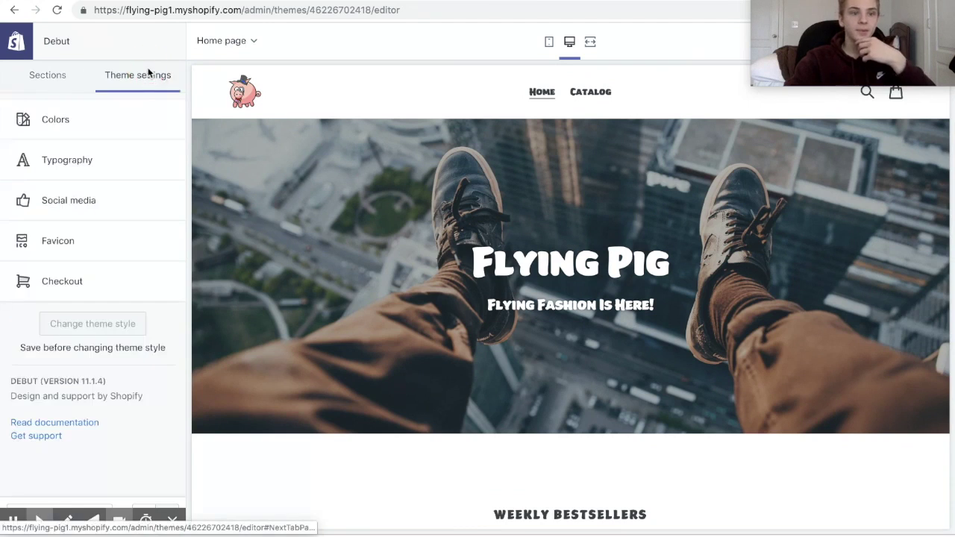
pyautogui.click(136, 242)
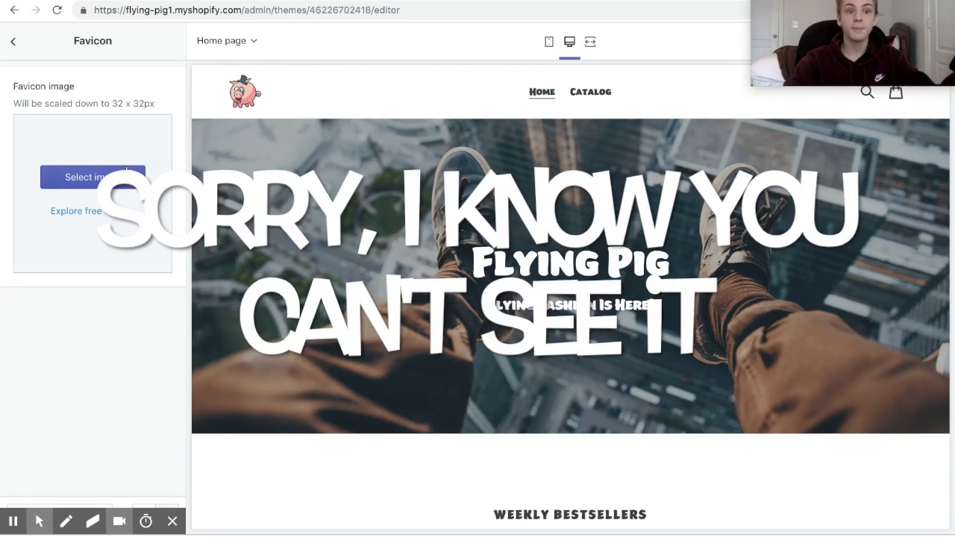
pyautogui.click(124, 176)
pyautogui.click(177, 126)
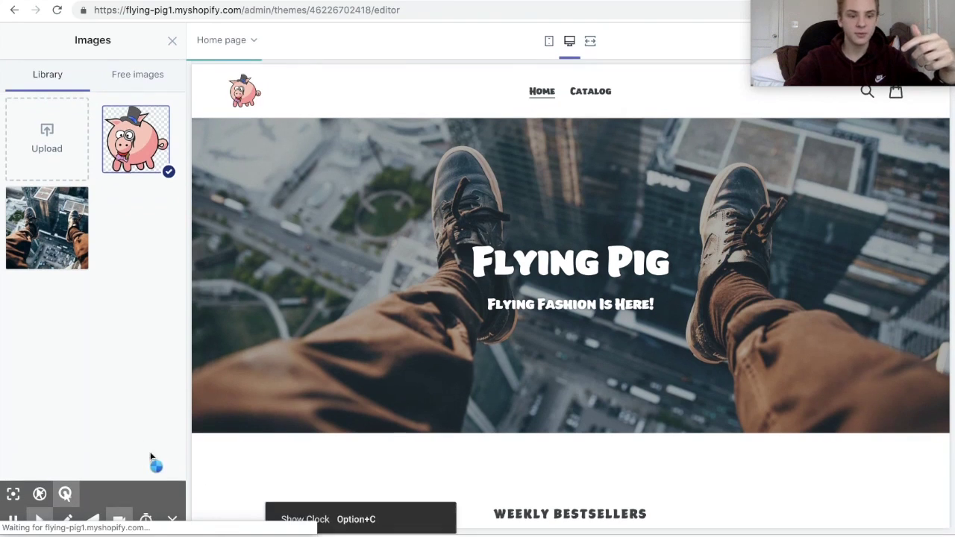
pyautogui.click(126, 492)
pyautogui.click(15, 43)
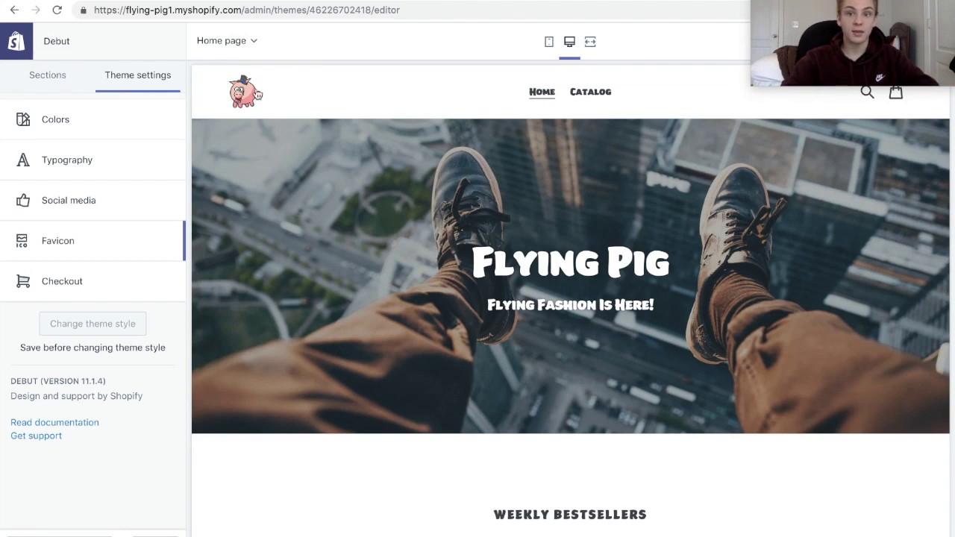
# - Set the shoes-above-the-city photo as the checkout banner background, and open the image library for the checkout logo
pyautogui.click(121, 282)
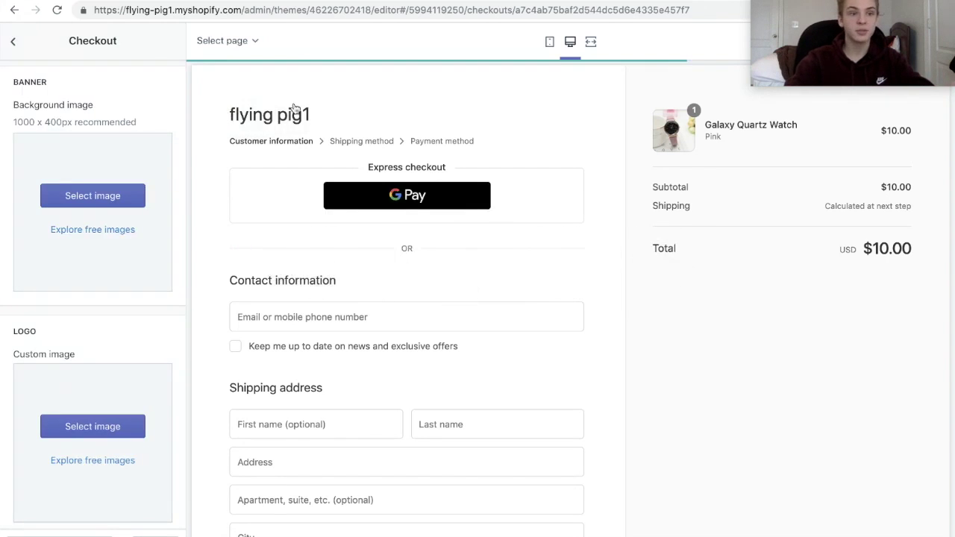
pyautogui.click(110, 195)
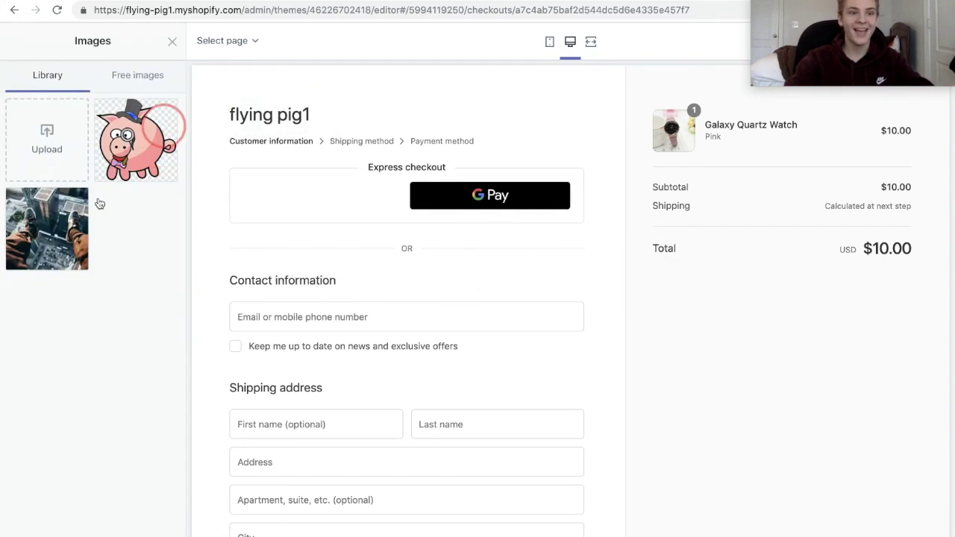
pyautogui.click(82, 256)
pyautogui.click(158, 532)
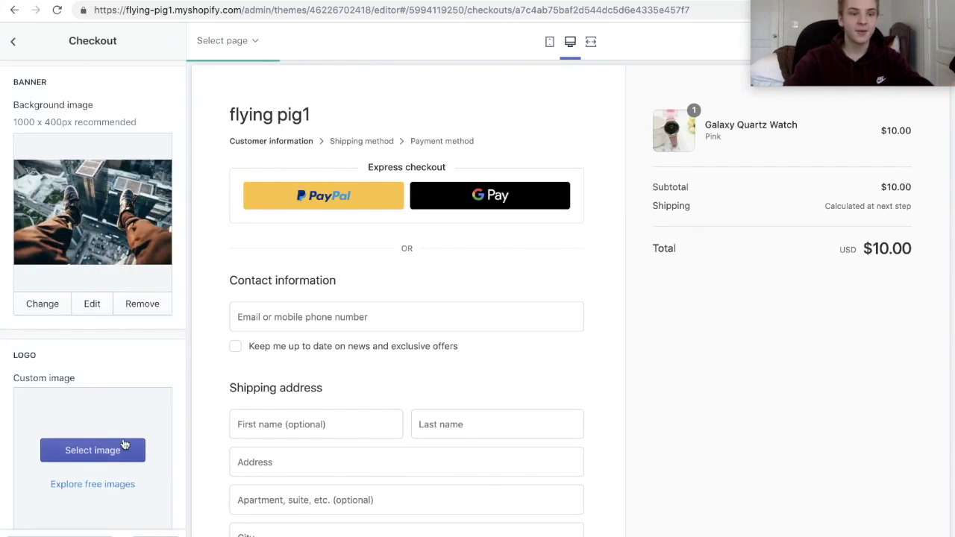
pyautogui.click(124, 447)
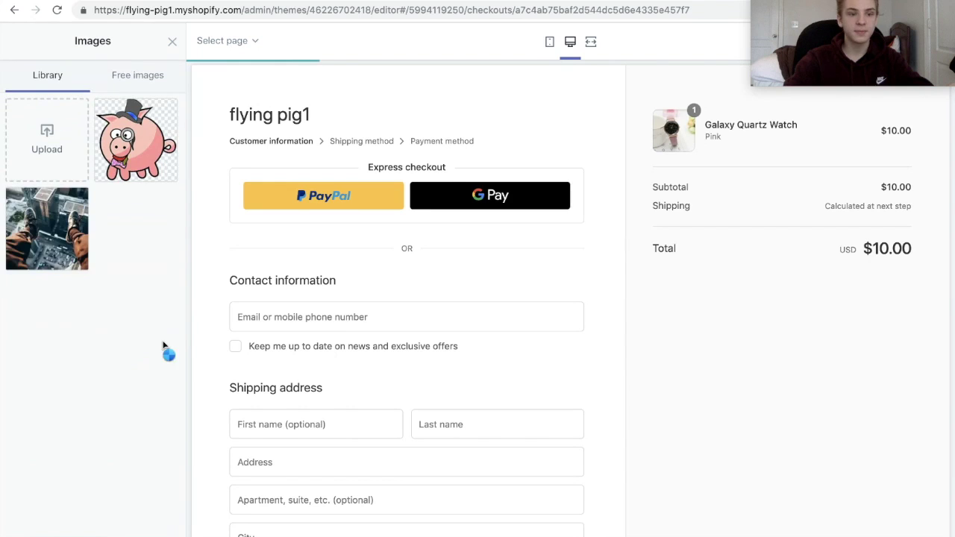
pyautogui.click(158, 531)
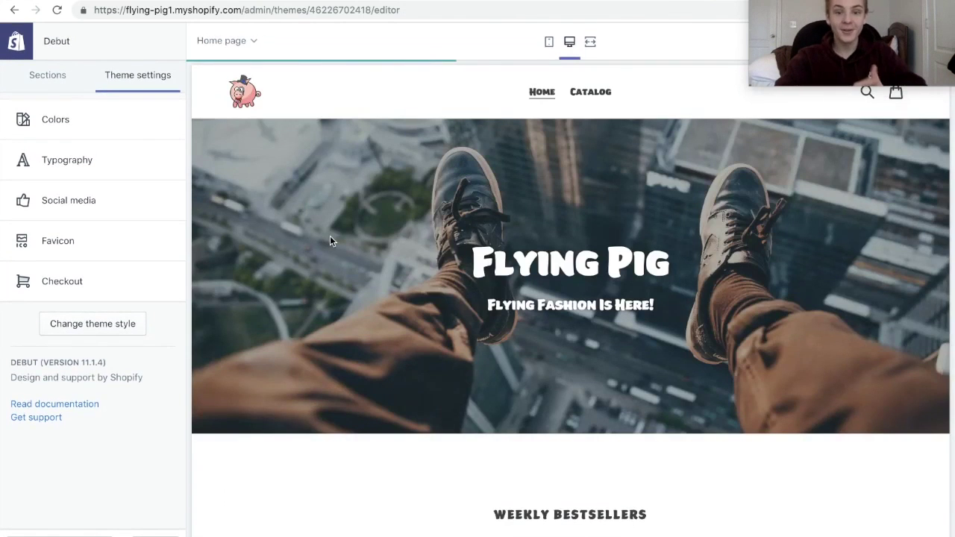
# - Examine the Galaxy Quartz Watch on the home page preview and read through its product page
pyautogui.scroll(-5, 331, 239)
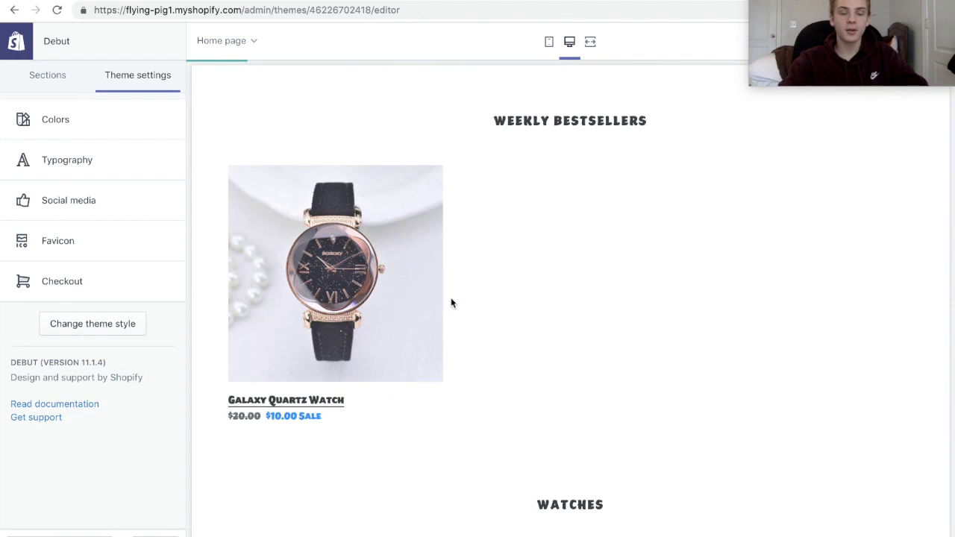
pyautogui.click(442, 303)
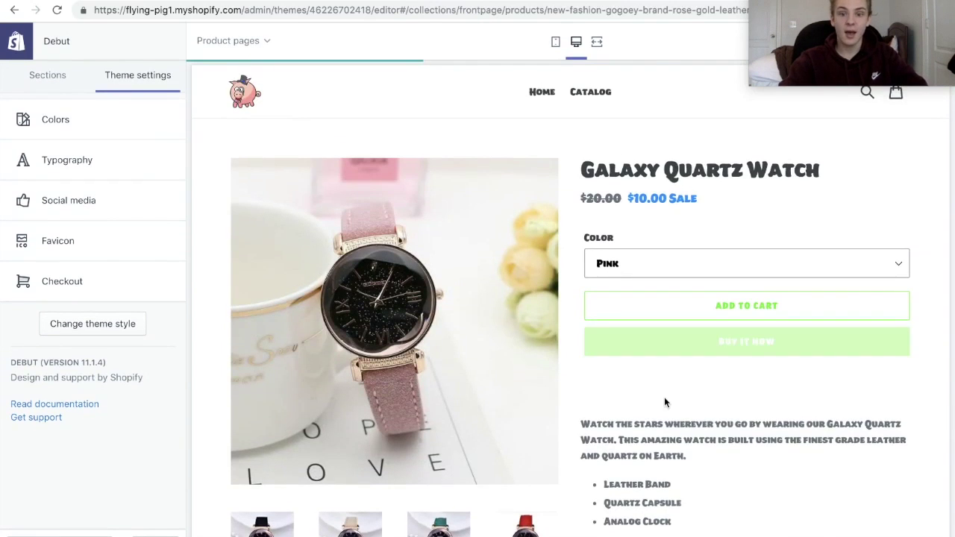
pyautogui.scroll(-3, 664, 397)
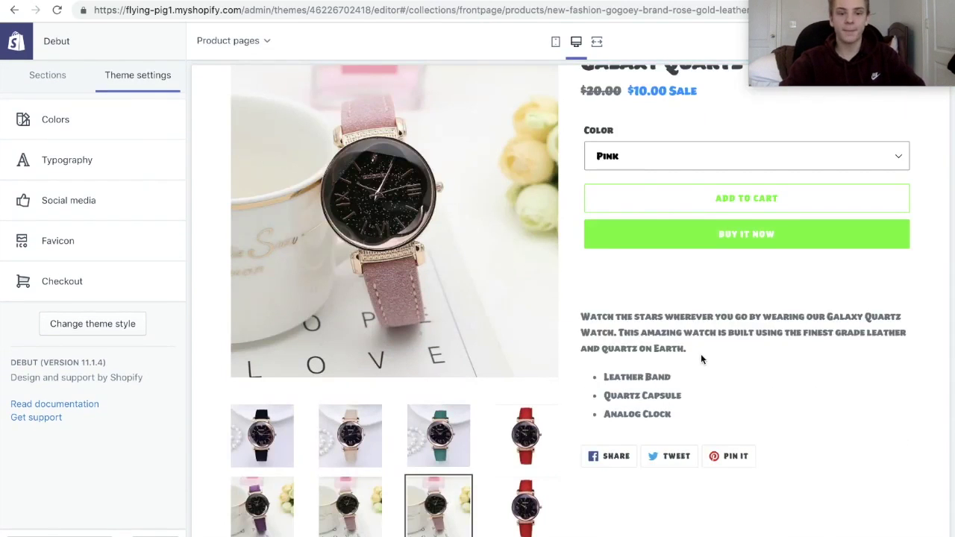
pyautogui.scroll(-5, 701, 358)
pyautogui.scroll(-4, 701, 360)
pyautogui.scroll(3, 700, 359)
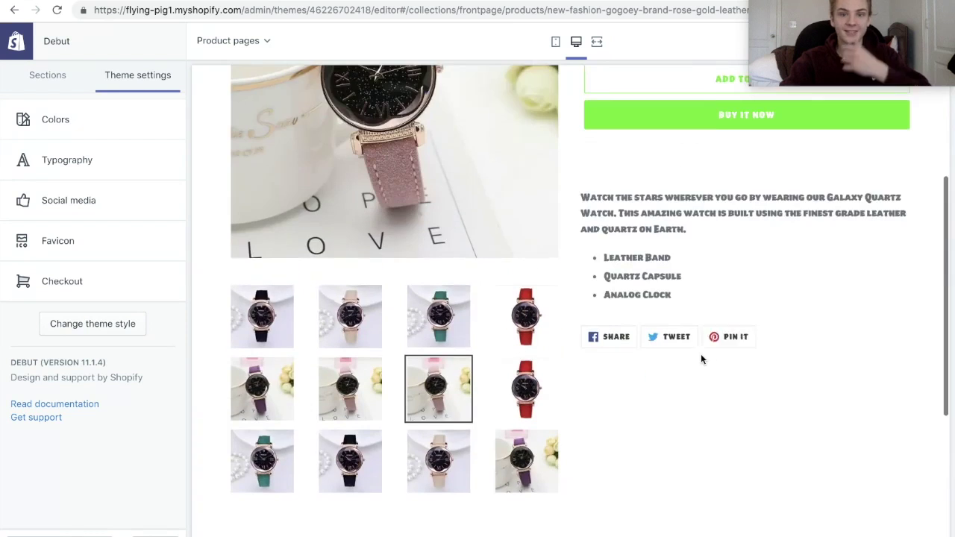
pyautogui.moveTo(704, 272); pyautogui.dragTo(586, 204)
pyautogui.doubleClick(586, 203)
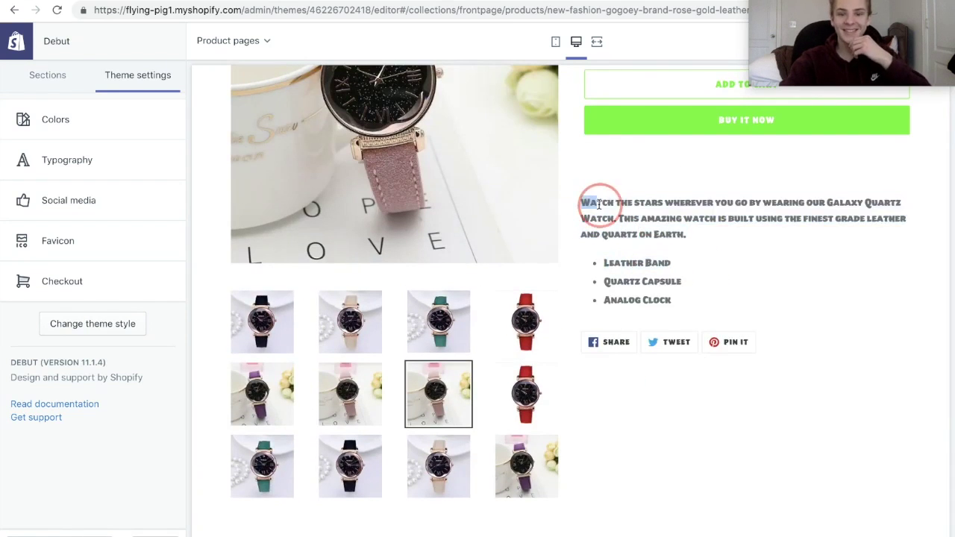
pyautogui.scroll(3, 597, 206)
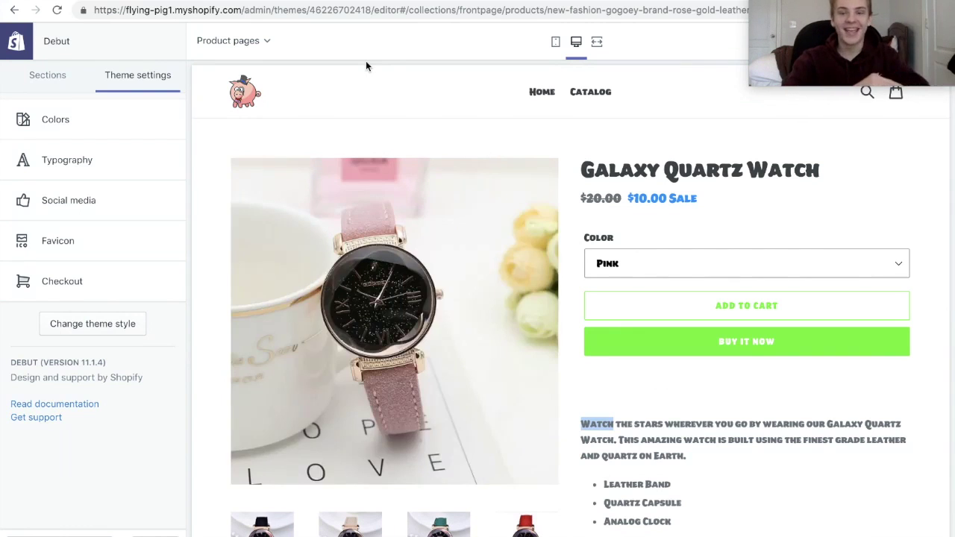
# - Leave the theme editor and open the Galaxy Quartz Watch product in the store admin at its images
pyautogui.click(30, 36)
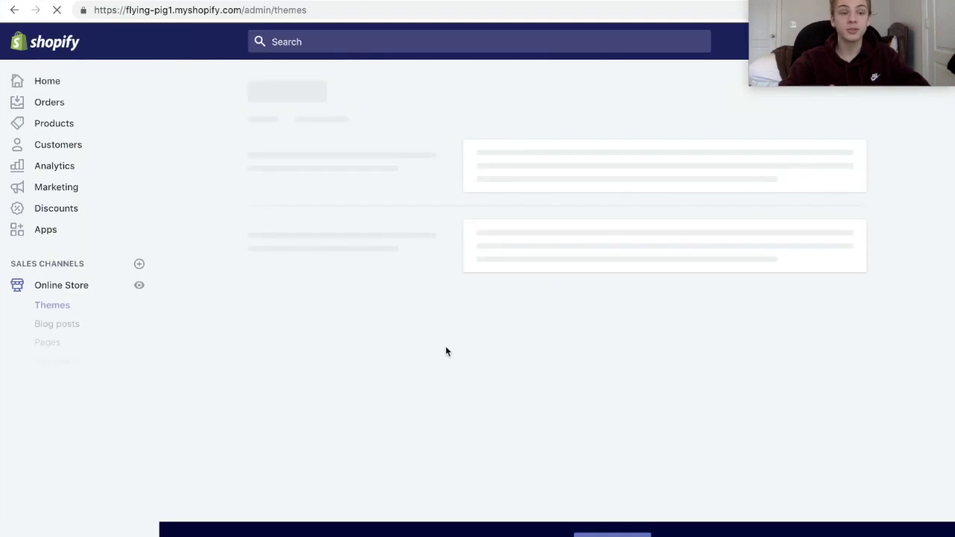
pyautogui.click(80, 124)
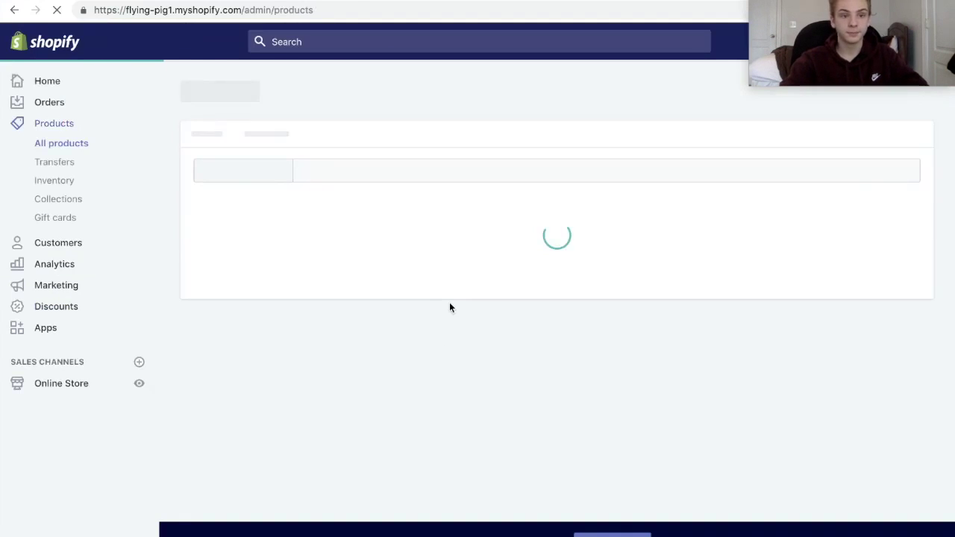
pyautogui.click(342, 289)
pyautogui.scroll(-5, 343, 289)
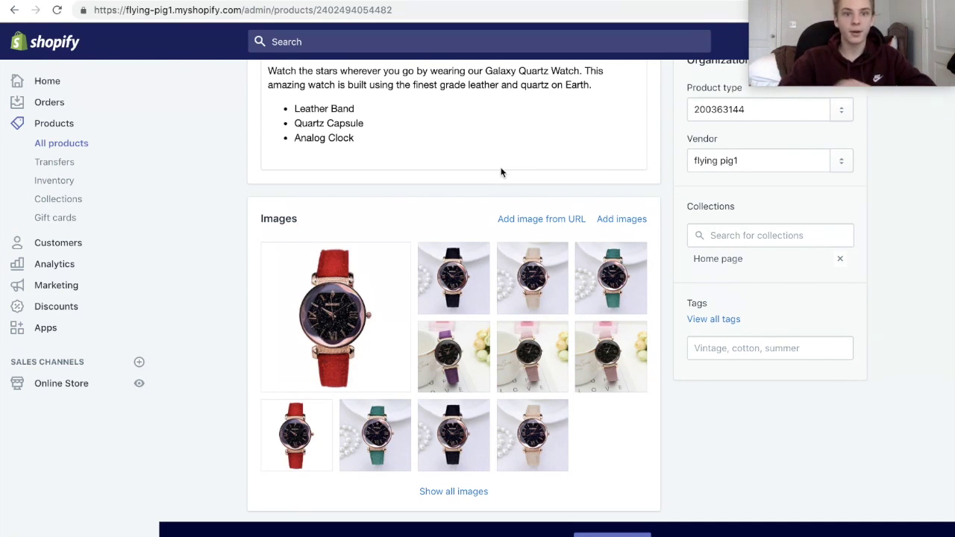
pyautogui.moveTo(471, 254)
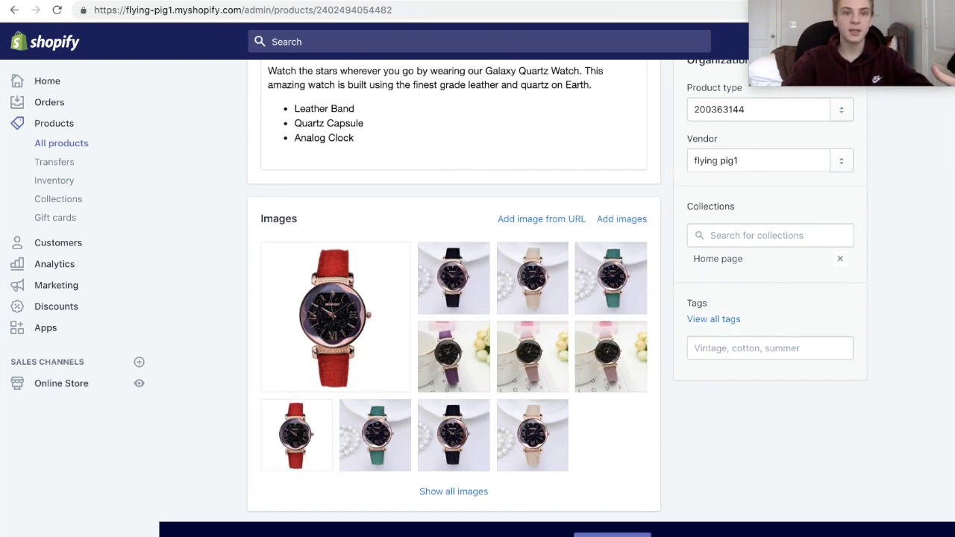
# - Switch to the browser tab with the AliExpress search results for "watch"
pyautogui.click(515, 2)
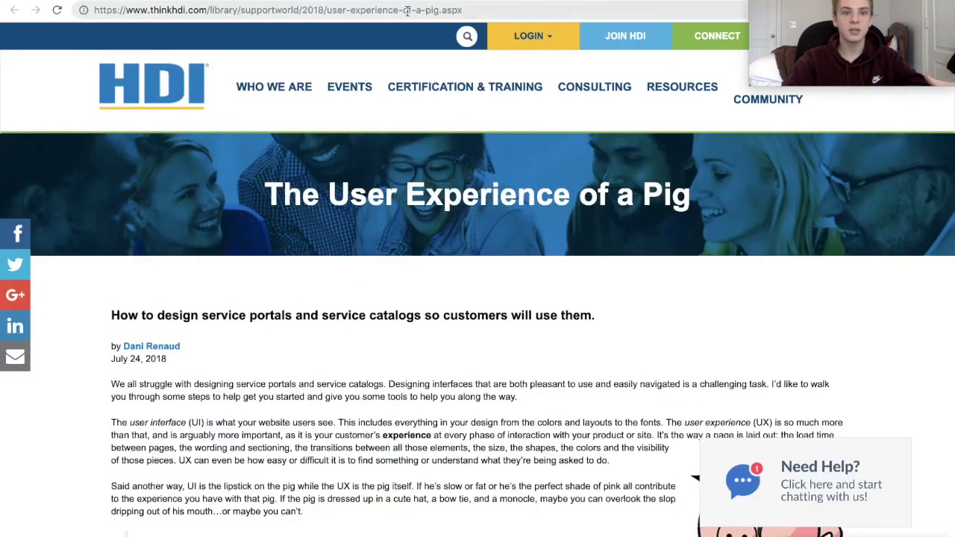
pyautogui.click(406, 11)
pyautogui.press('Return')
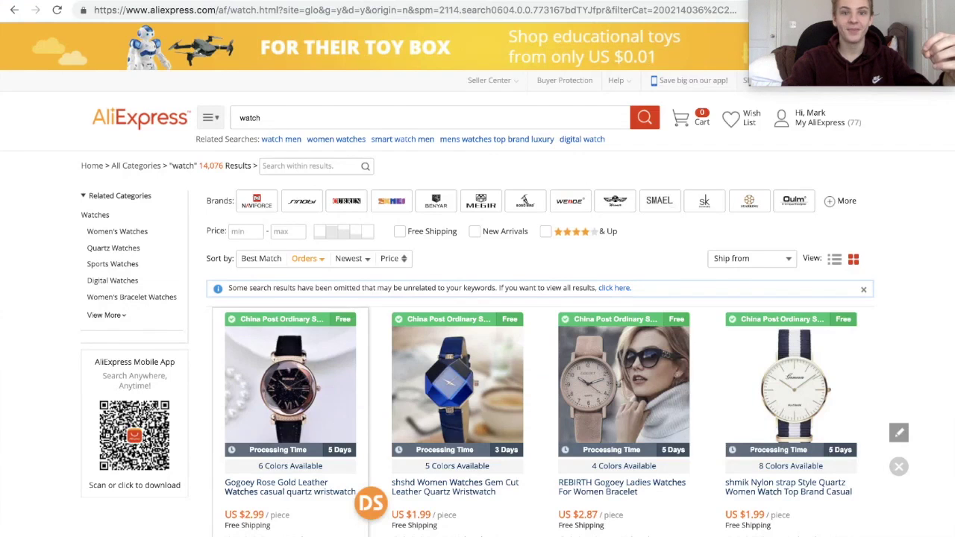
# - Open the Background Burner website for removing image backgrounds in a new browser tab
pyautogui.hotkey('ctrl', 't')
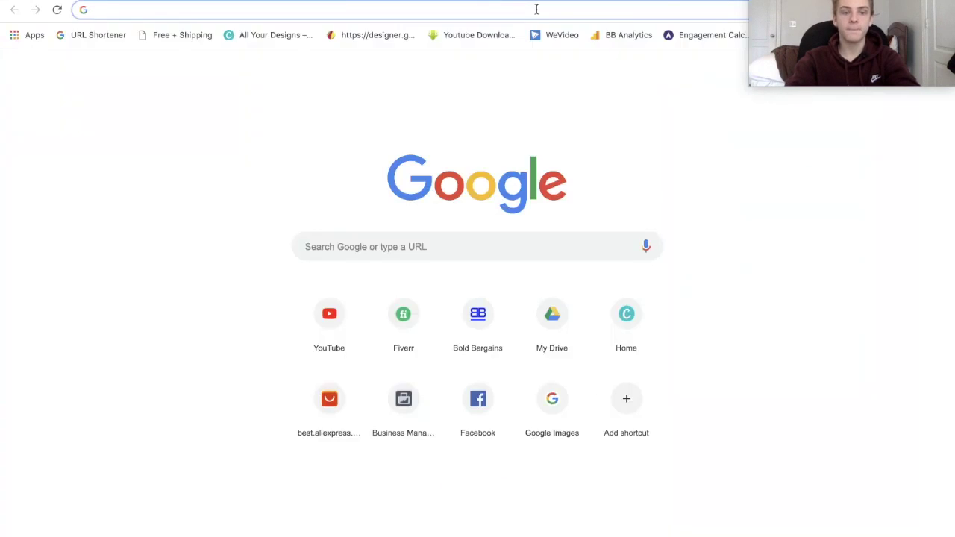
pyautogui.write('backgrou')
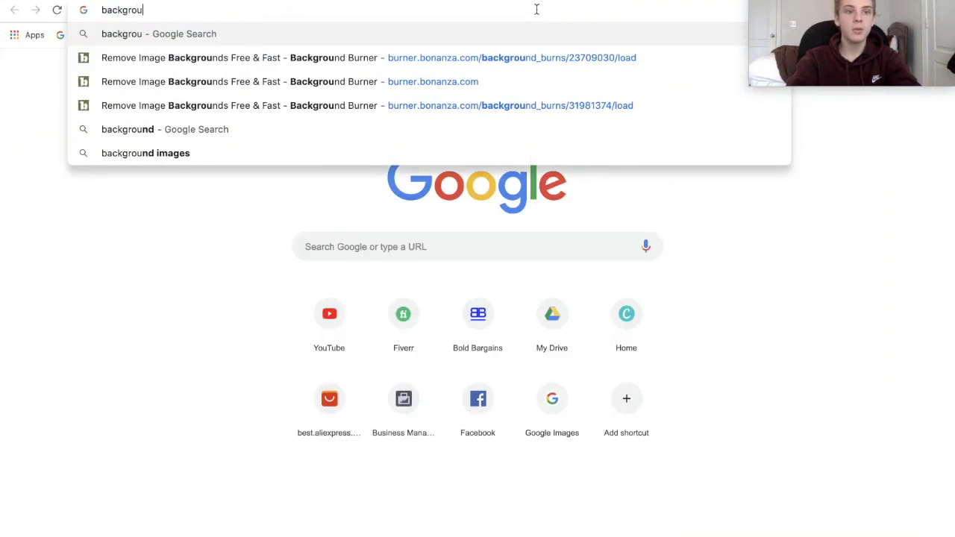
pyautogui.click(476, 65)
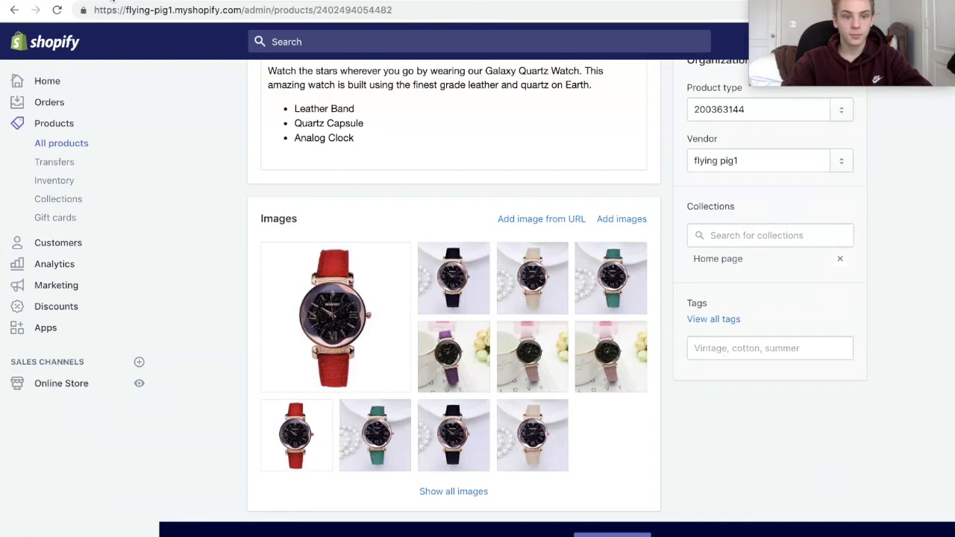
# - Save a watch picture from the product's images and open the purple-strap watch photo for touch-up in Background Burner
pyautogui.rightClick(424, 267)
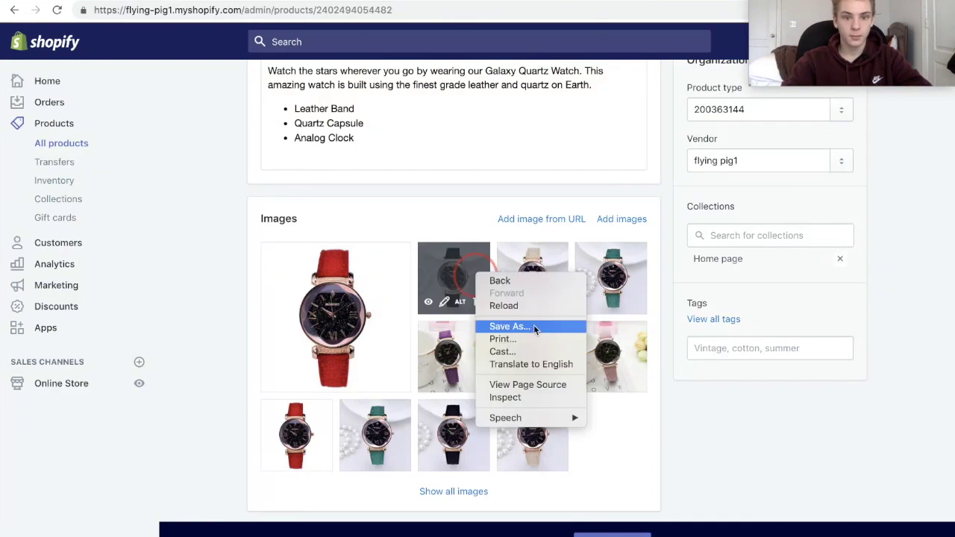
pyautogui.click(534, 326)
pyautogui.click(495, 94)
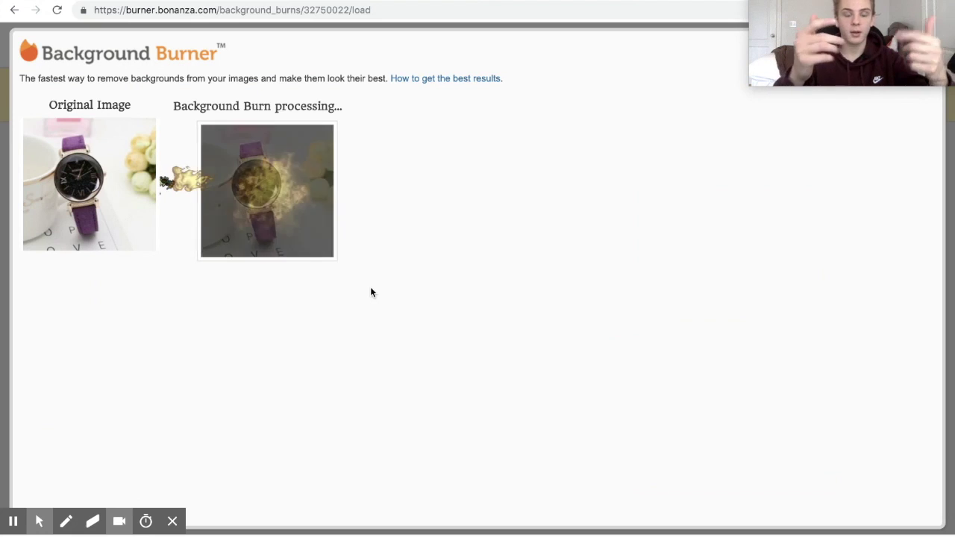
pyautogui.click(139, 275)
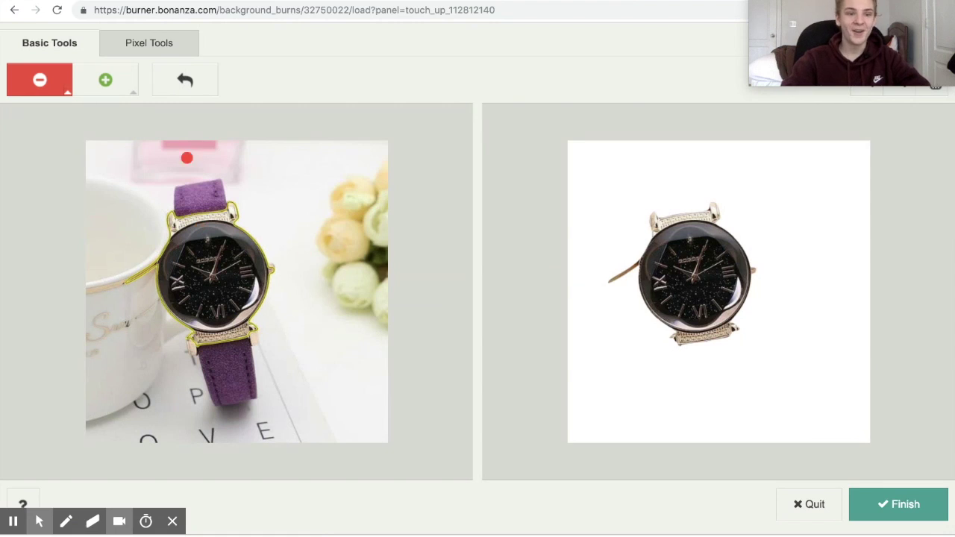
# - Touch up the cut-out by keeping both purple strap ends and the lugs, removing the cup's gold rim, and finish
pyautogui.click(131, 83)
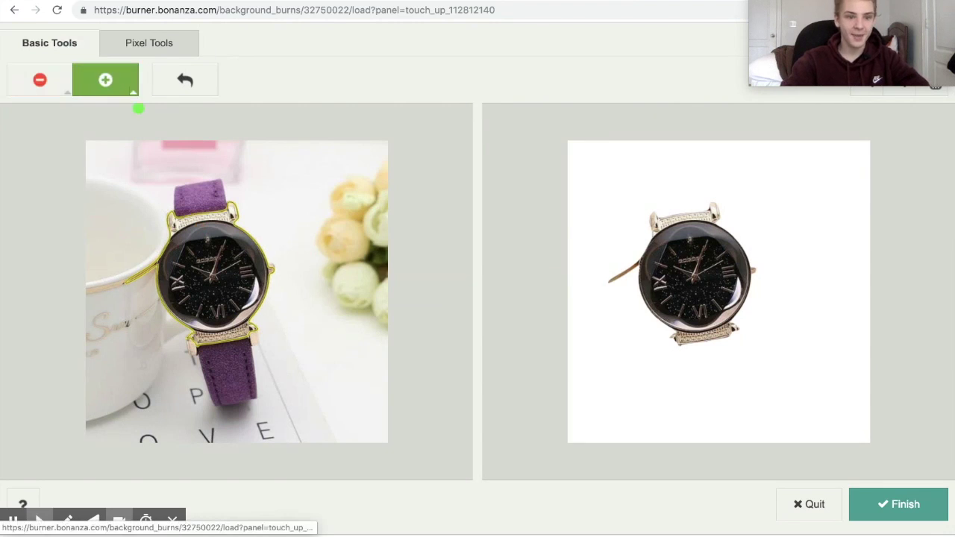
pyautogui.moveTo(188, 220)
pyautogui.mouseDown()
pyautogui.moveTo(186, 187)
pyautogui.moveTo(216, 373)
pyautogui.mouseUp()
pyautogui.moveTo(224, 340); pyautogui.dragTo(254, 409)
pyautogui.click(40, 79)
pyautogui.moveTo(129, 271); pyautogui.dragTo(156, 257)
pyautogui.click(106, 80)
pyautogui.moveTo(224, 207); pyautogui.dragTo(199, 348)
pyautogui.click(163, 280)
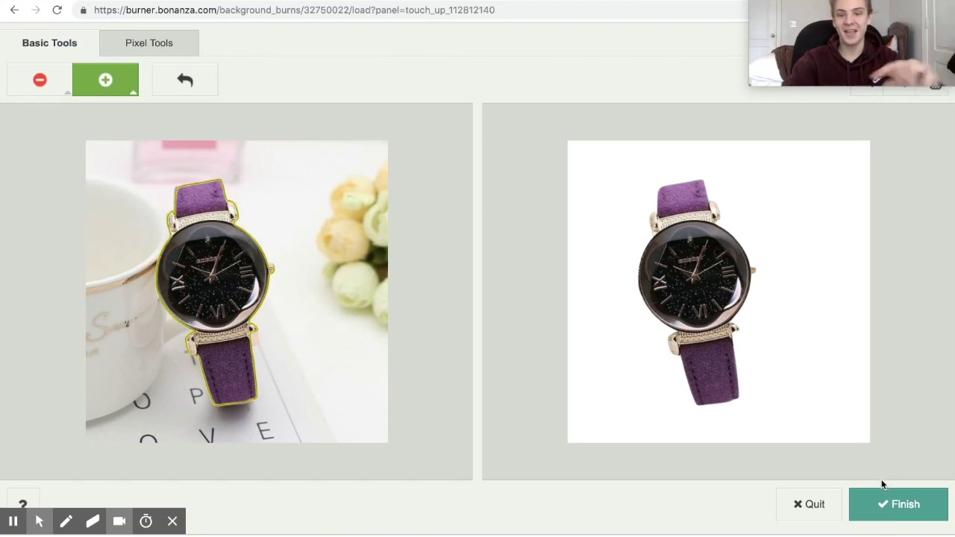
pyautogui.click(892, 505)
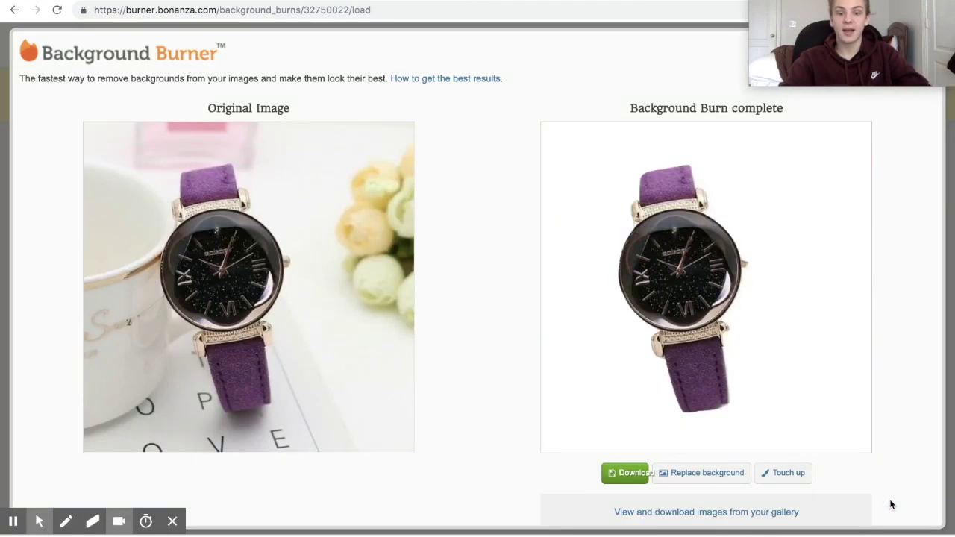
# - Download the cut-out watch as a JPG with white background and add it to the Galaxy Quartz Watch's product images
pyautogui.click(627, 473)
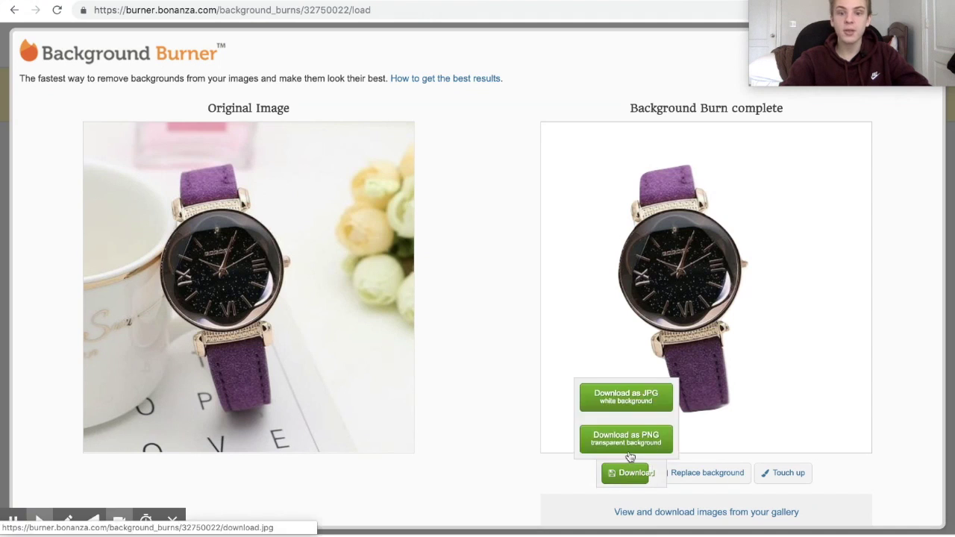
pyautogui.click(649, 408)
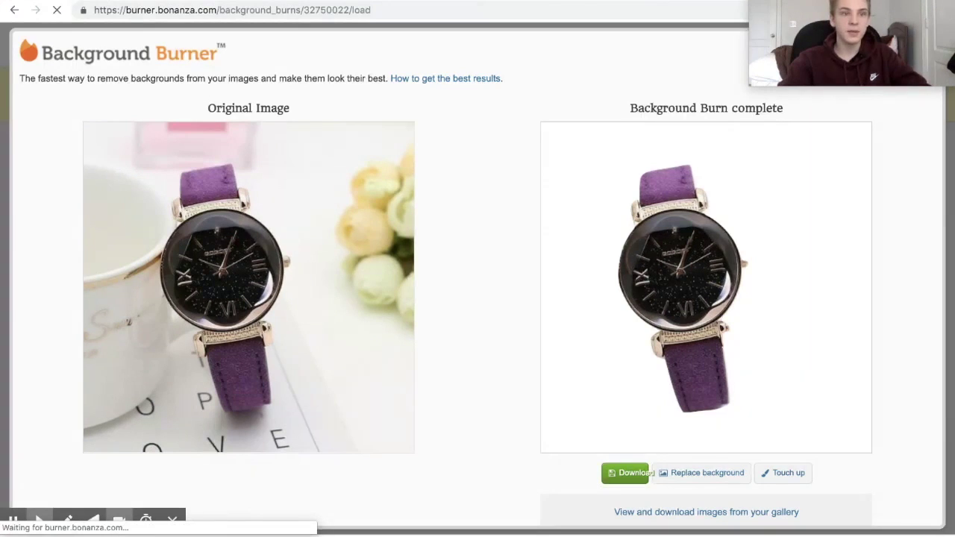
pyautogui.click(636, 466)
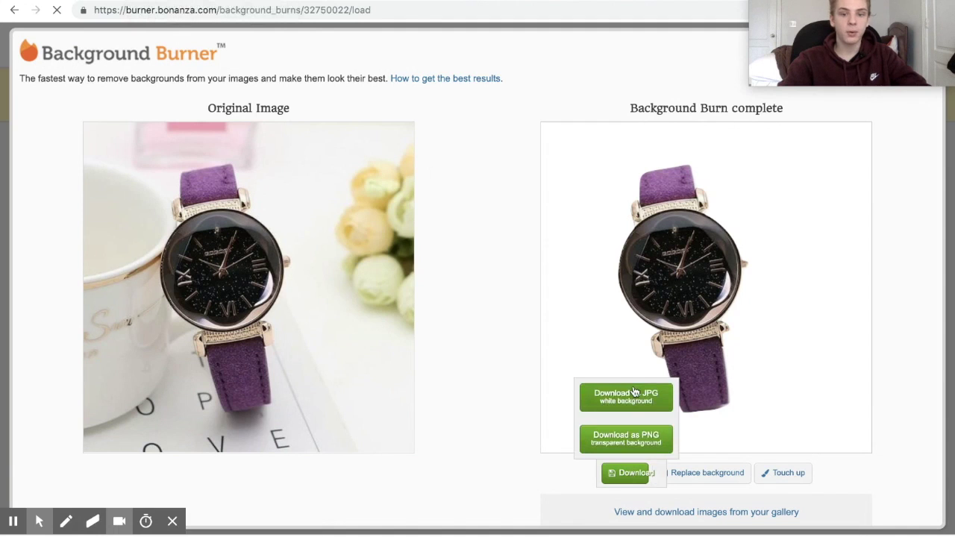
pyautogui.click(635, 396)
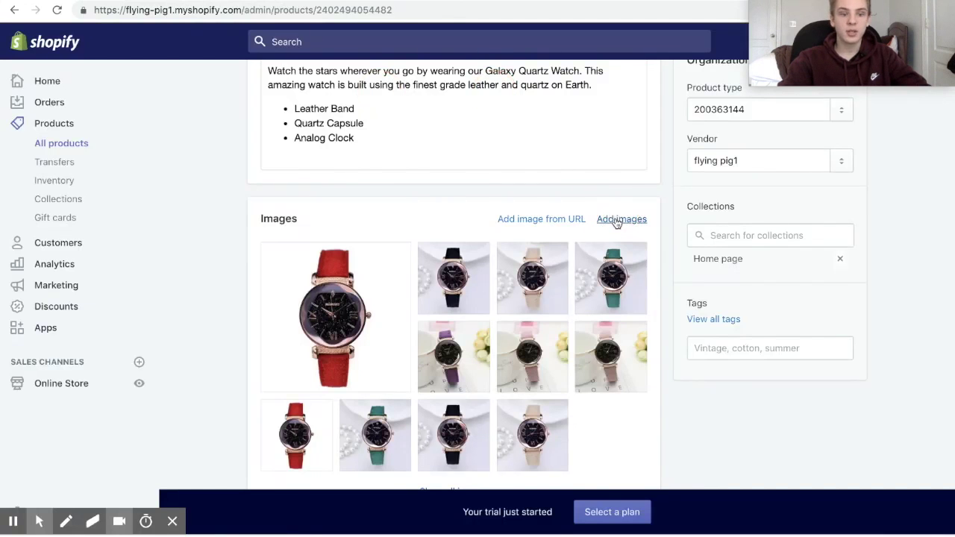
pyautogui.click(616, 223)
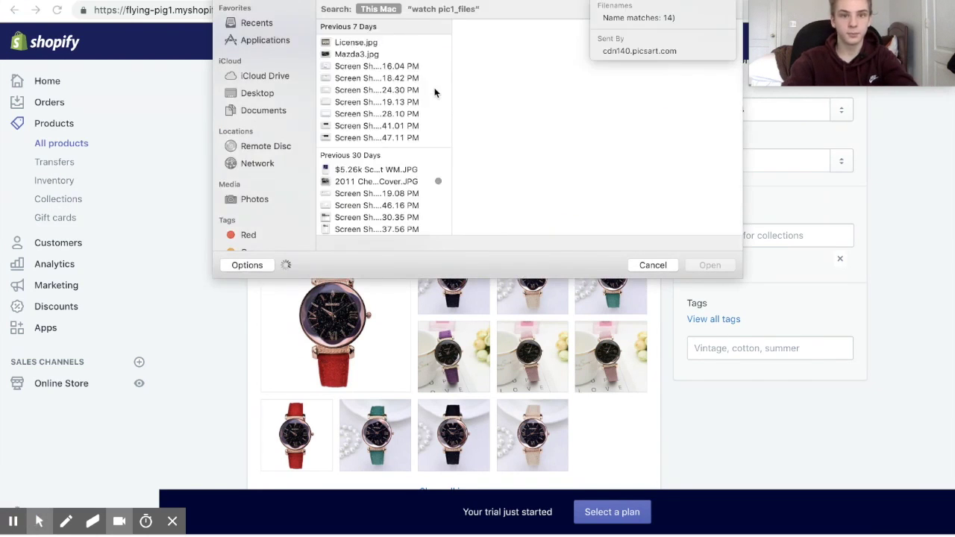
pyautogui.press('Return')
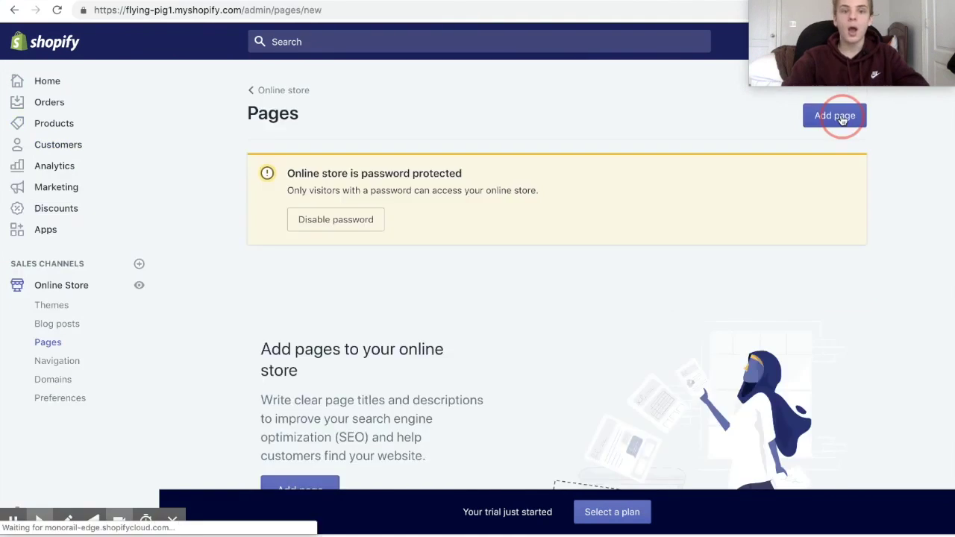
# - Start a new online store page and title it FAQ
pyautogui.click(833, 113)
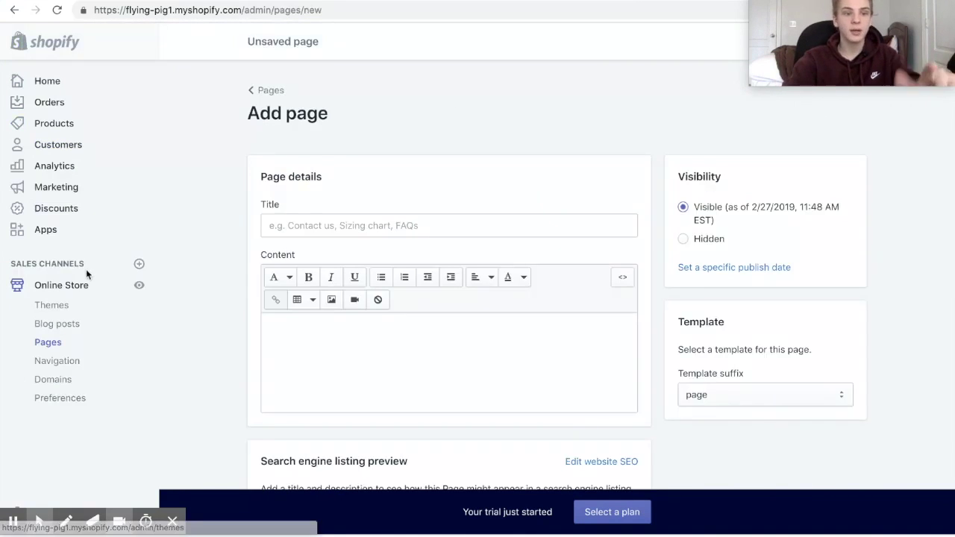
pyautogui.click(341, 233)
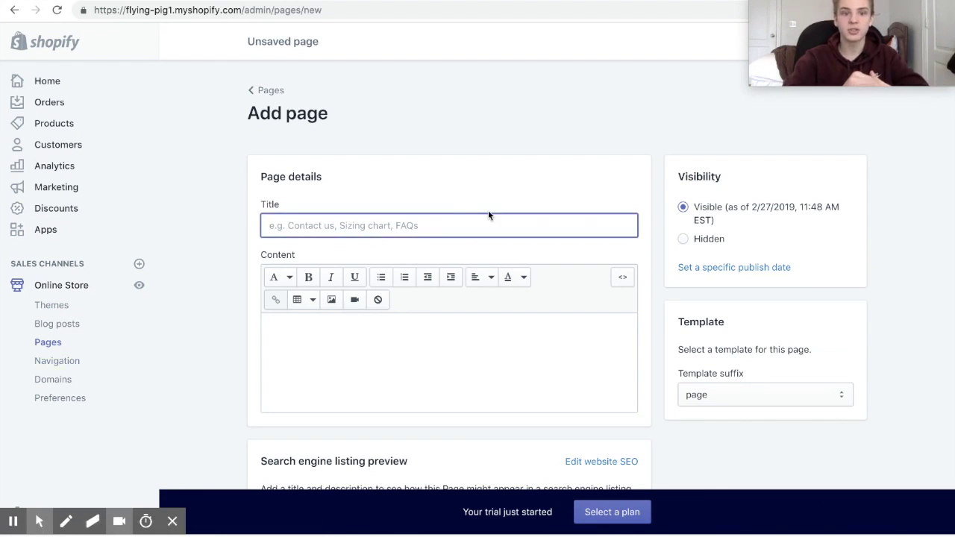
pyautogui.write('FAQ')
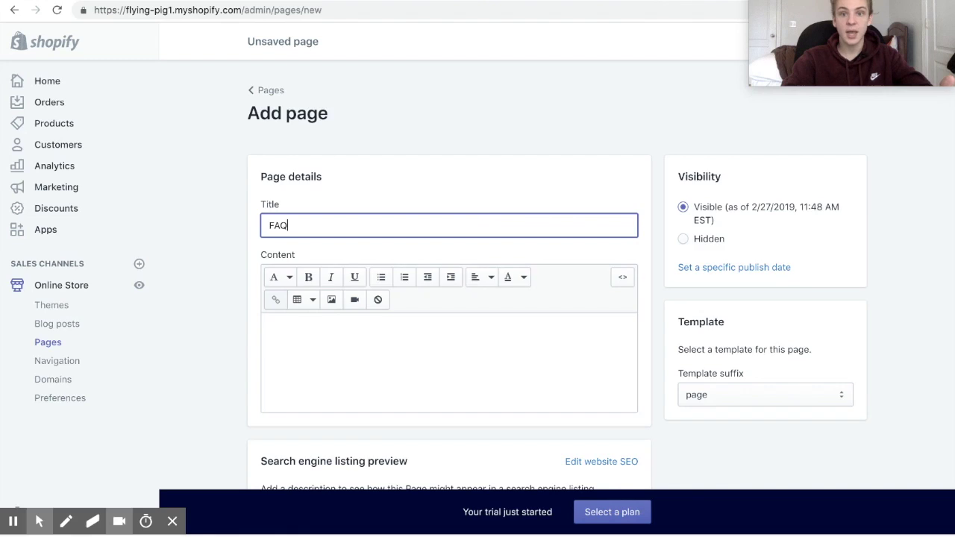
# - Search Google for "privacy policy shopify" in a new tab and open Shopify's Privacy Policy Generator
pyautogui.hotkey('ctrl', 't')
pyautogui.write('pri')
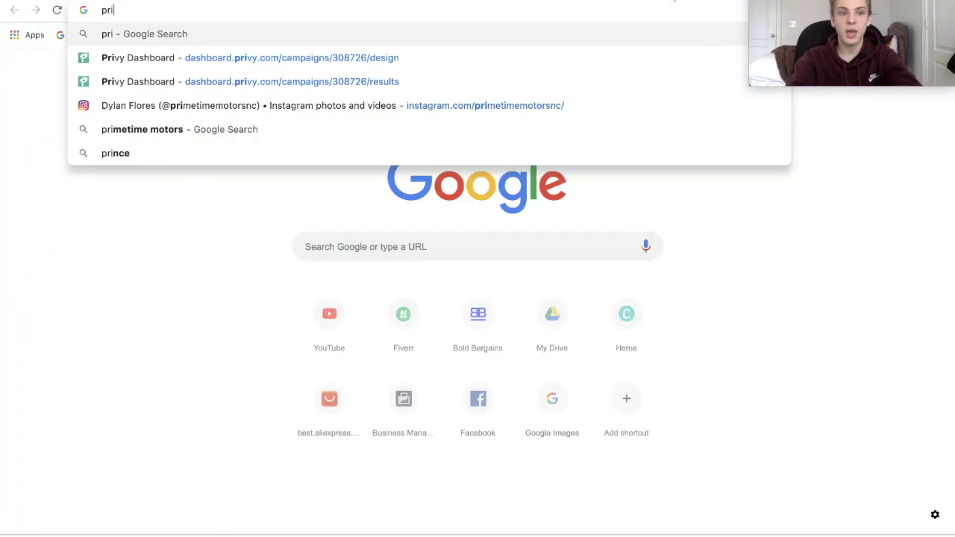
pyautogui.write('vacy po')
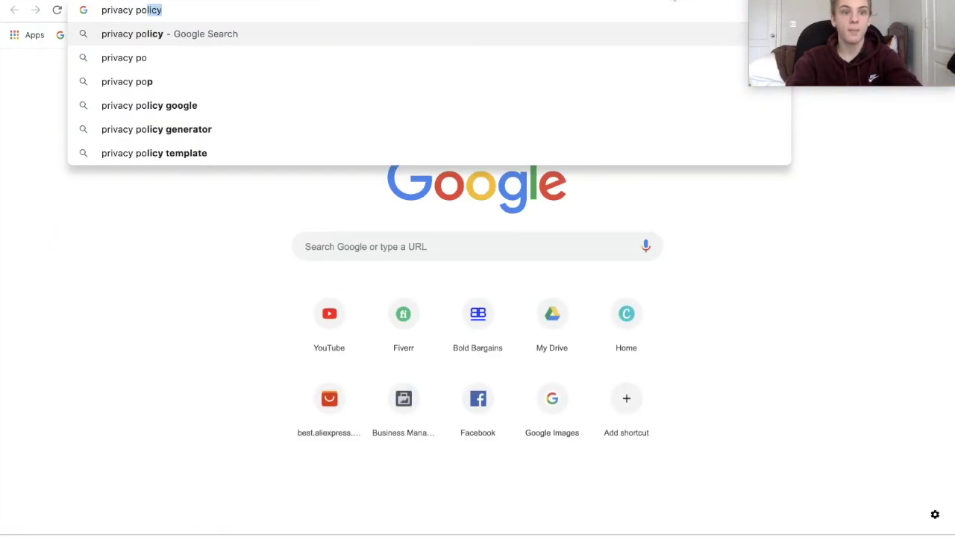
pyautogui.write('licy shopify')
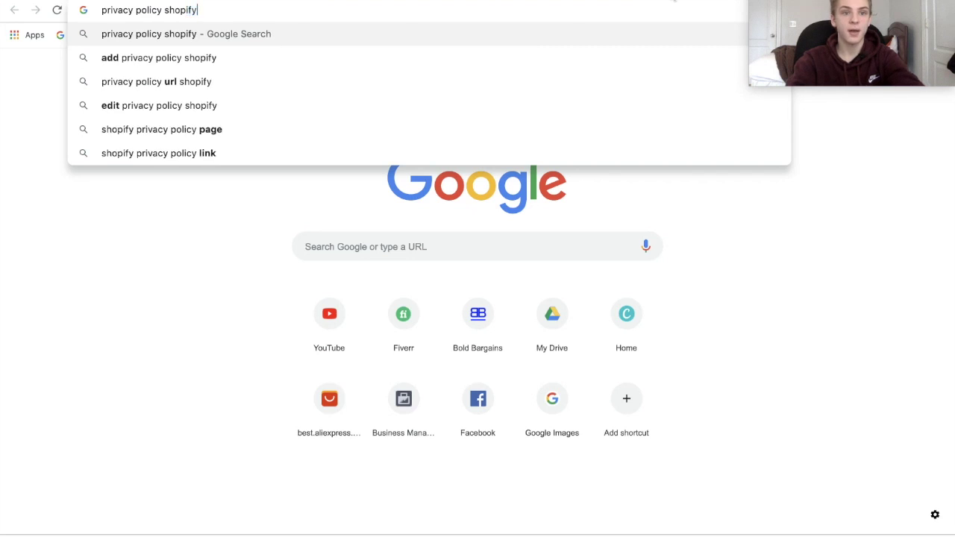
pyautogui.press('Return')
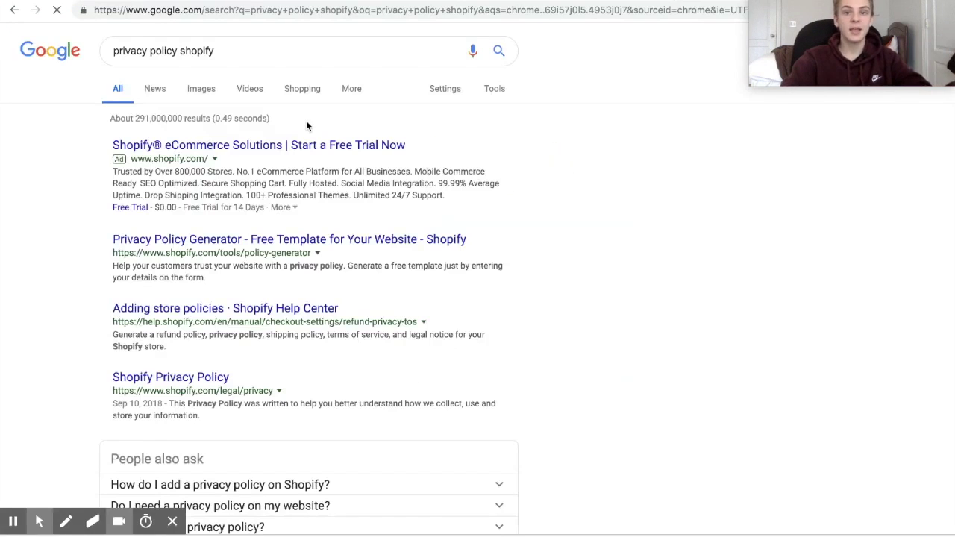
pyautogui.click(350, 241)
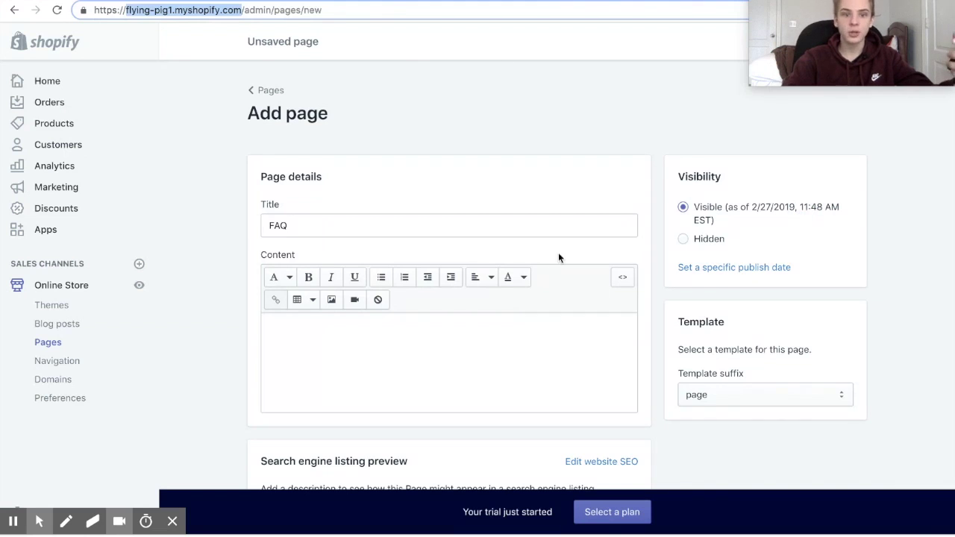
# - Change the title of the unsaved store page to Privacy Policy
pyautogui.scroll(-2, 558, 253)
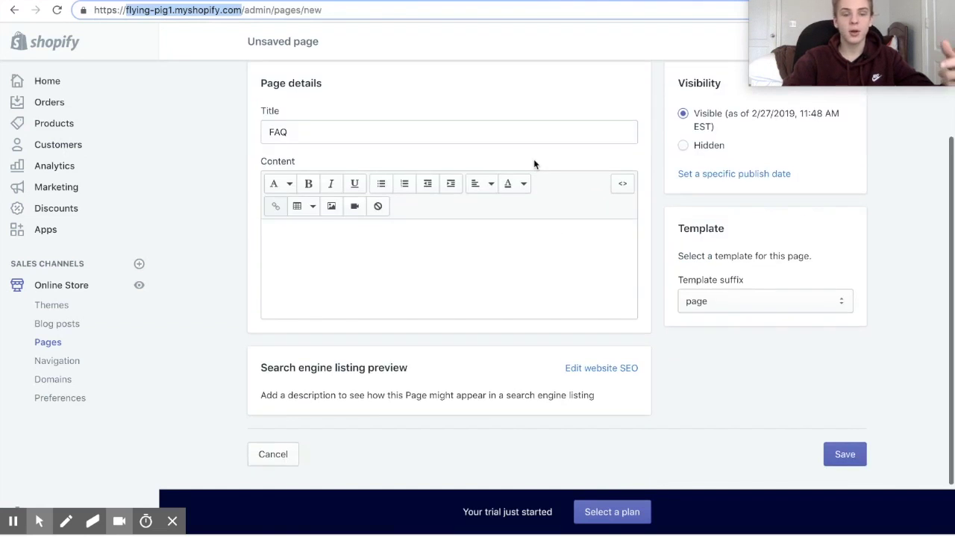
pyautogui.moveTo(383, 133); pyautogui.dragTo(174, 71)
pyautogui.write('P')
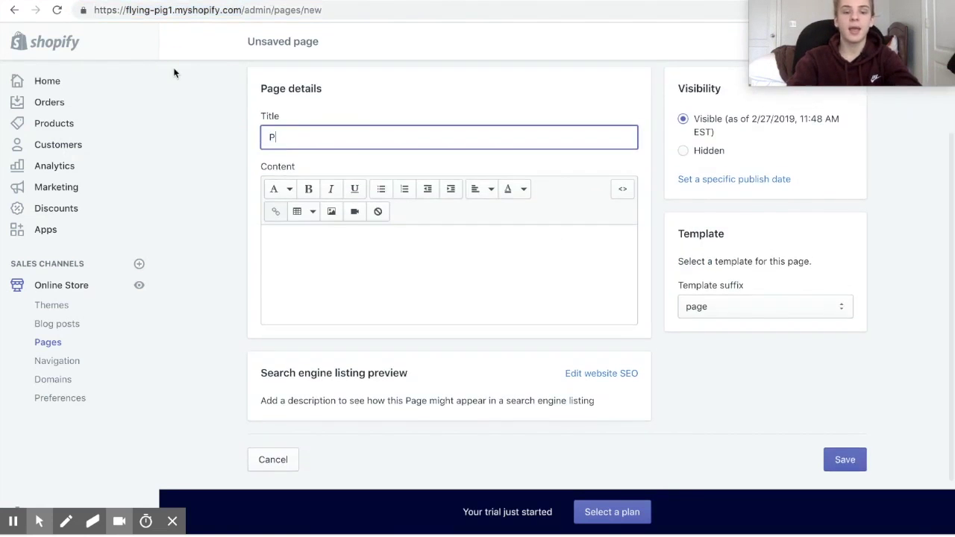
pyautogui.write('rivacy Policy')
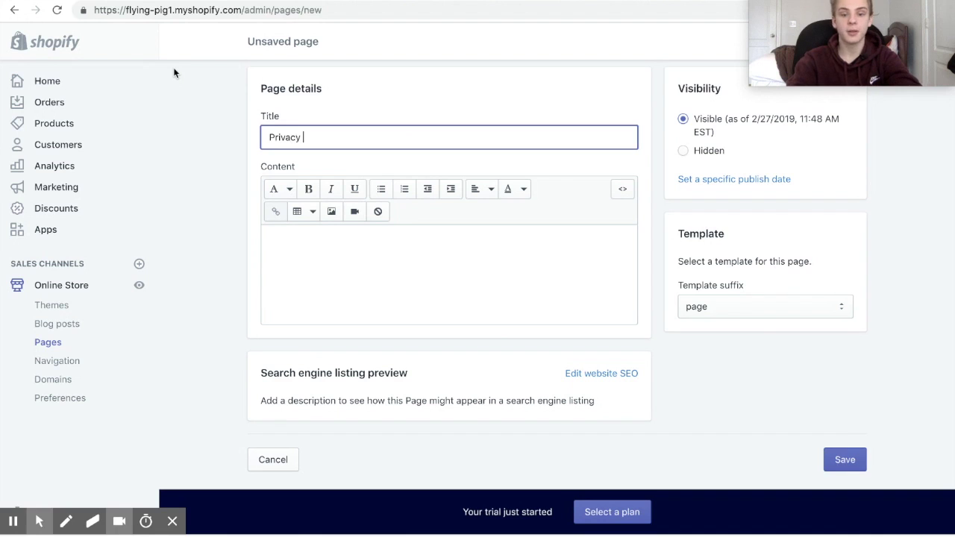
pyautogui.click(403, 109)
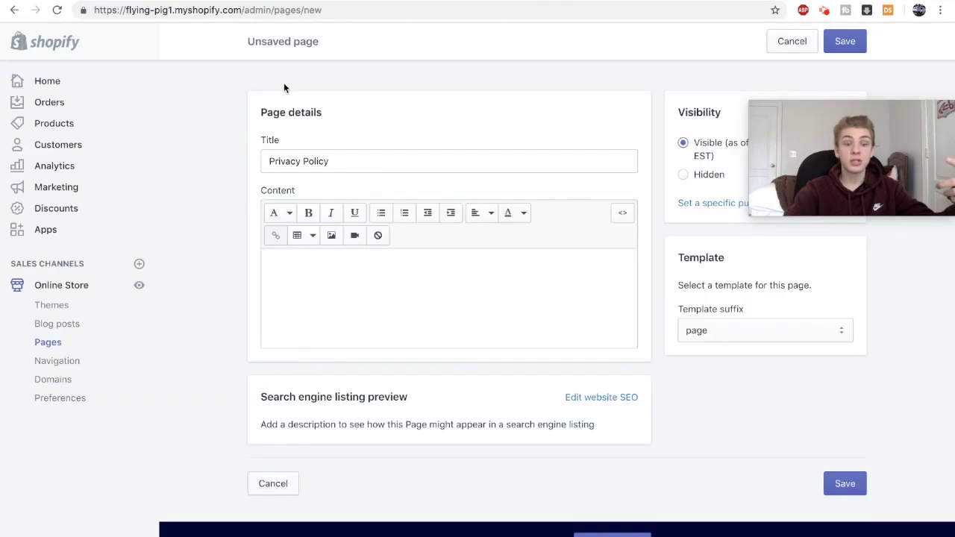
# - Paste the generated Flying Pig privacy policy text into the page content, skim through it and save the page
pyautogui.click(372, 278)
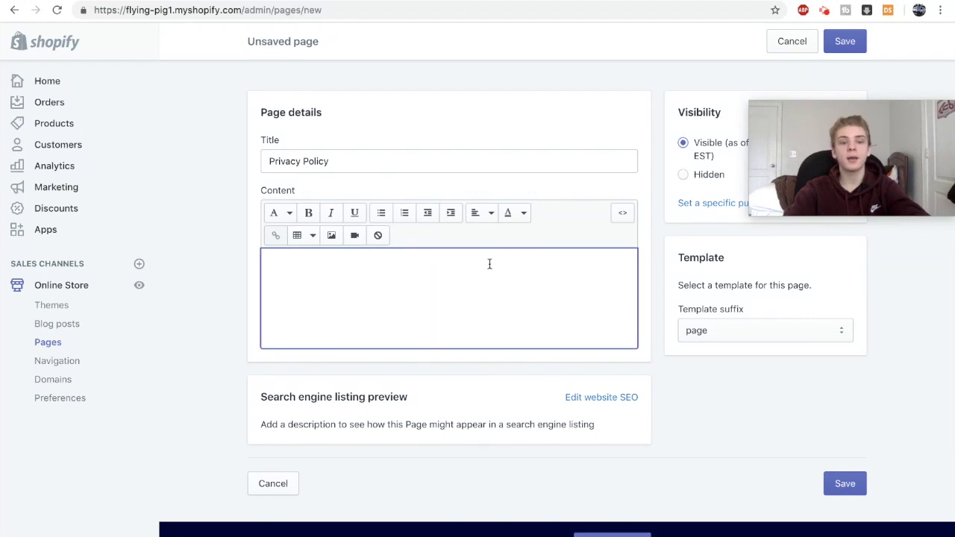
pyautogui.hotkey('ctrl', 'v')
pyautogui.scroll(15, 441, 273)
pyautogui.scroll(-10, 442, 276)
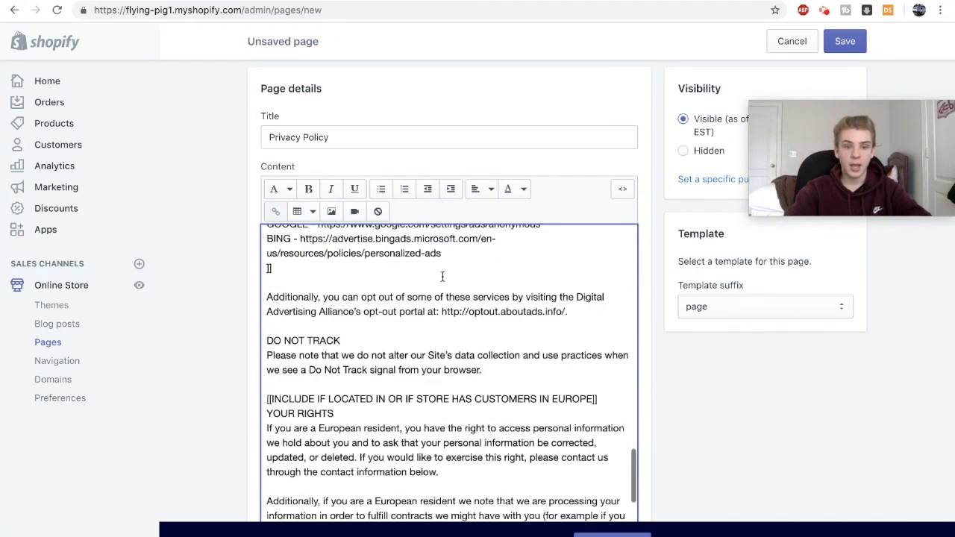
pyautogui.scroll(-5, 442, 276)
pyautogui.click(851, 45)
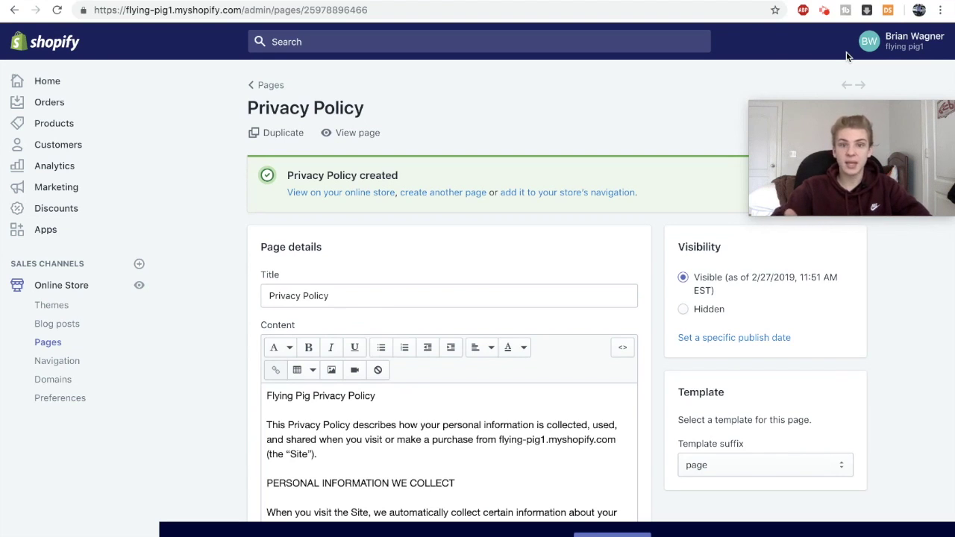
# - Rename the Catalog item in the store's main menu to All Products and save the menu
pyautogui.click(567, 192)
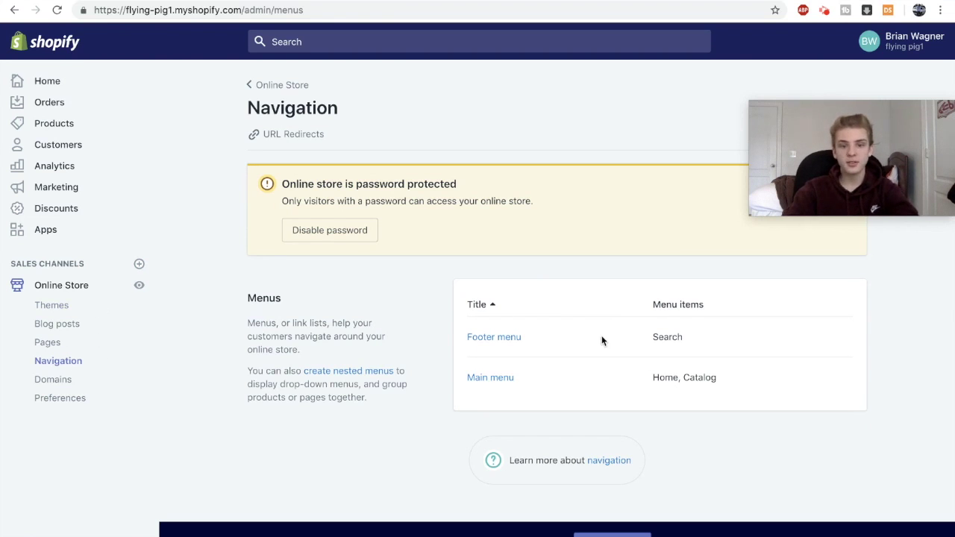
pyautogui.click(492, 381)
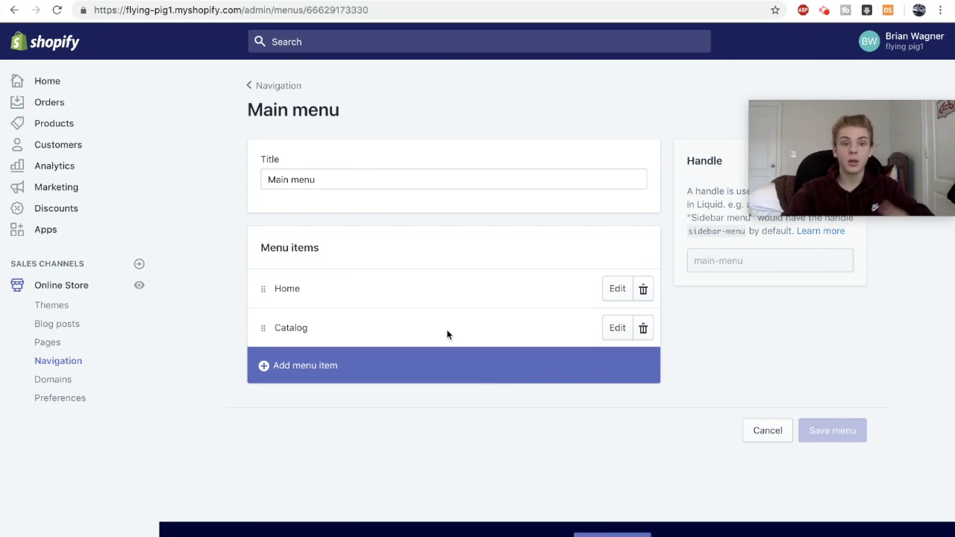
pyautogui.click(617, 338)
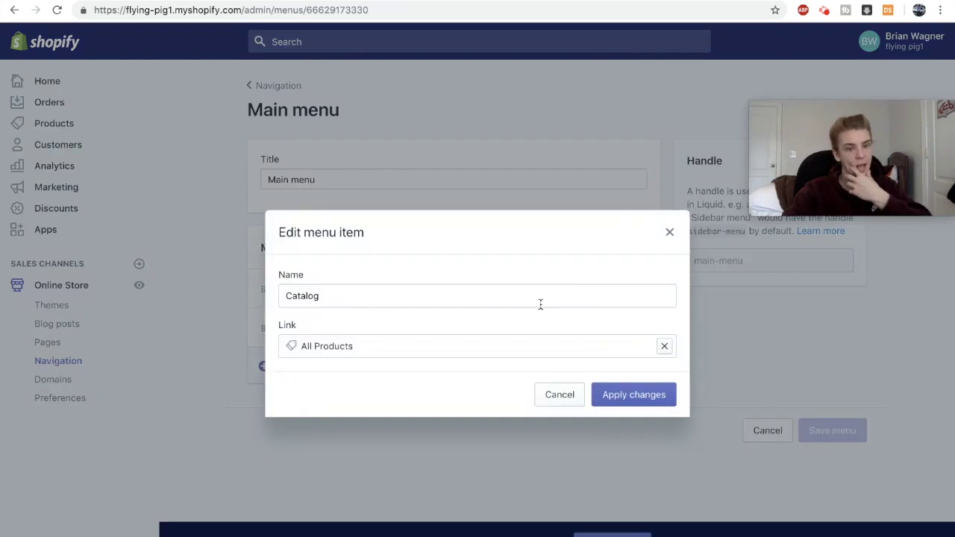
pyautogui.tripleClick(531, 304)
pyautogui.write('All ')
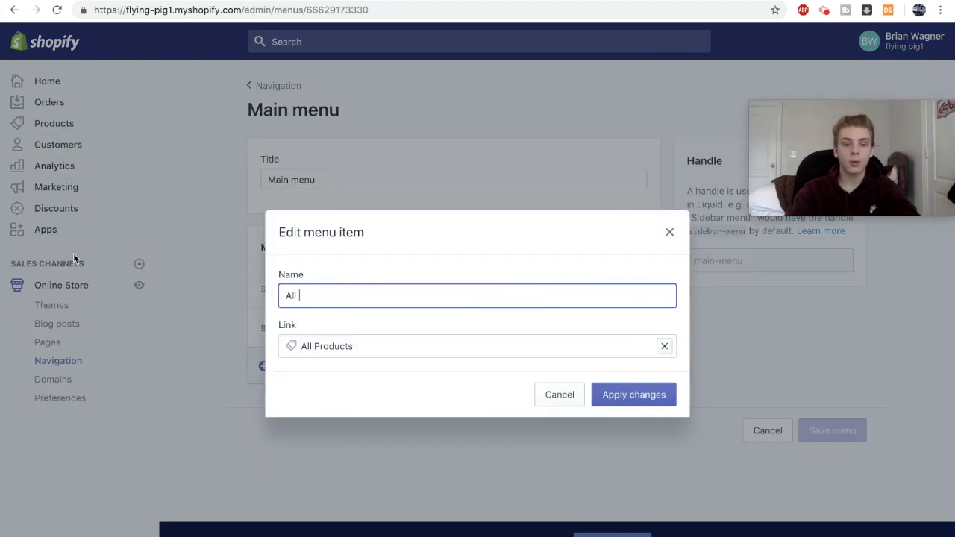
pyautogui.write('Products')
pyautogui.click(616, 393)
pyautogui.click(846, 44)
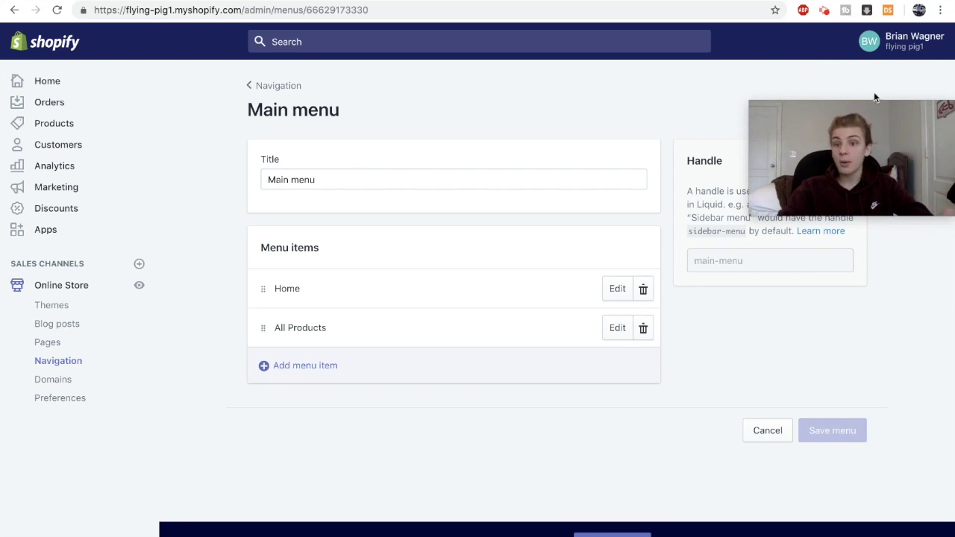
# - Look over the live storefront's home page and open the Galaxy Quartz Watch product from the weekly bestsellers
pyautogui.moveTo(888, 159)
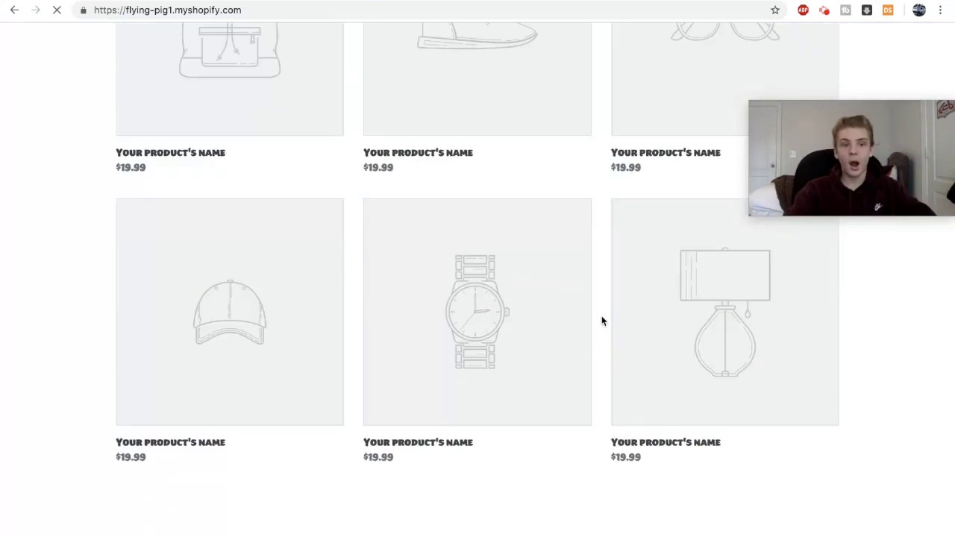
pyautogui.scroll(-5, 602, 320)
pyautogui.scroll(20, 601, 321)
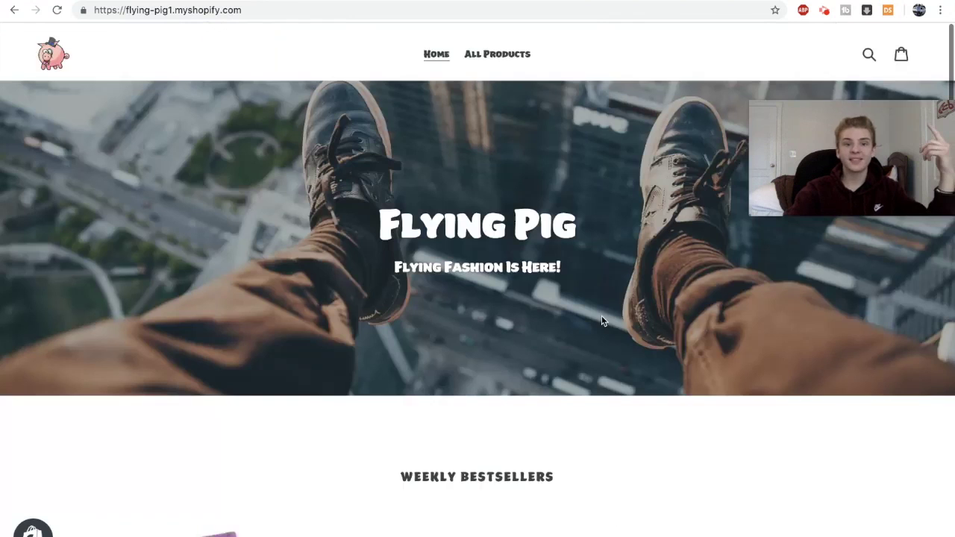
pyautogui.scroll(-4, 601, 320)
pyautogui.click(505, 335)
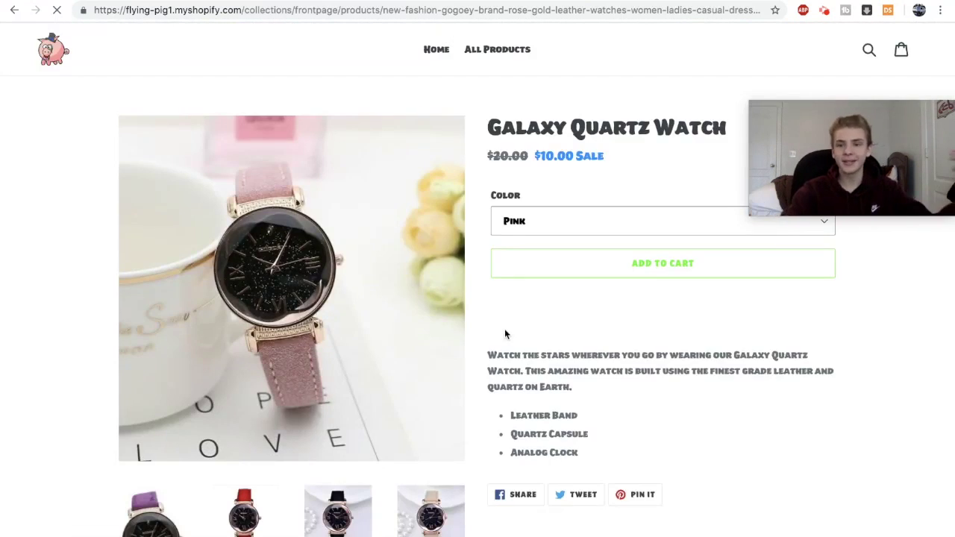
# - Examine the Galaxy Quartz Watch product page from its description and image gallery down to the store footer
pyautogui.scroll(-3, 505, 334)
pyautogui.scroll(-8, 504, 335)
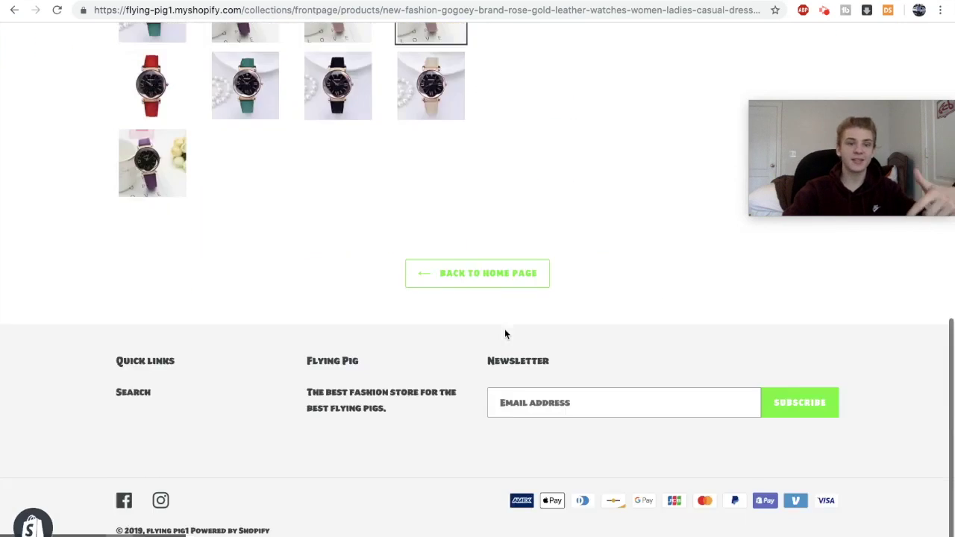
pyautogui.scroll(15, 504, 334)
pyautogui.scroll(-1, 505, 335)
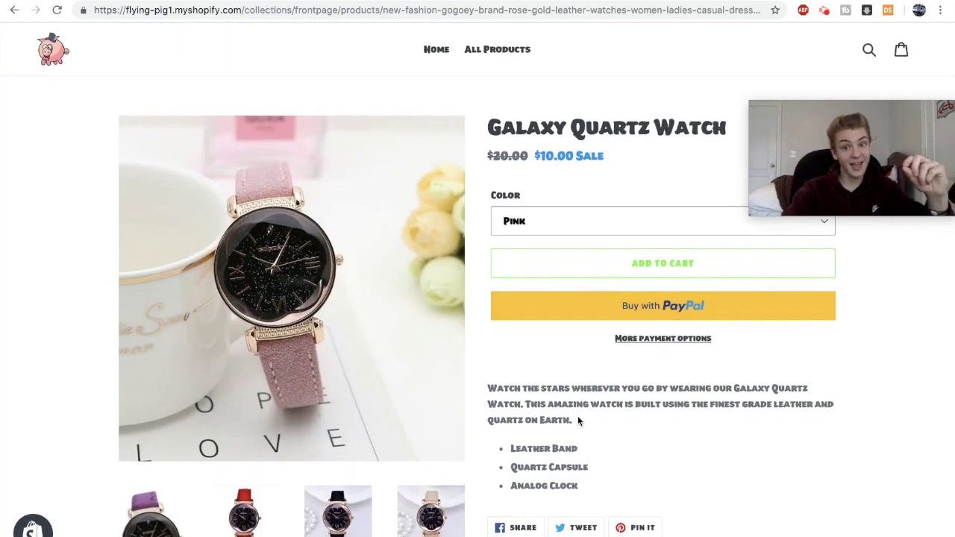
# - Show the red watch photo in the product gallery and review the price, buying options, description and footer links
pyautogui.scroll(-3, 612, 381)
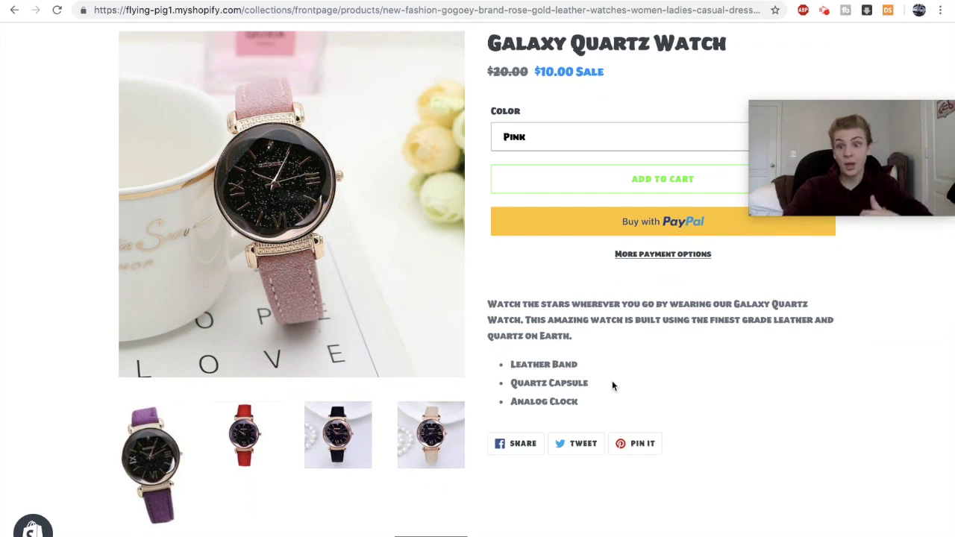
pyautogui.click(244, 435)
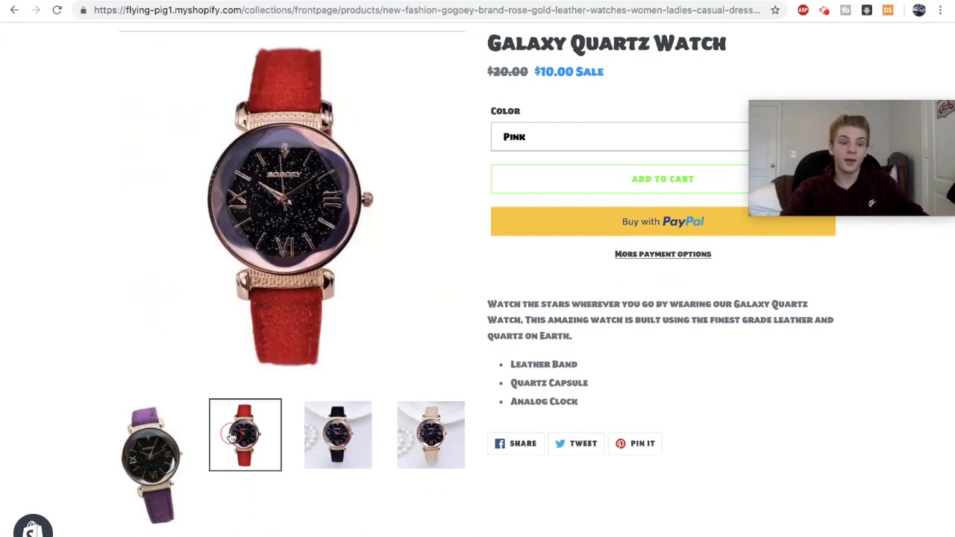
pyautogui.scroll(3, 623, 196)
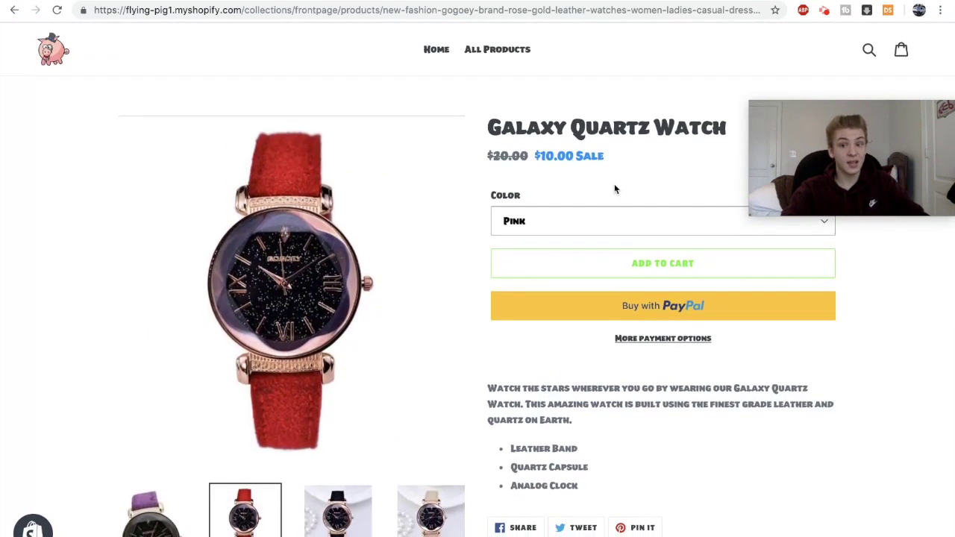
pyautogui.scroll(-5, 614, 189)
pyautogui.scroll(5, 614, 189)
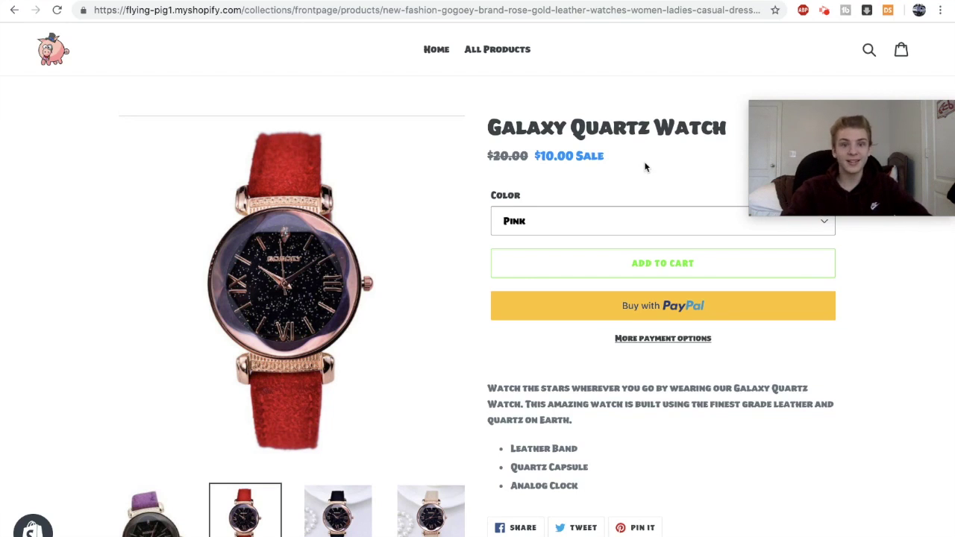
pyautogui.scroll(-10, 646, 167)
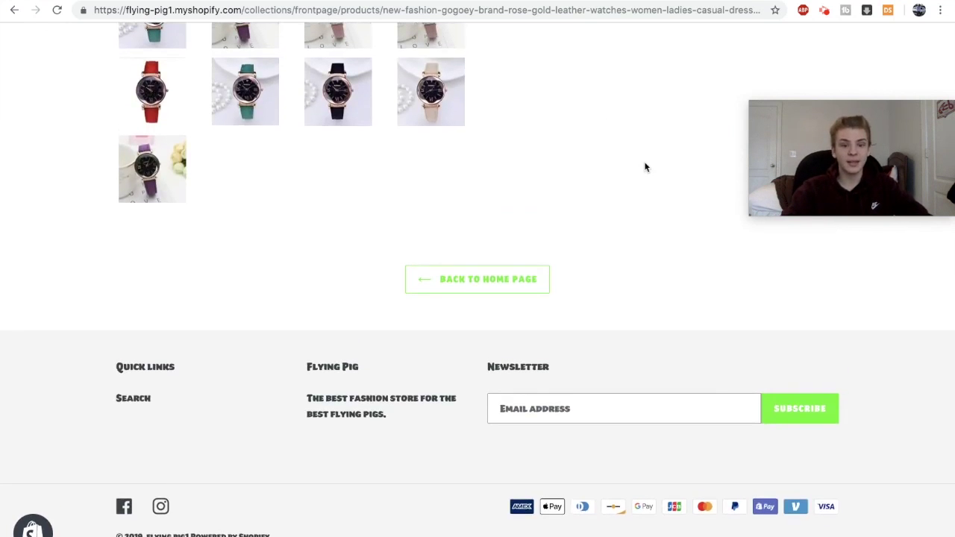